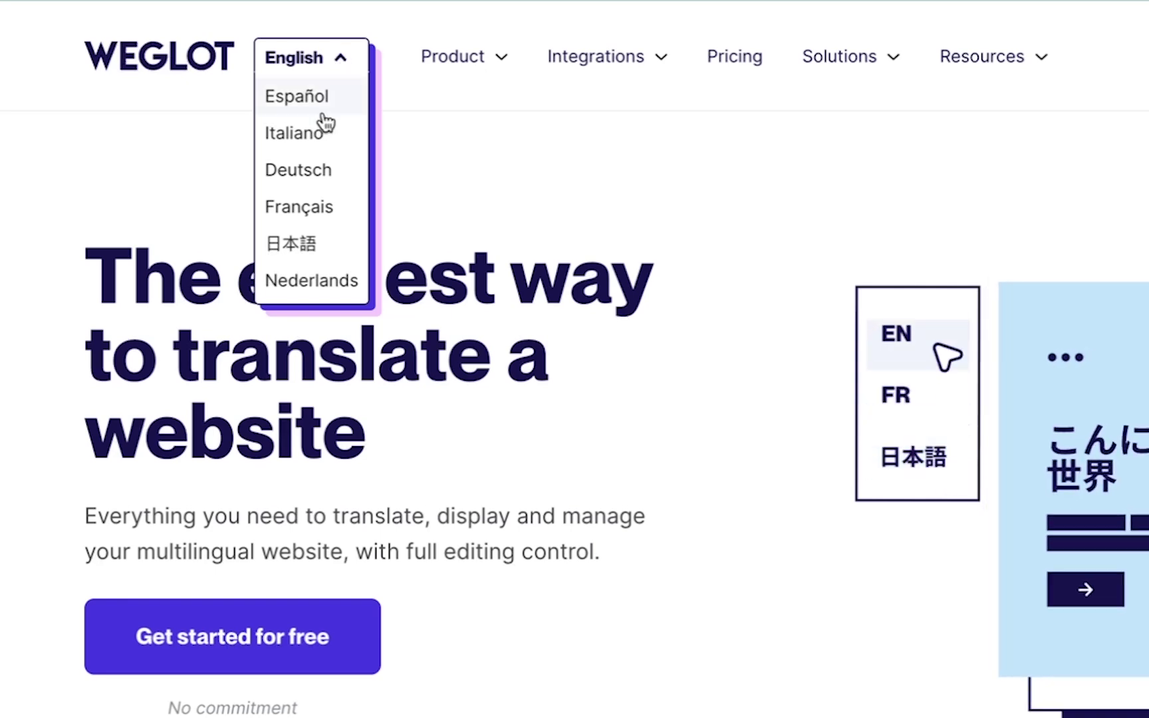
Step: Switch the Weglot homepage to French and look through its translated content down to the website translation section
left_click(311, 210)
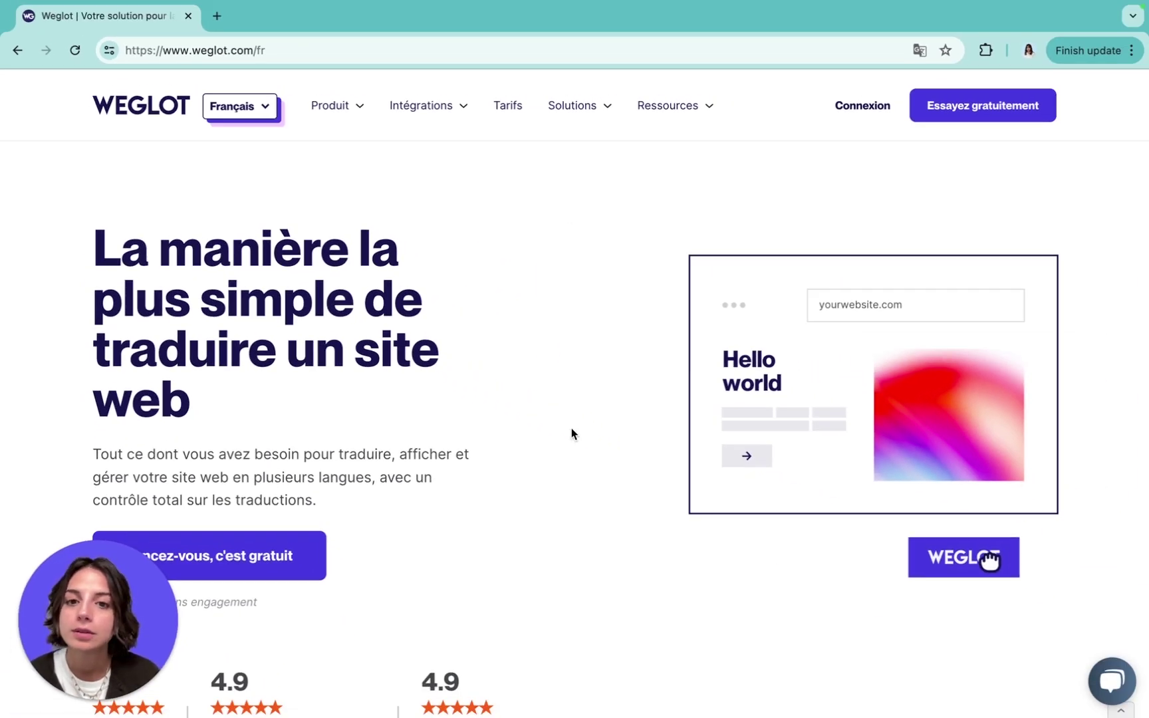
scroll(571, 434, "down", 6)
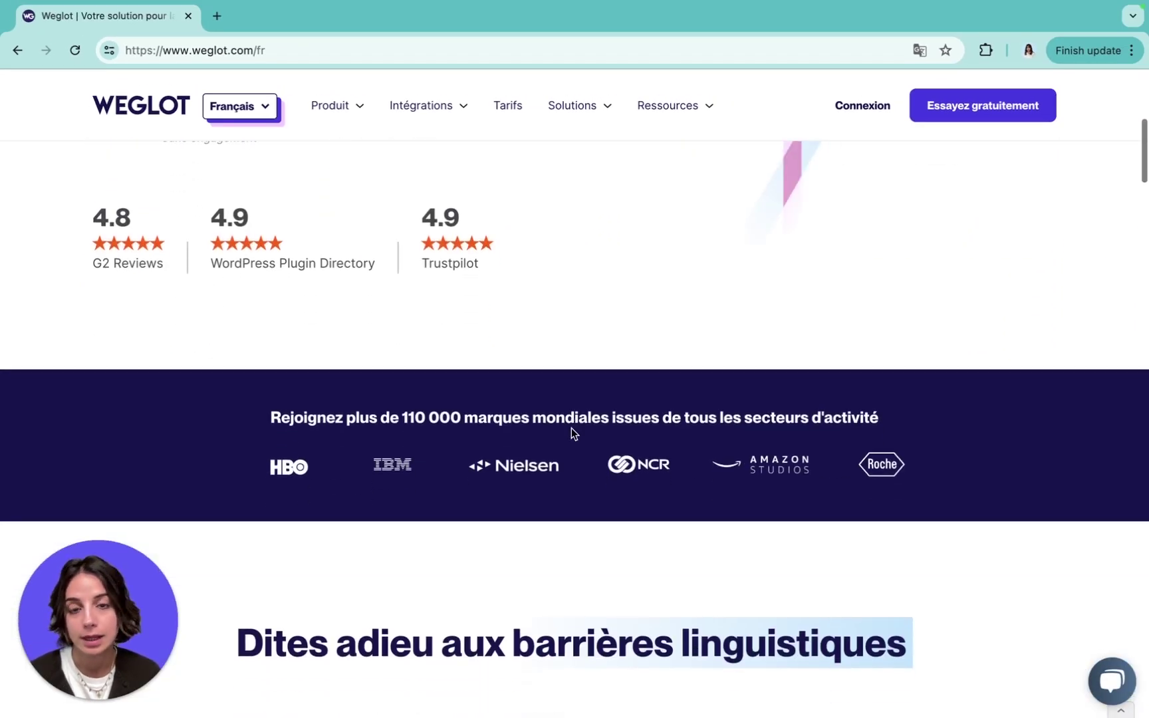
scroll(571, 434, "down", 5)
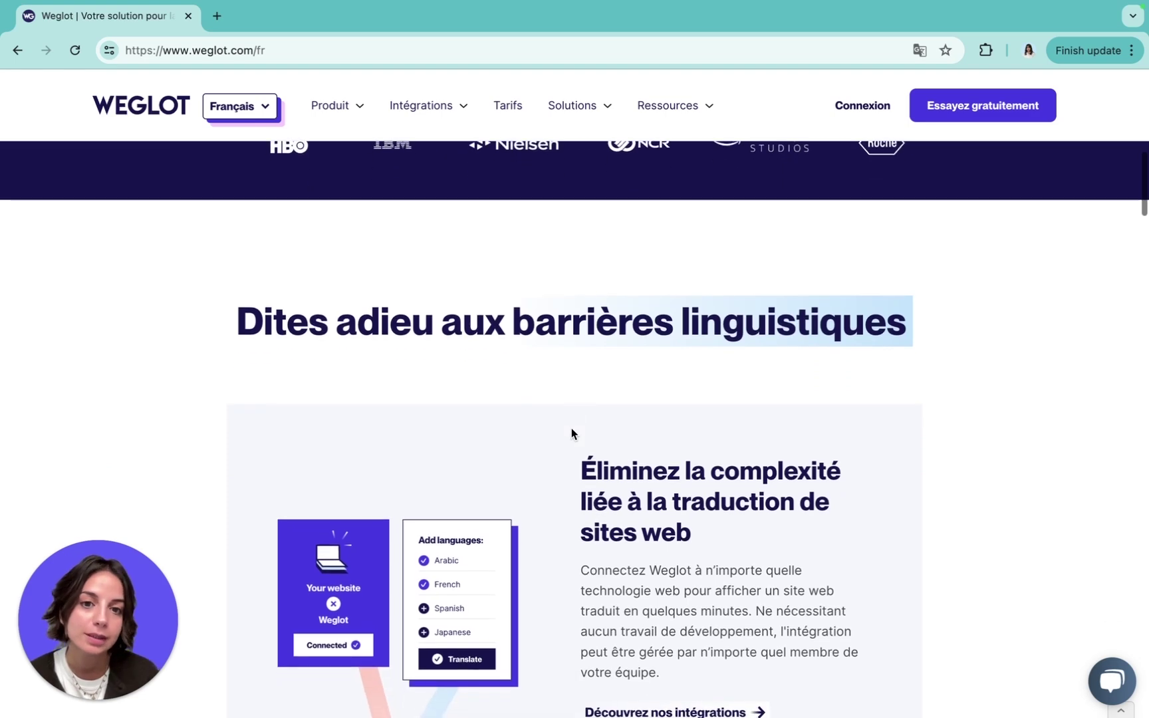
scroll(571, 434, "down", 2)
scroll(573, 433, "down", 3)
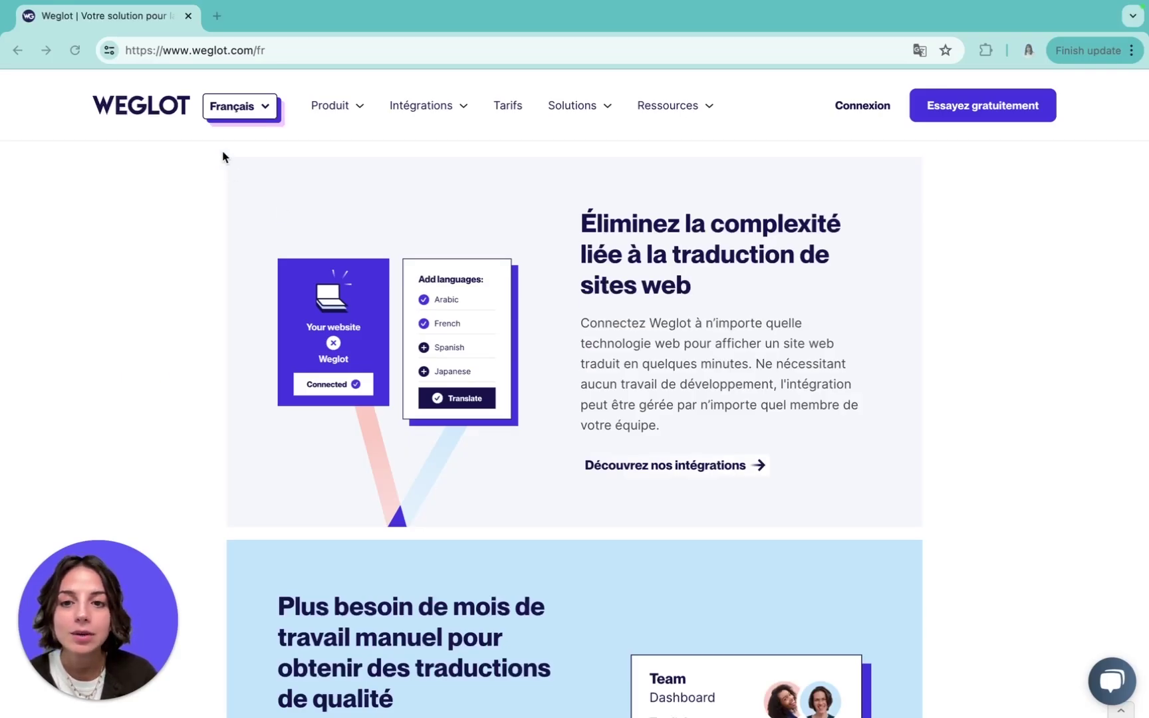
Step: Return the Weglot homepage to English and view the supported integrations
left_click(238, 106)
left_click(241, 141)
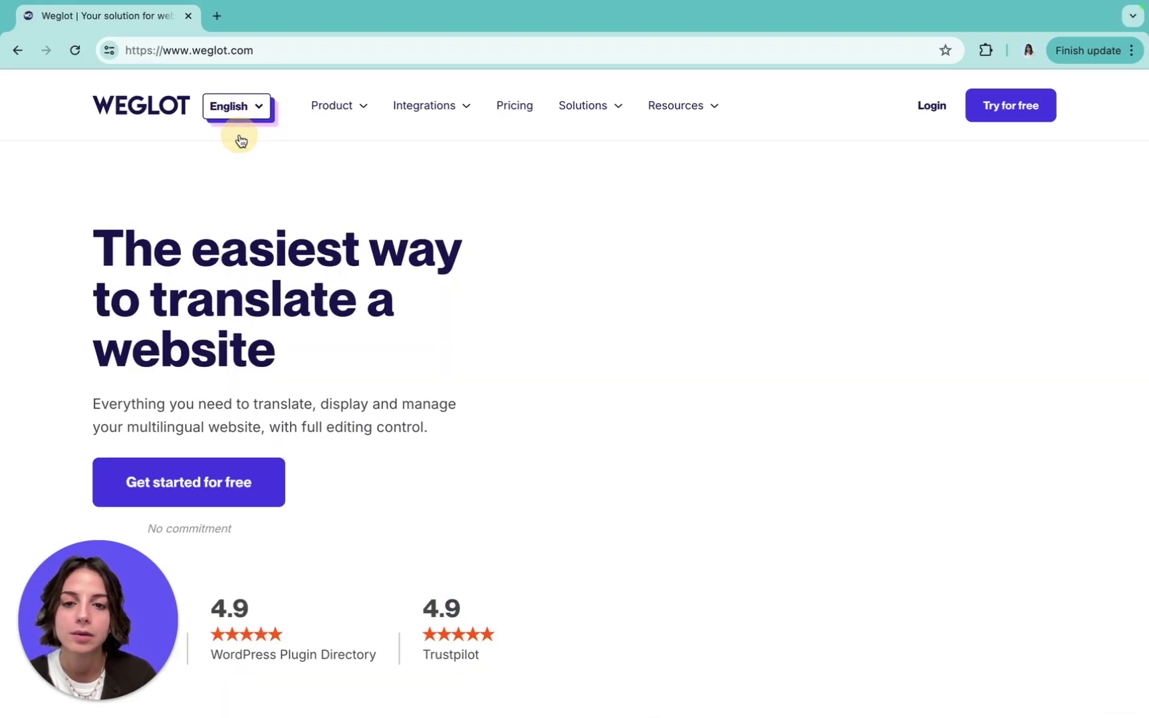
mouse_move(430, 107)
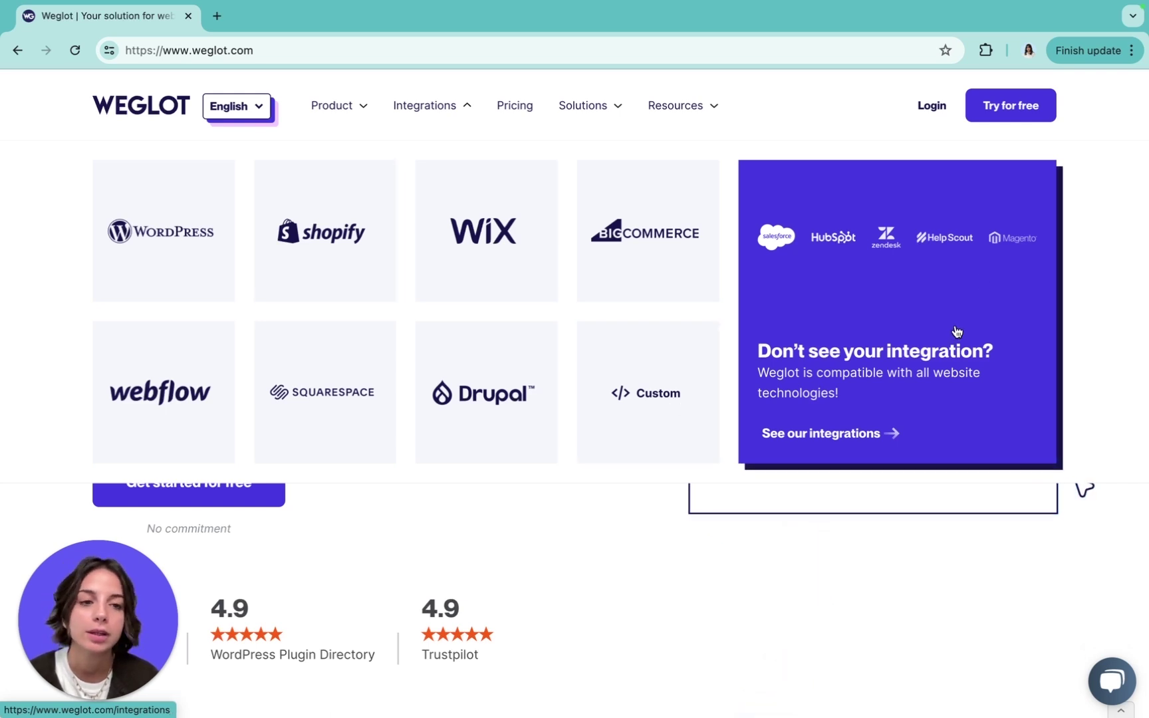
Step: Open the Weglot dashboard and start a new project
left_click(1032, 108)
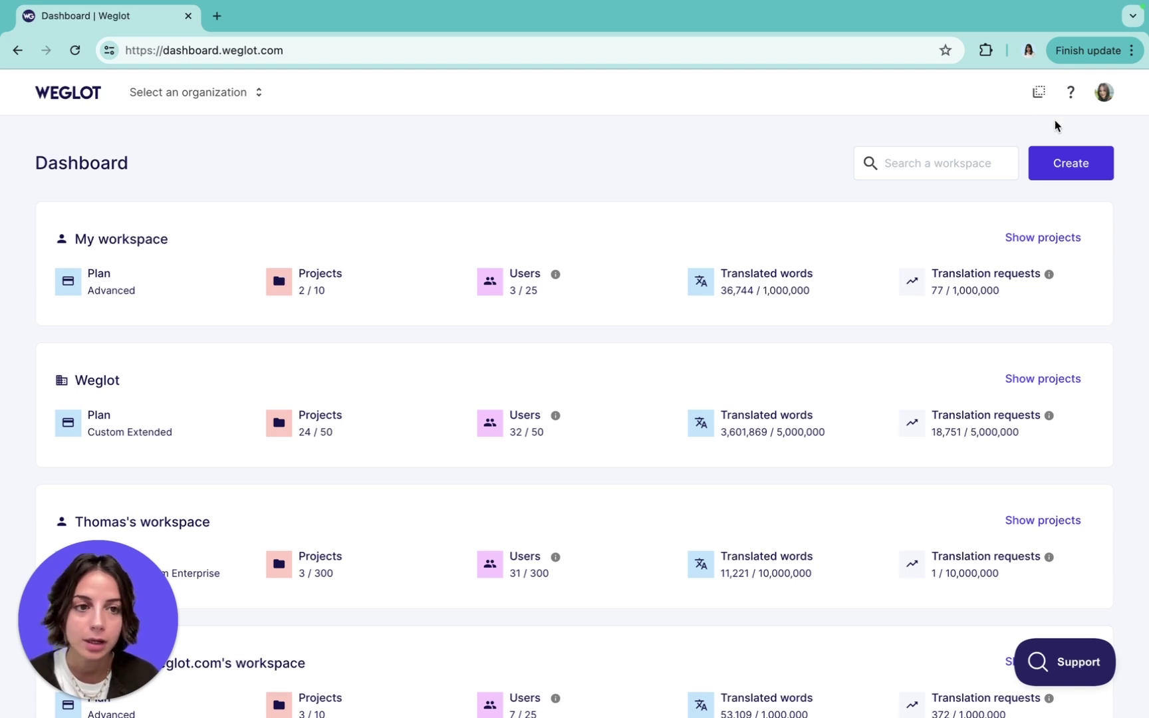
left_click(1075, 177)
left_click(981, 259)
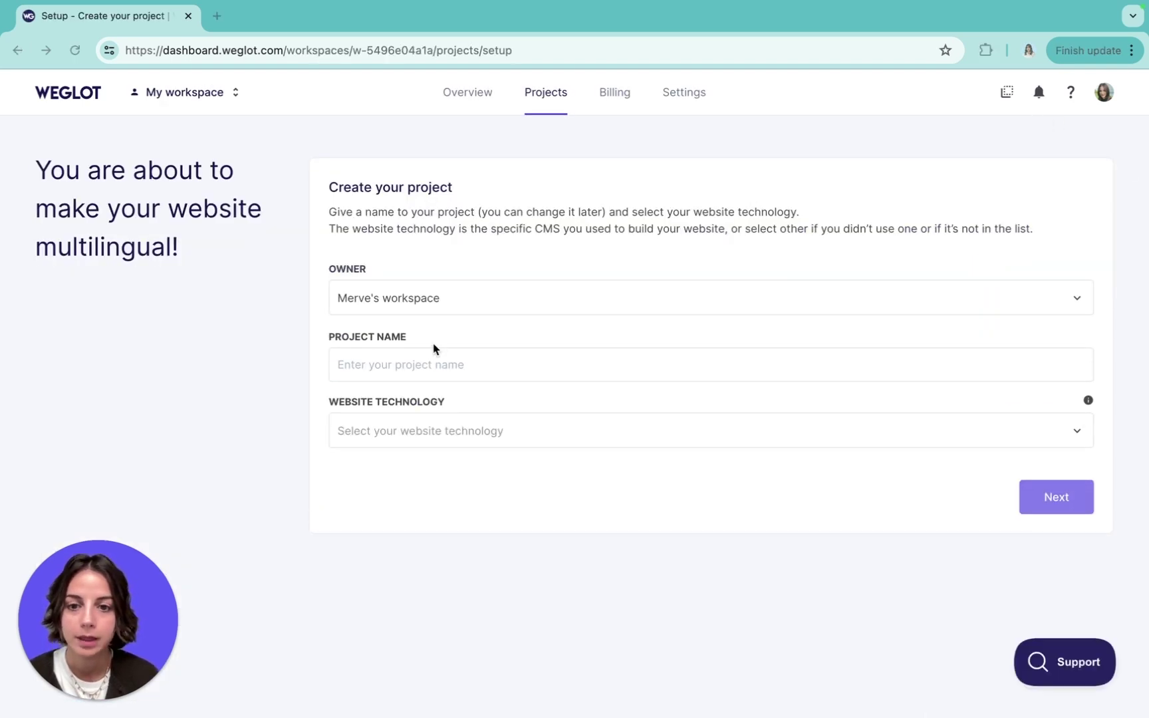
Step: Name the project as the owner's demo website, set the website technology to Webflow, and continue to the language setup
left_click(448, 364)
type("Merve's demo")
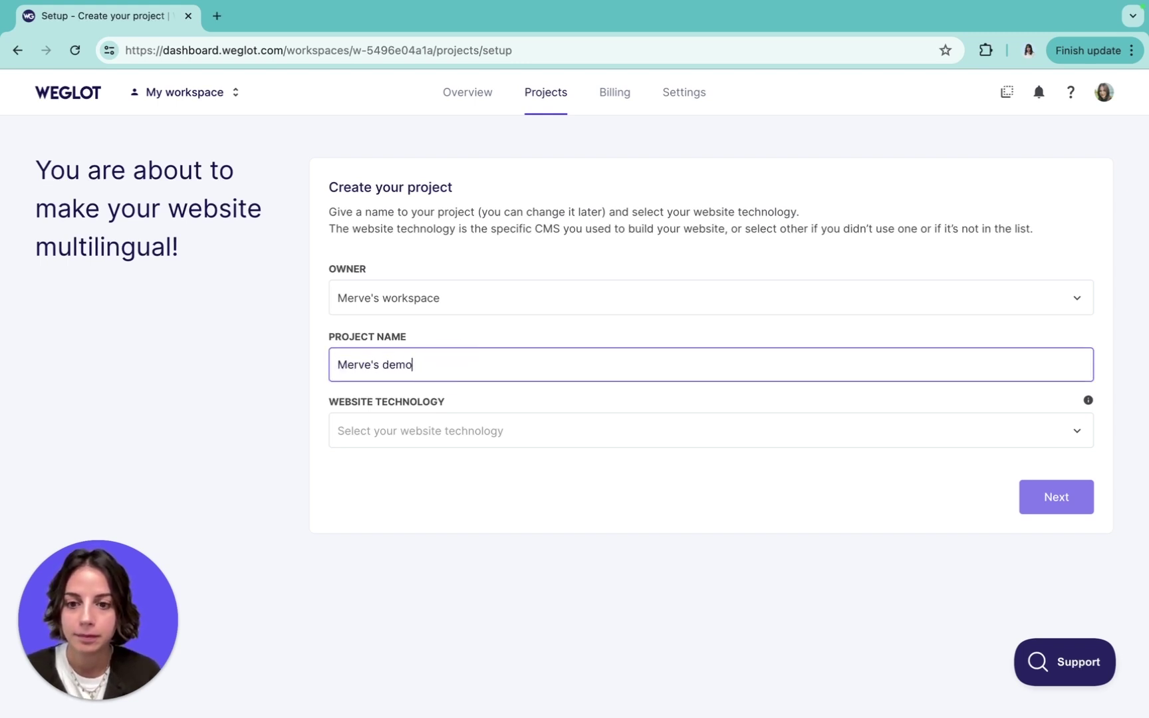
type(" website")
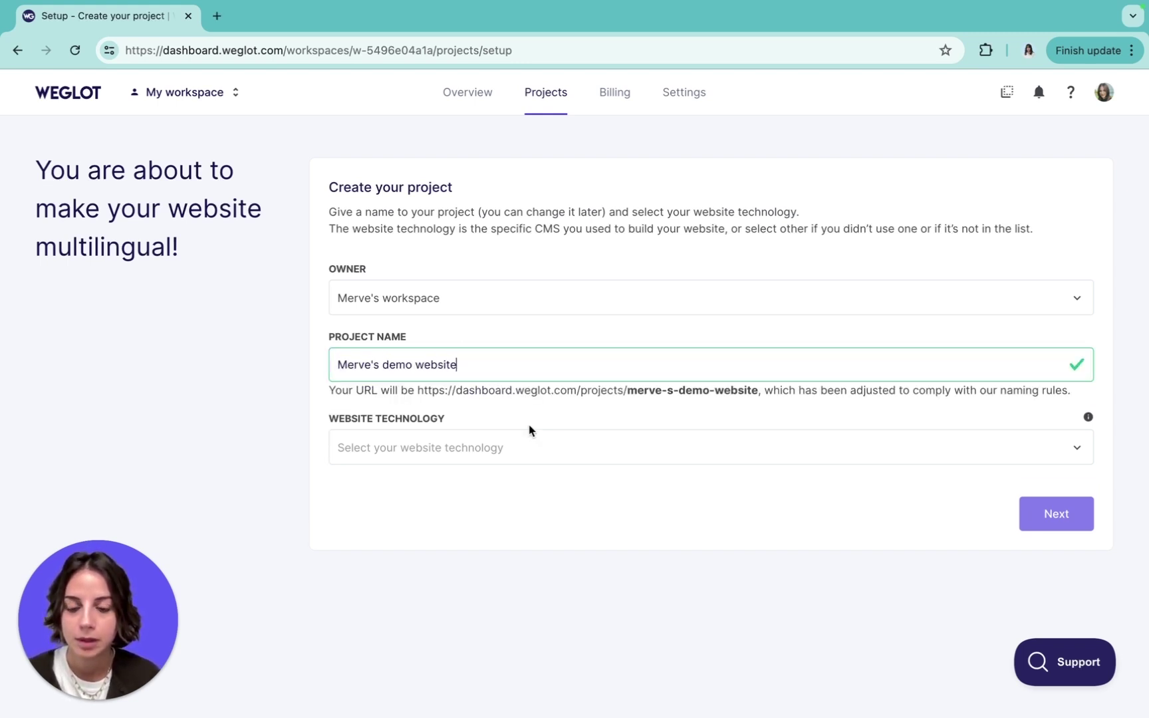
left_click(527, 449)
type("webf")
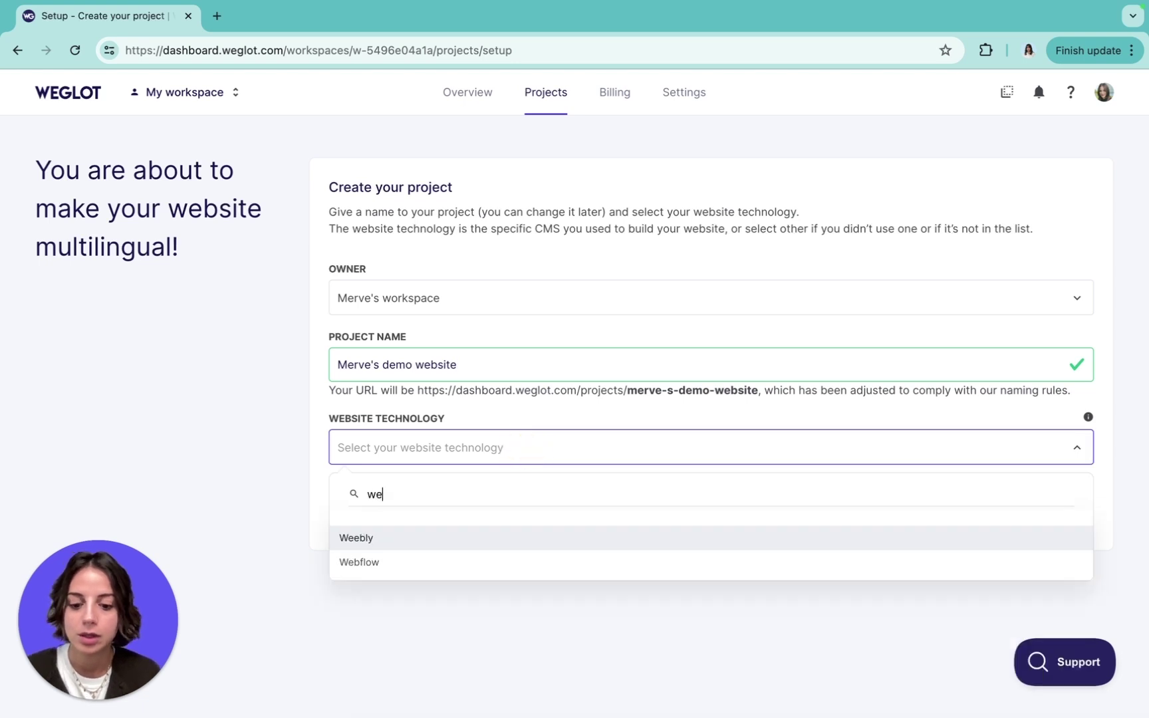
left_click(516, 540)
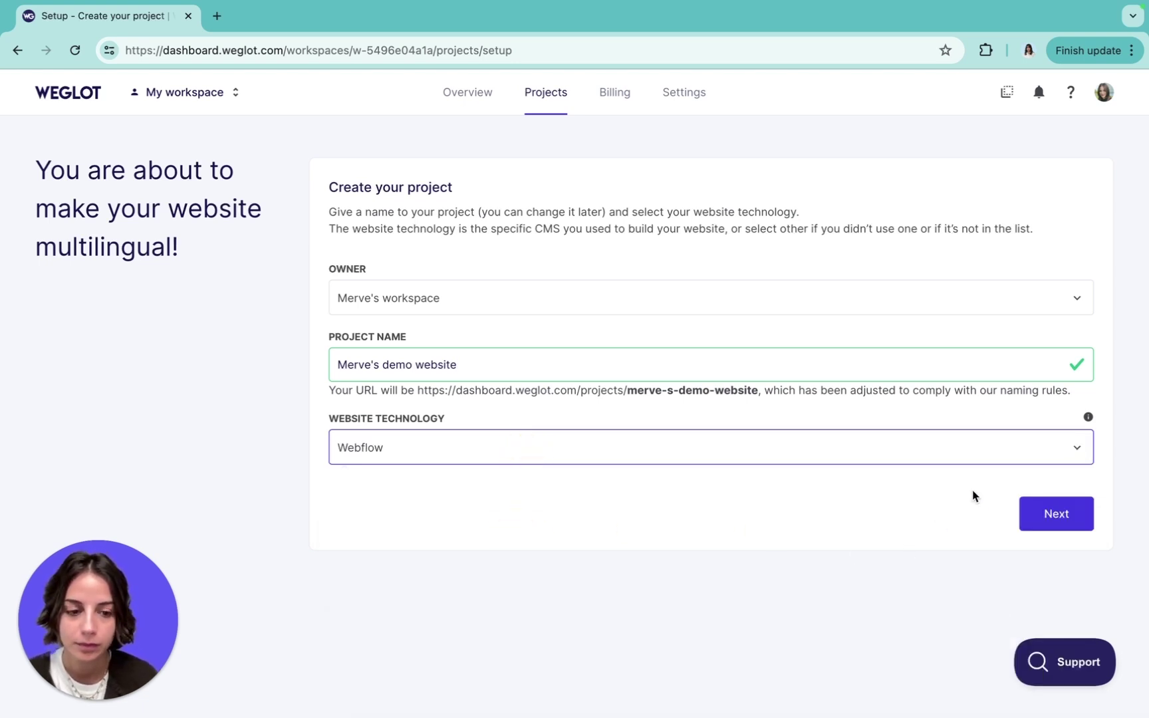
left_click(1047, 514)
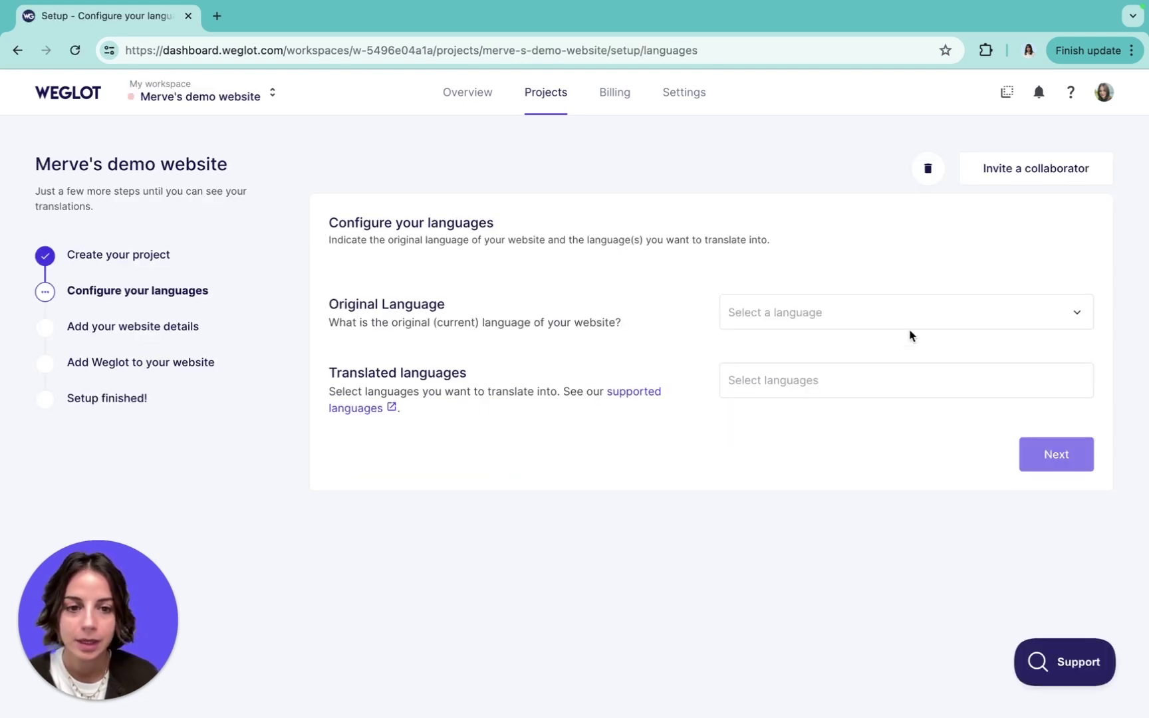
Step: Set the original language to English, add French and Turkish as translated languages, and continue to the website details
left_click(904, 317)
type("engl")
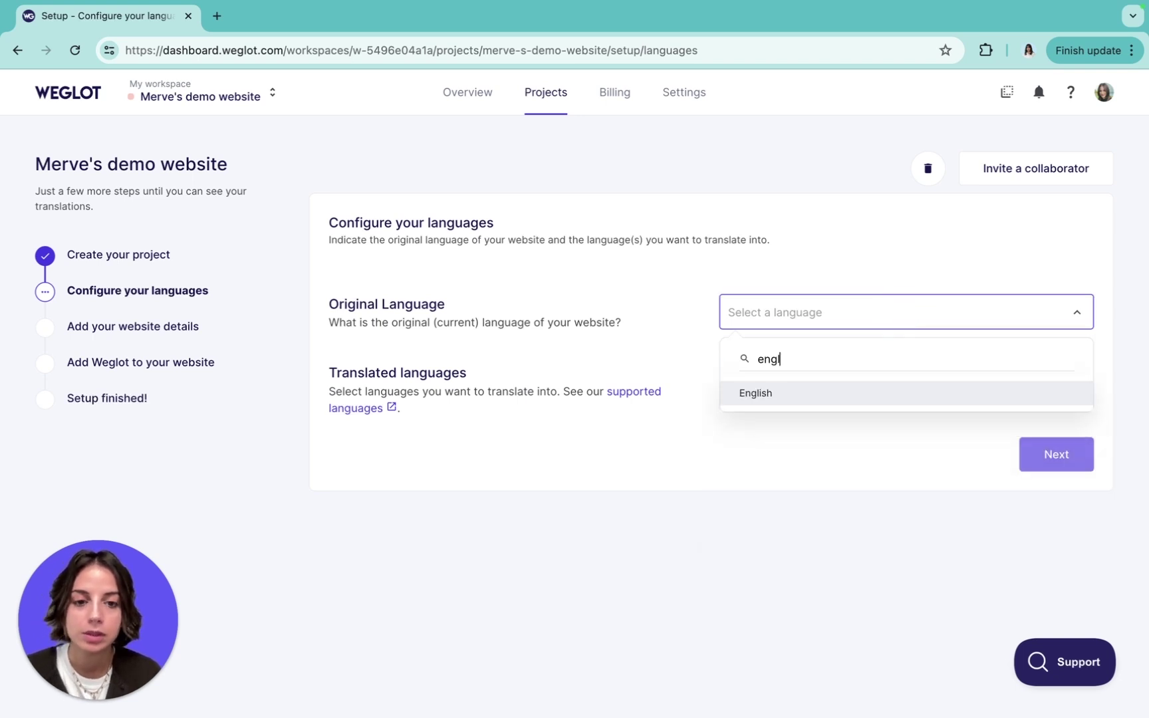
left_click(853, 396)
left_click(855, 377)
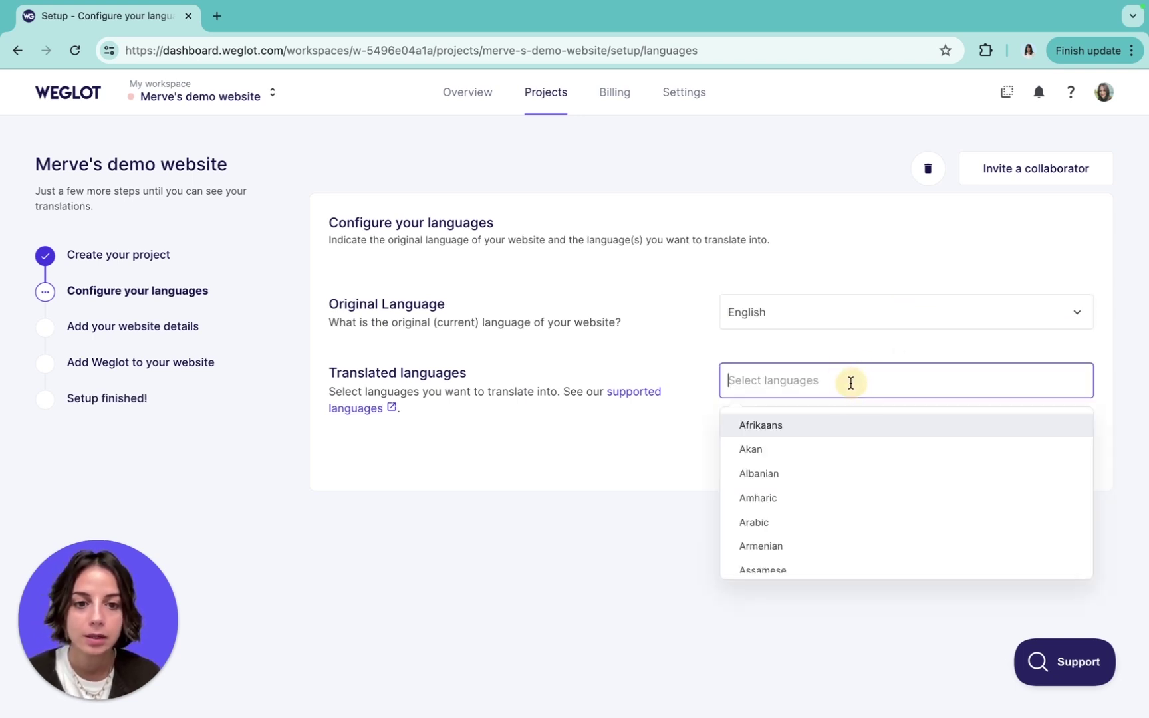
type("frenc")
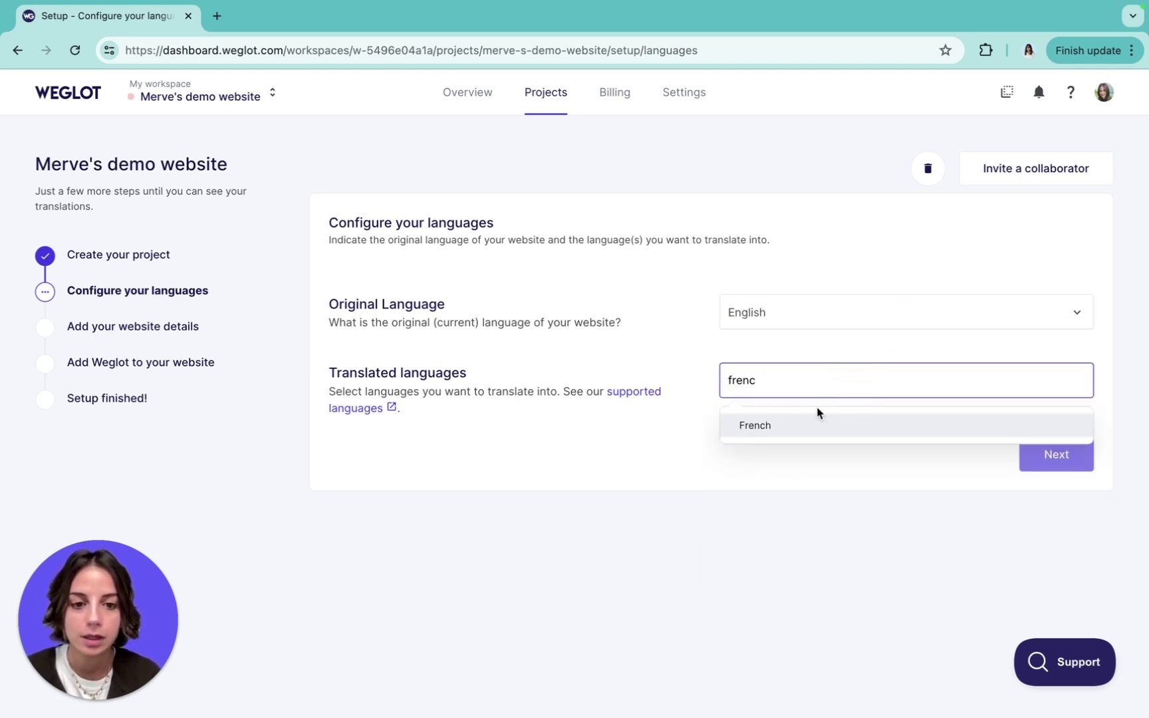
left_click(801, 427)
type("turk")
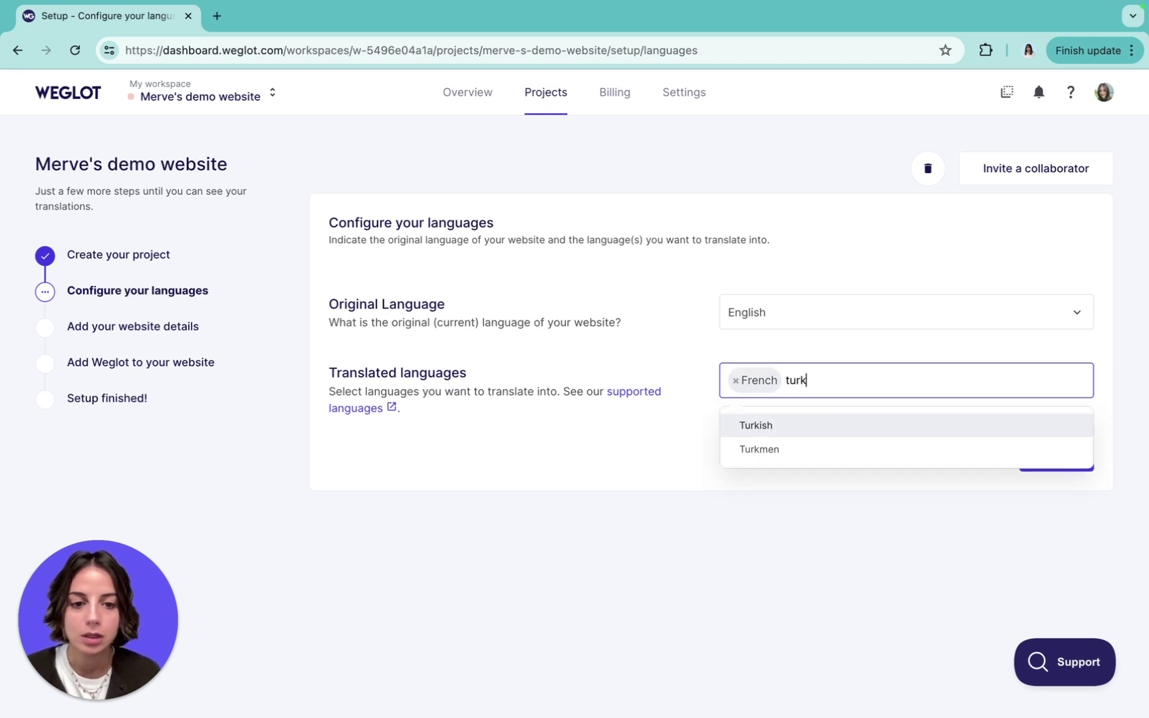
left_click(781, 425)
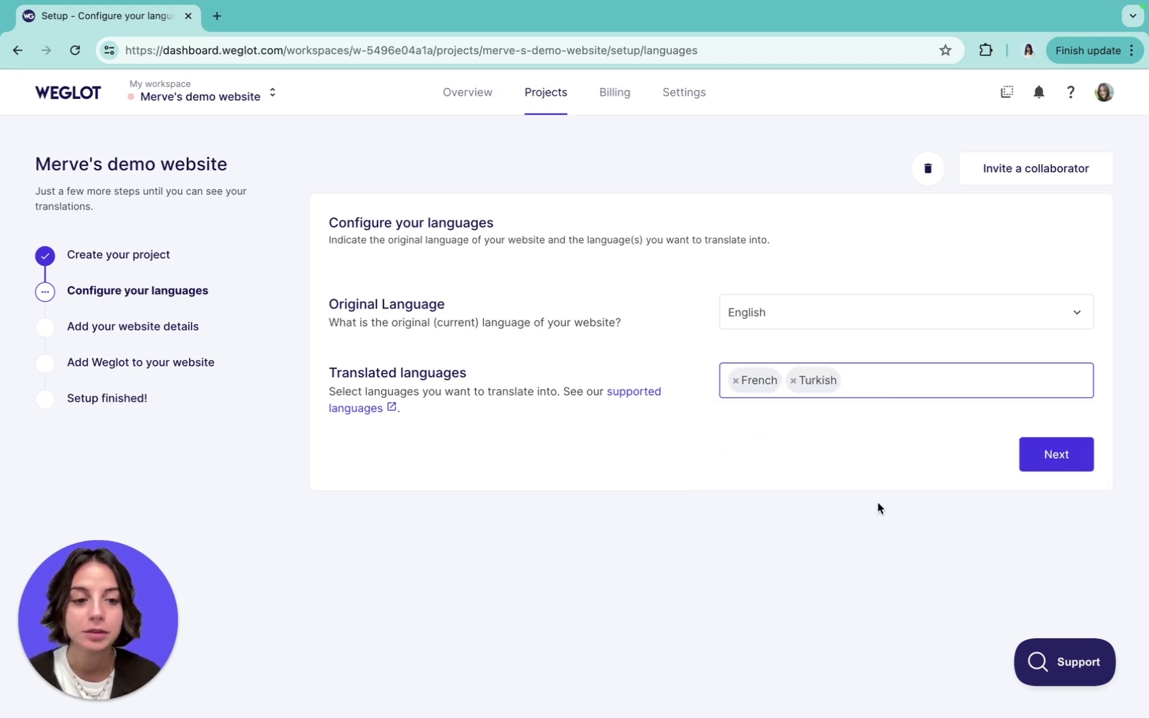
left_click(1053, 454)
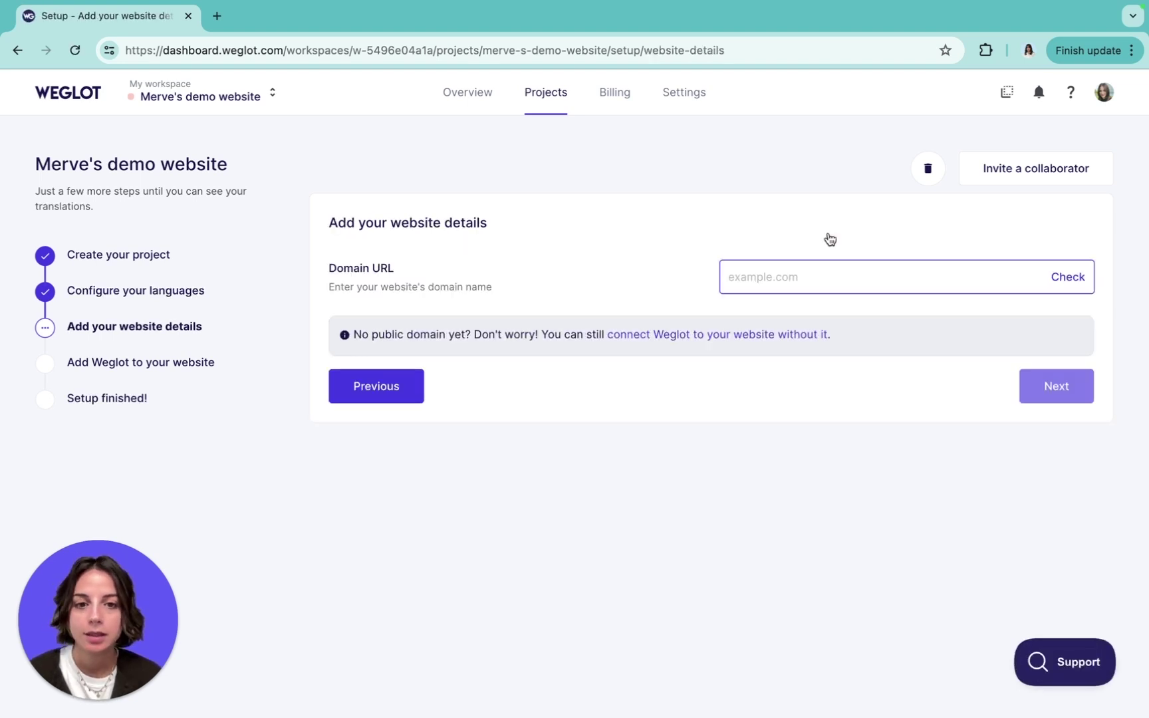
Step: Enter the Webflow demo site's domain URL, set the URL type to Subdirectories, and continue
left_click(754, 277)
type("https://merves-demo-site.webflow.io/")
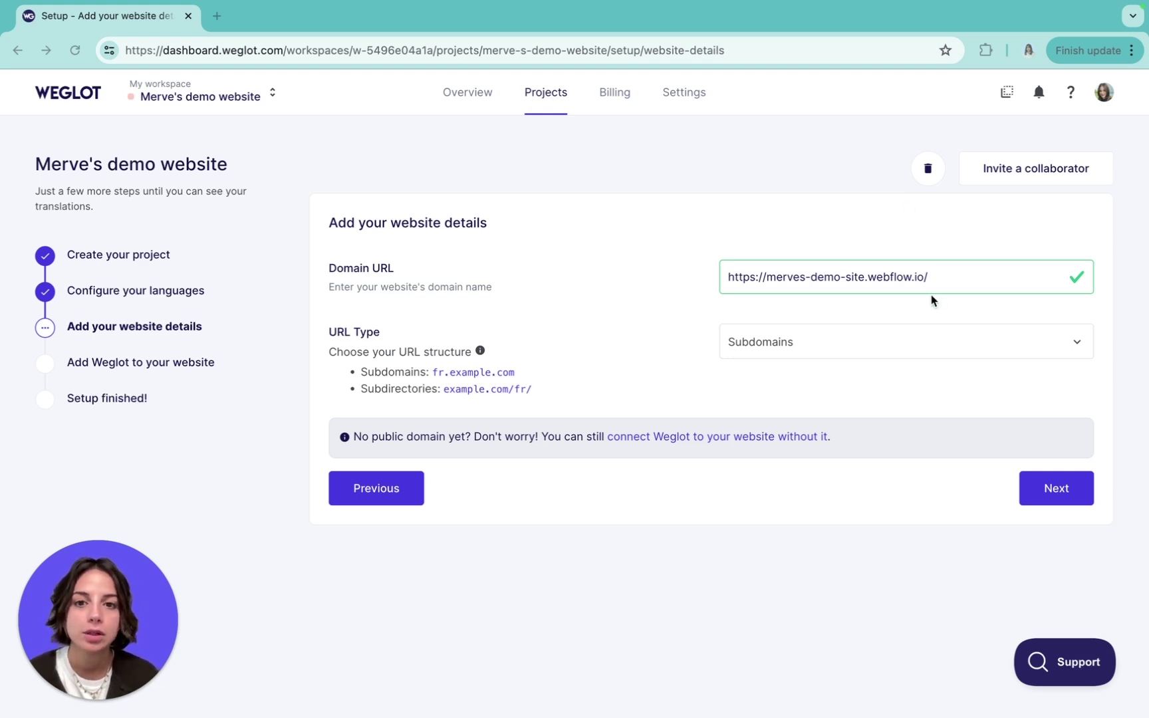
left_click(960, 344)
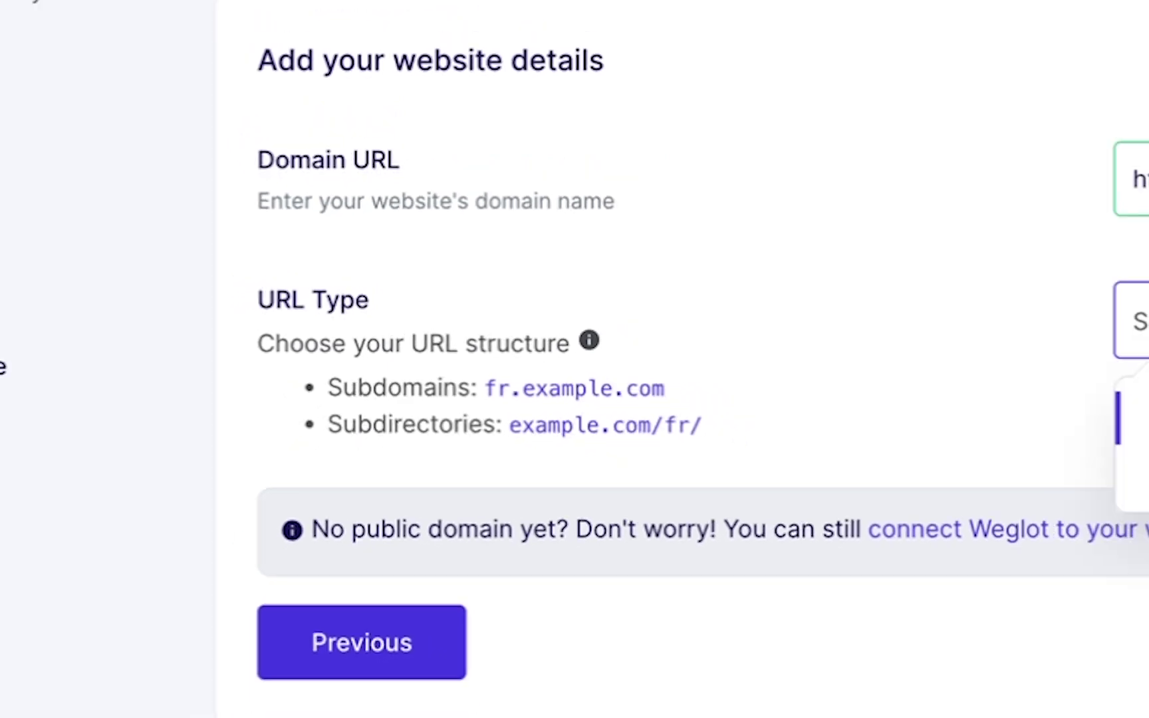
left_click(930, 408)
left_click(669, 302)
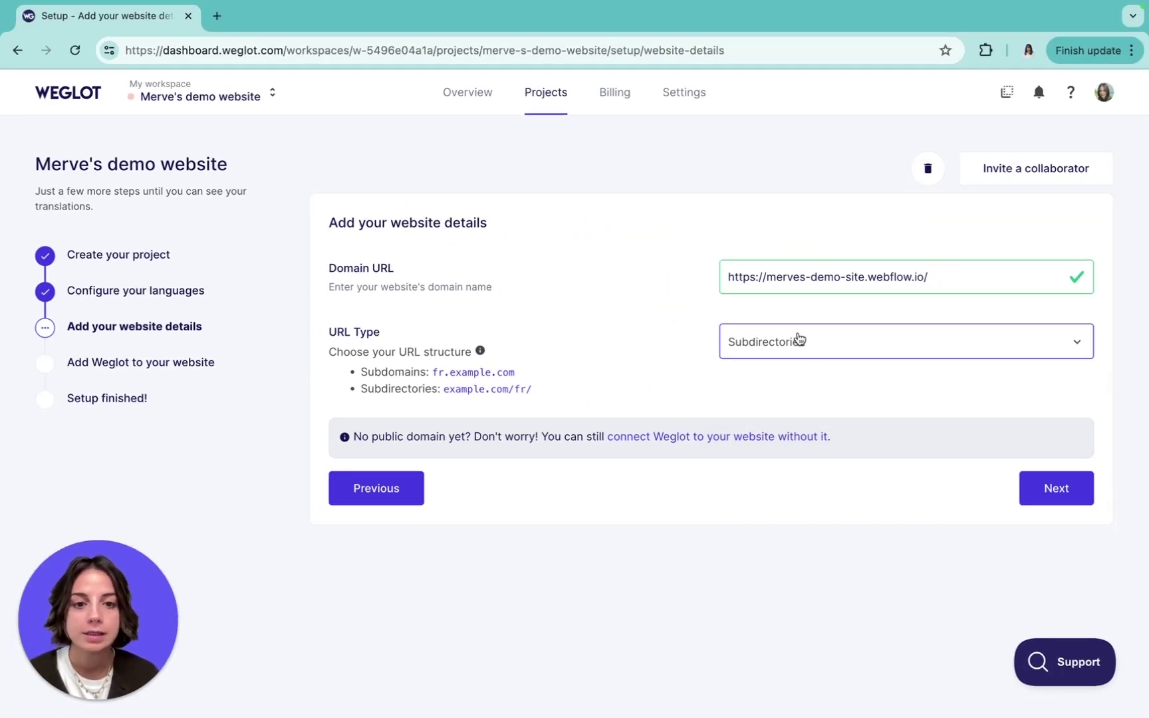
left_click(1048, 491)
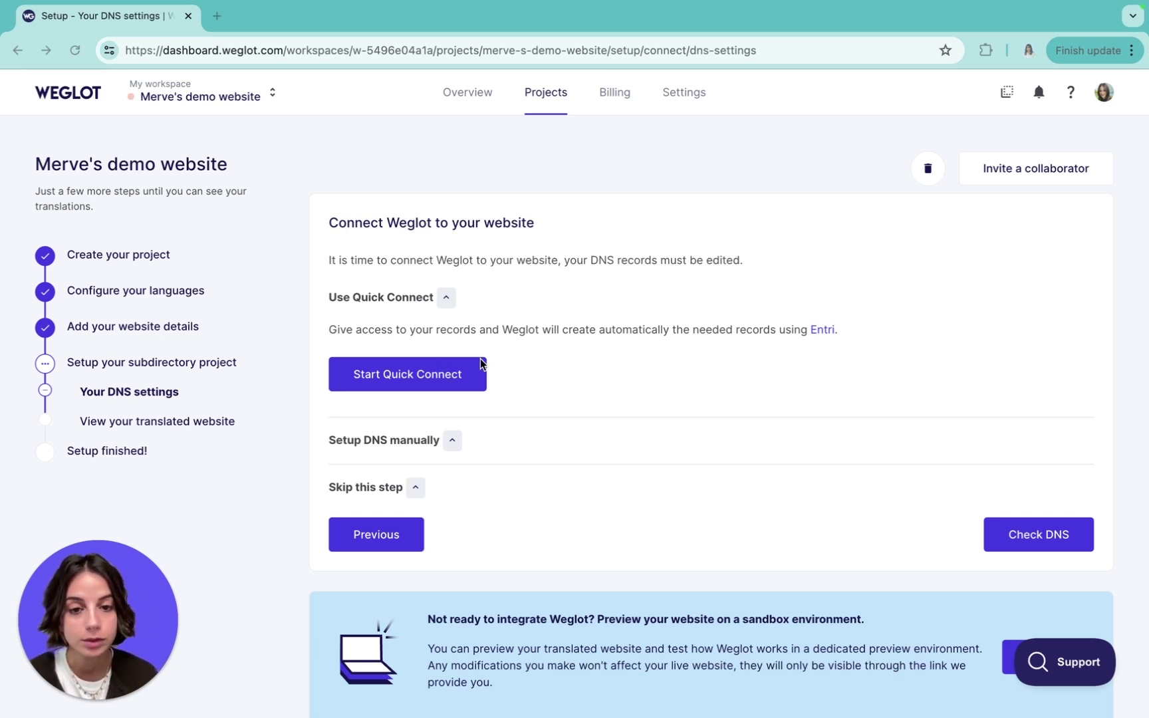
Step: Review the manual DNS setup entries and the option to skip this step
left_click(453, 440)
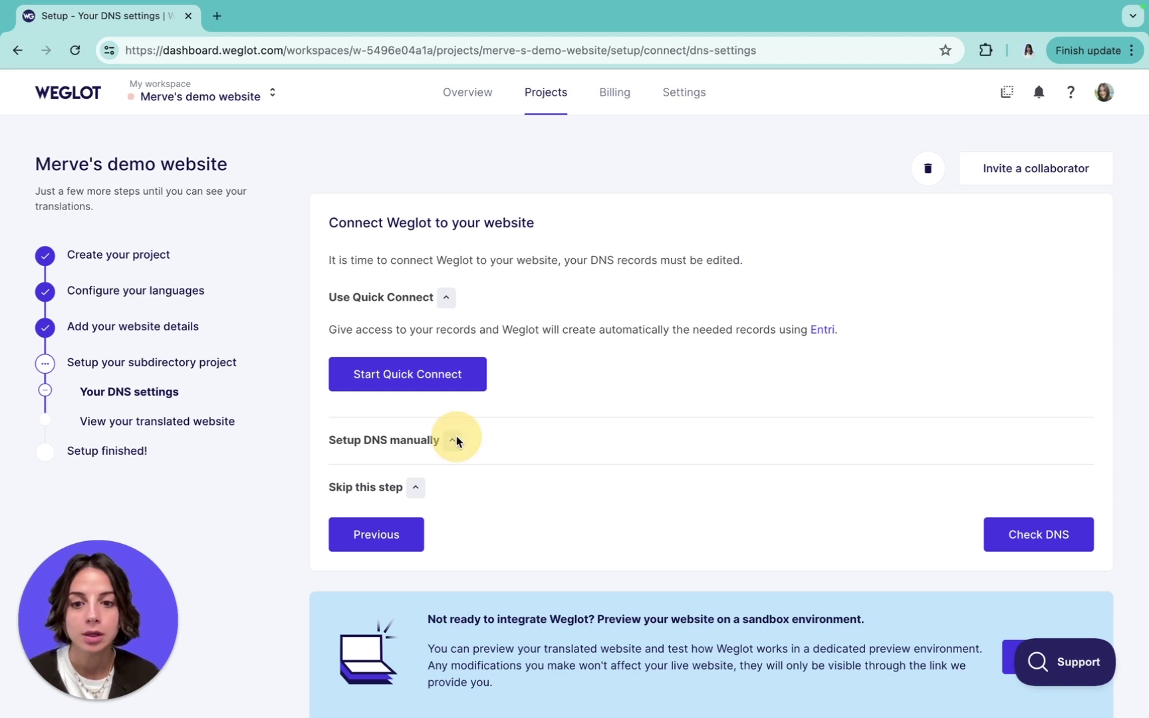
scroll(453, 444, "down", 1)
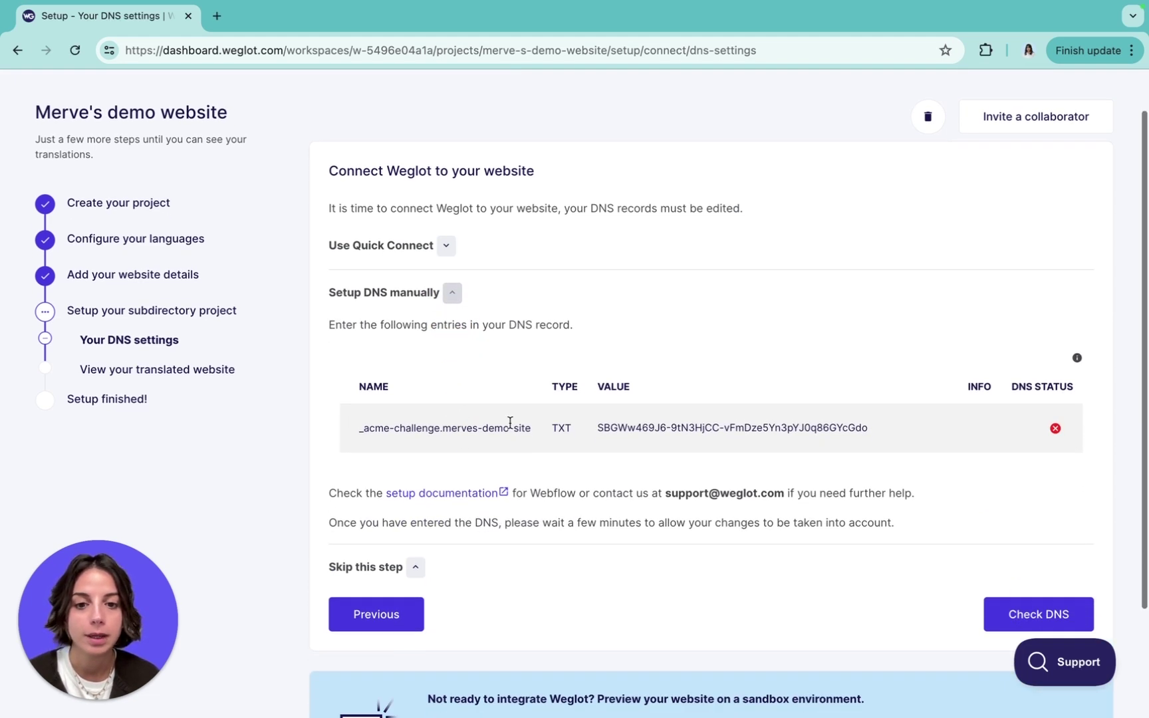
scroll(664, 436, "down", 2)
left_click(416, 449)
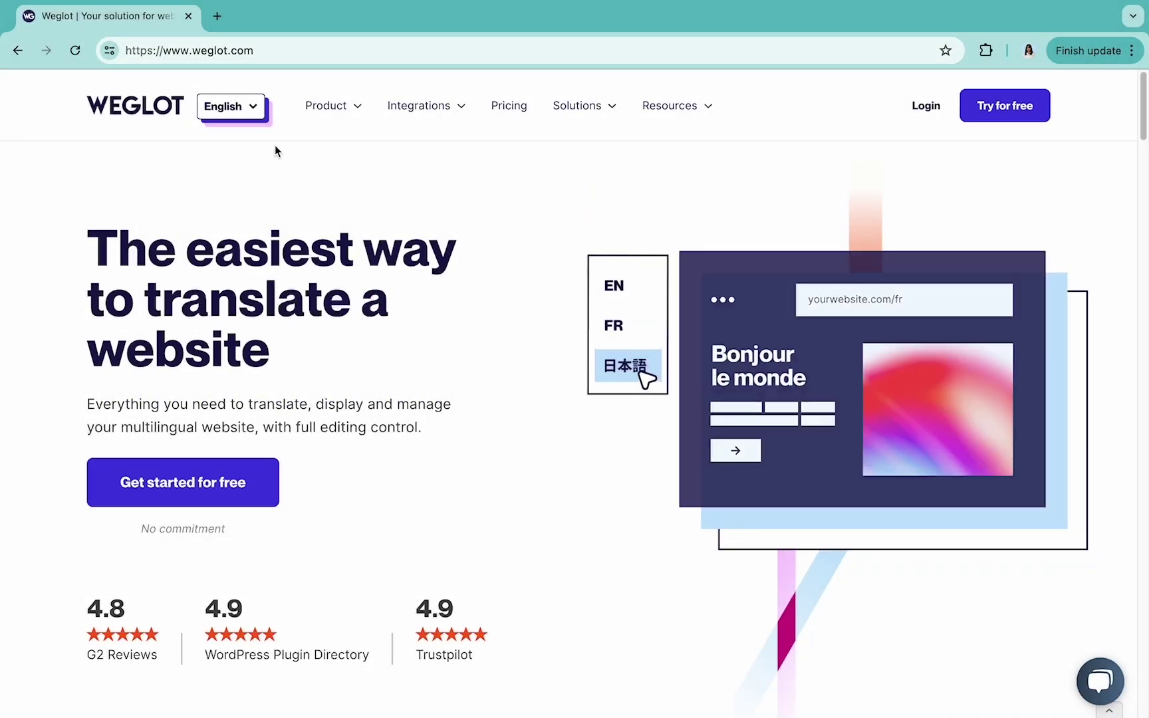
Step: Switch the Weglot homepage to Spanish, highlight the /es suffix in its URL, and switch to Italian
left_click(257, 108)
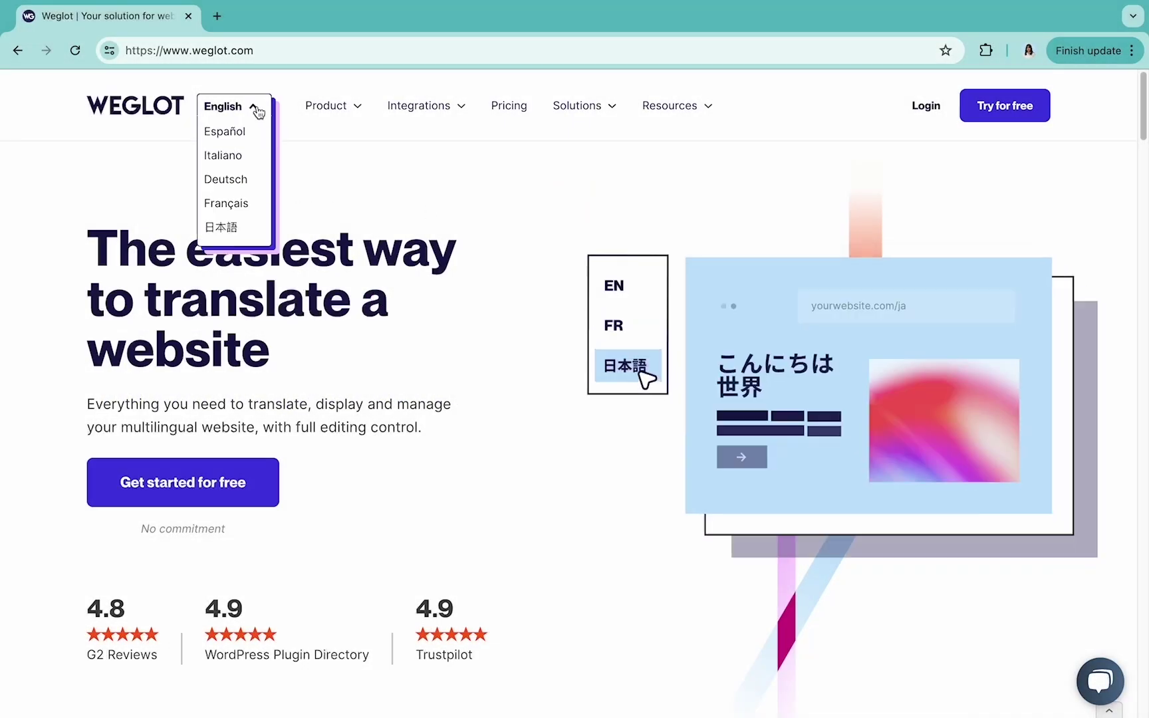
left_click(240, 130)
left_click_drag(270, 50, 254, 50)
left_click(259, 105)
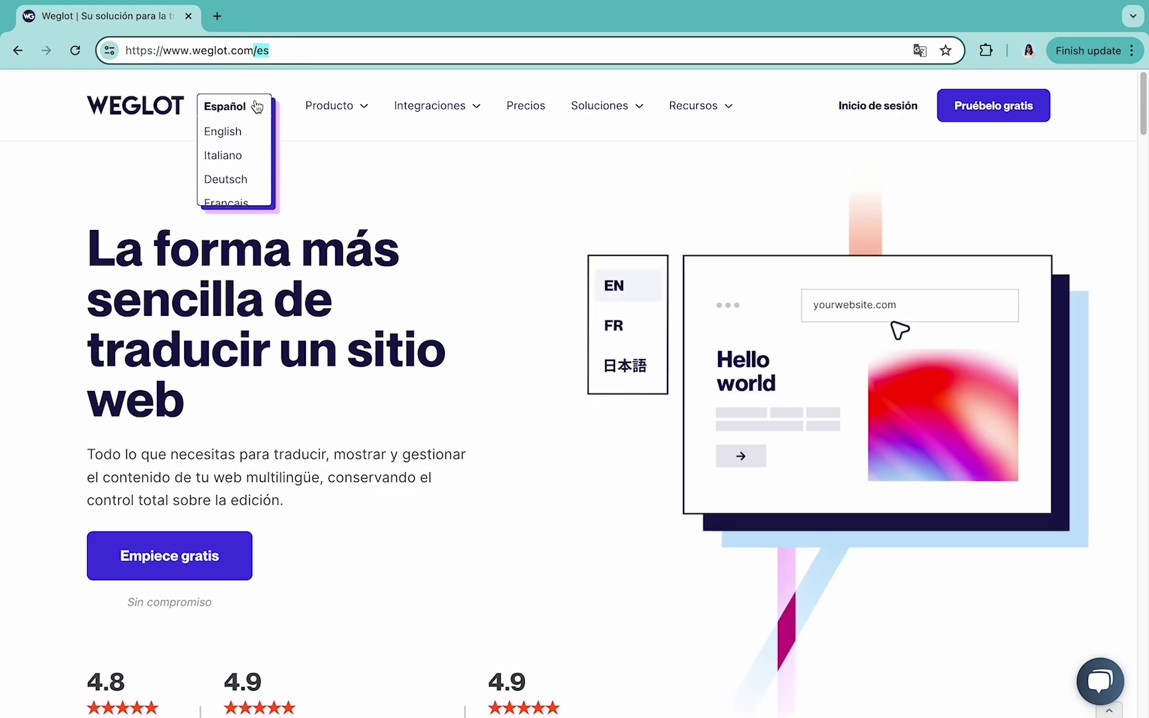
left_click(226, 154)
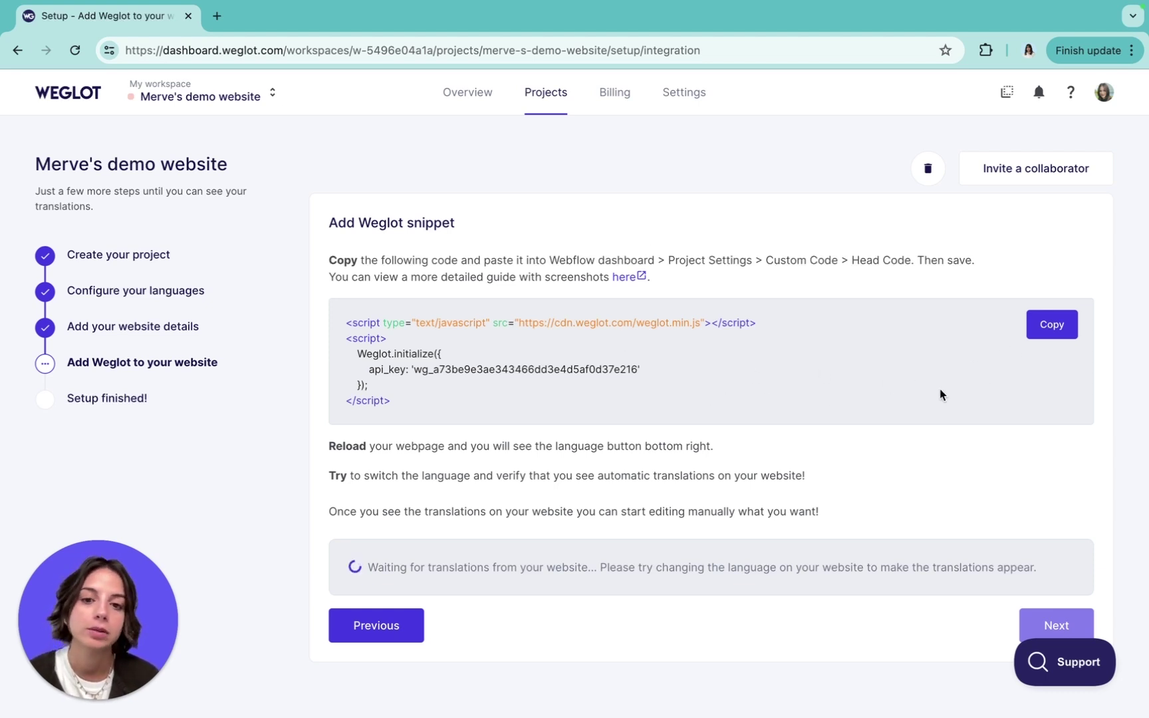
Step: Copy the Weglot snippet, switch to Webflow, and paste the code with its API key into the site's custom head code, saving it
left_click(1052, 332)
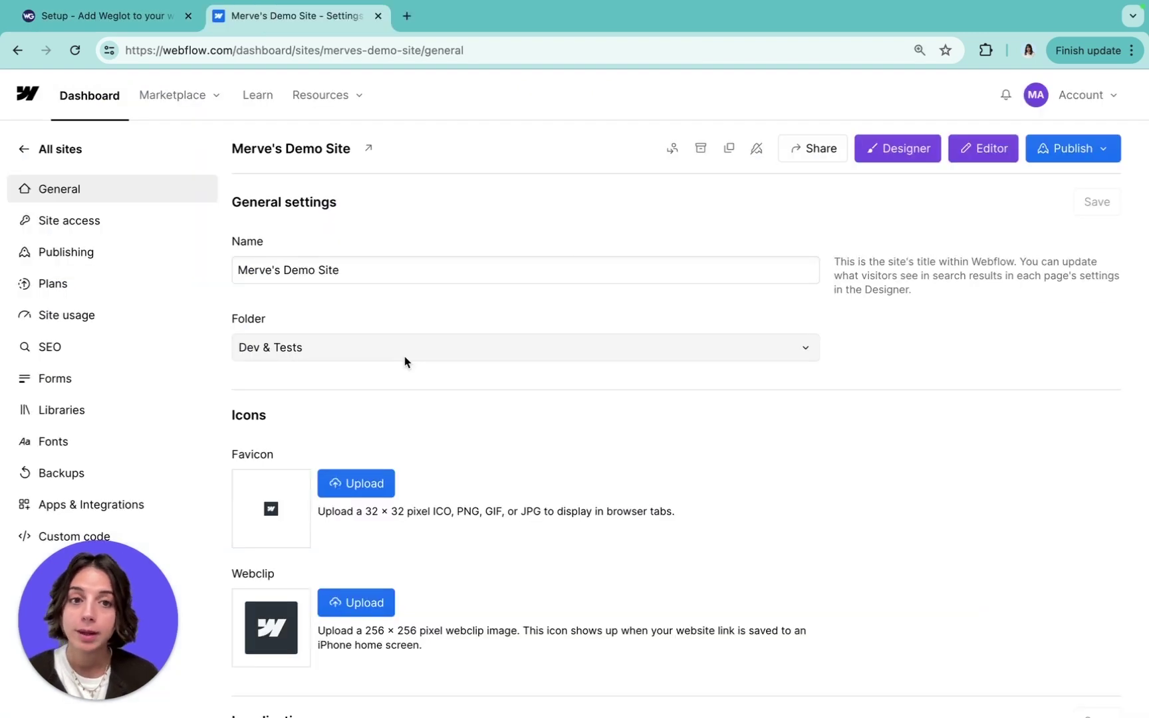
left_click(163, 536)
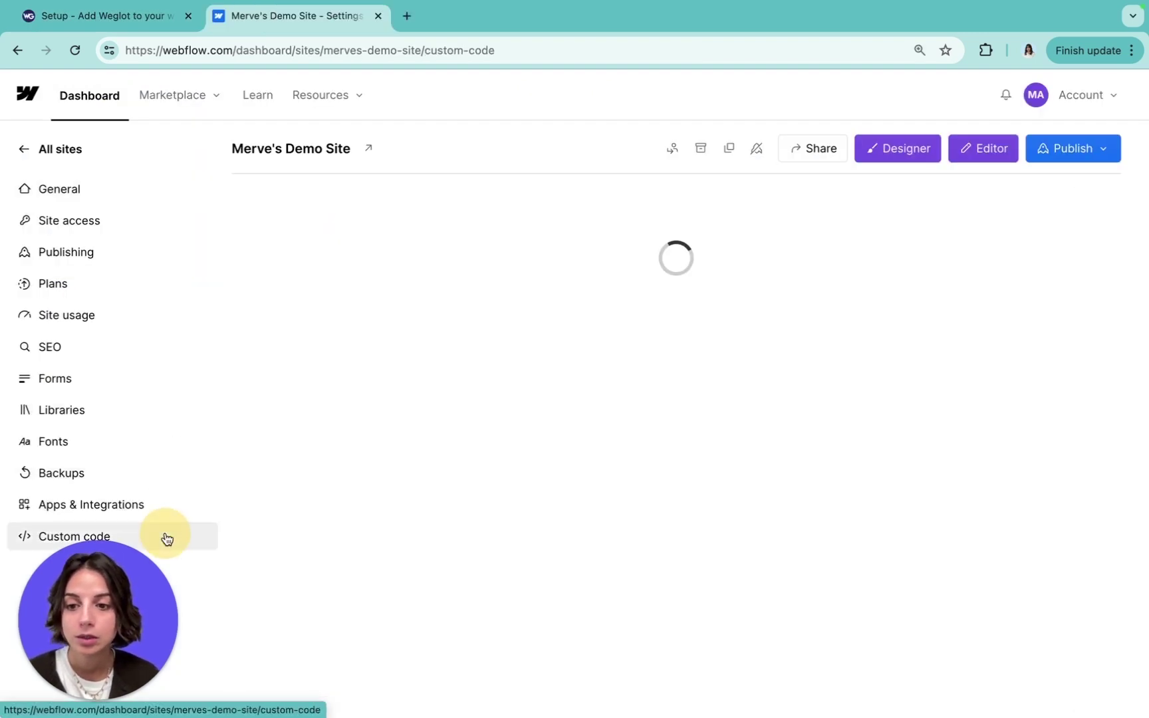
scroll(440, 455, "down", 2)
left_click(428, 433)
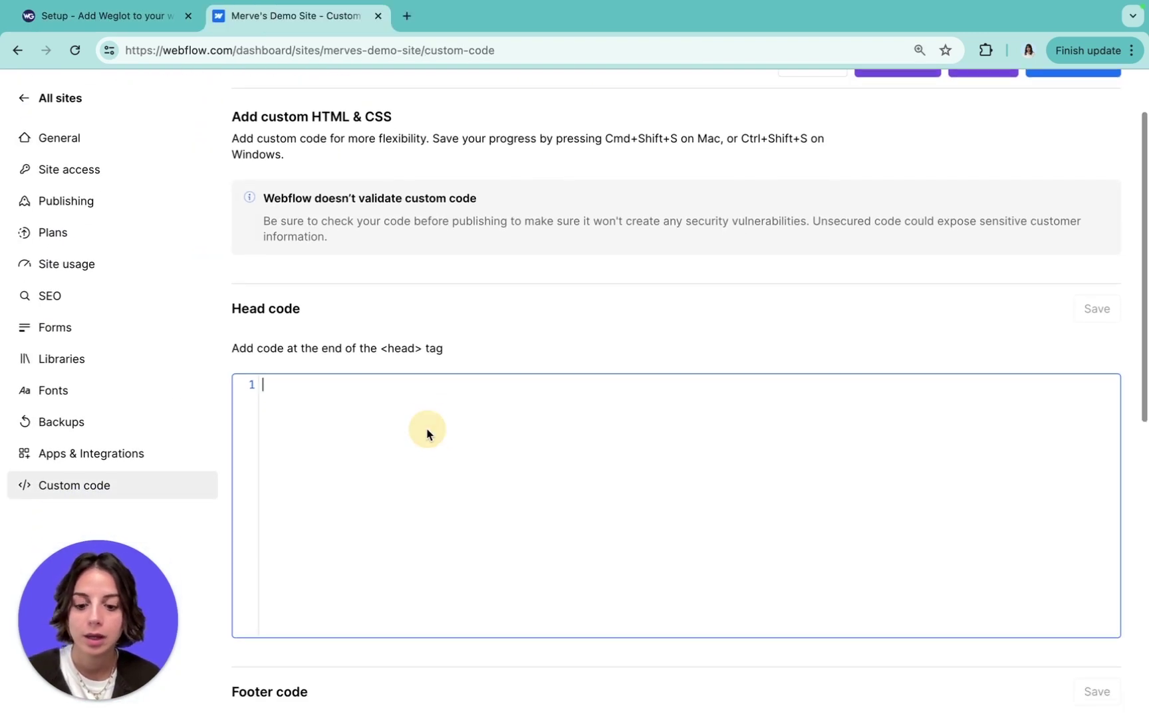
key("super+v")
left_click(1085, 311)
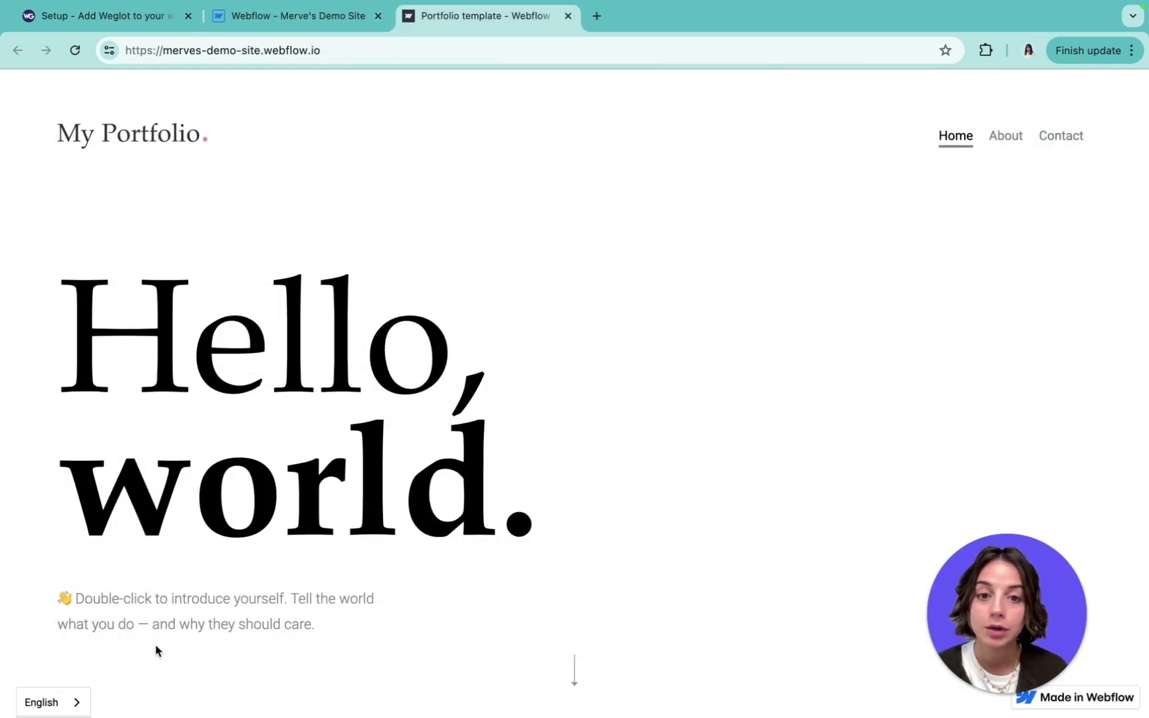
Step: Preview the published Webflow demo site in Turkish, and switch it to French
left_click(77, 699)
left_click(54, 672)
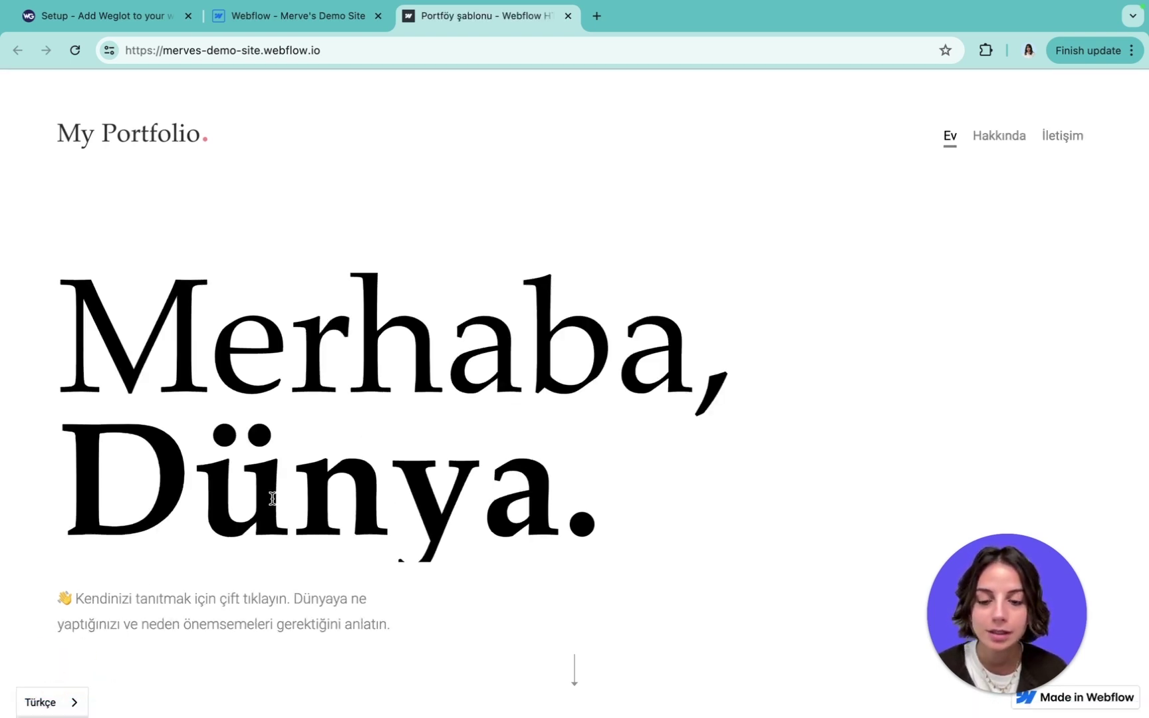
left_click(68, 700)
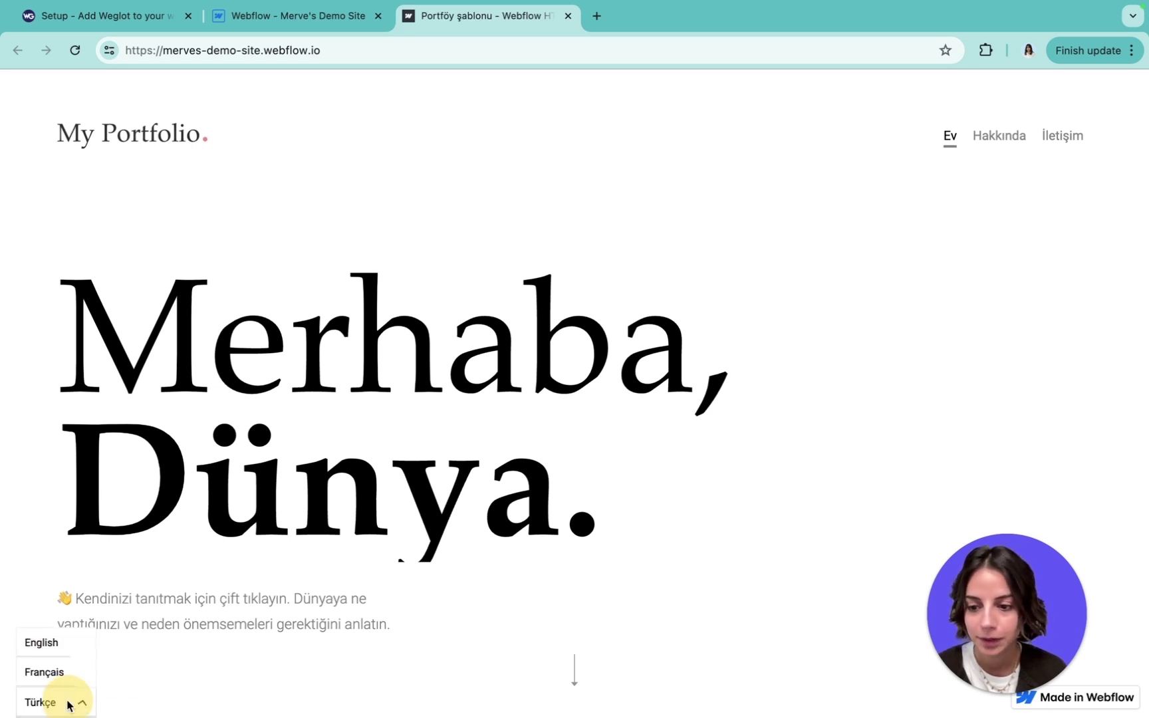
left_click(53, 672)
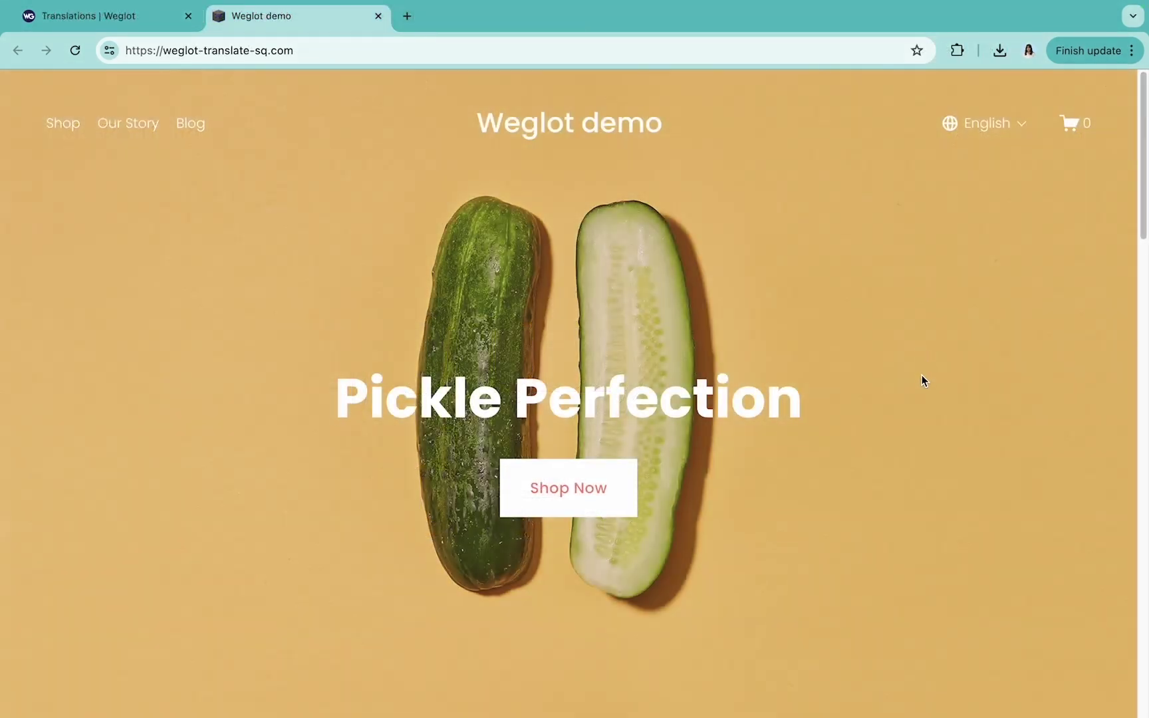
Step: Browse the Weglot demo store's homepage and switch its language to French
scroll(922, 378, "down", 10)
scroll(921, 380, "up", 10)
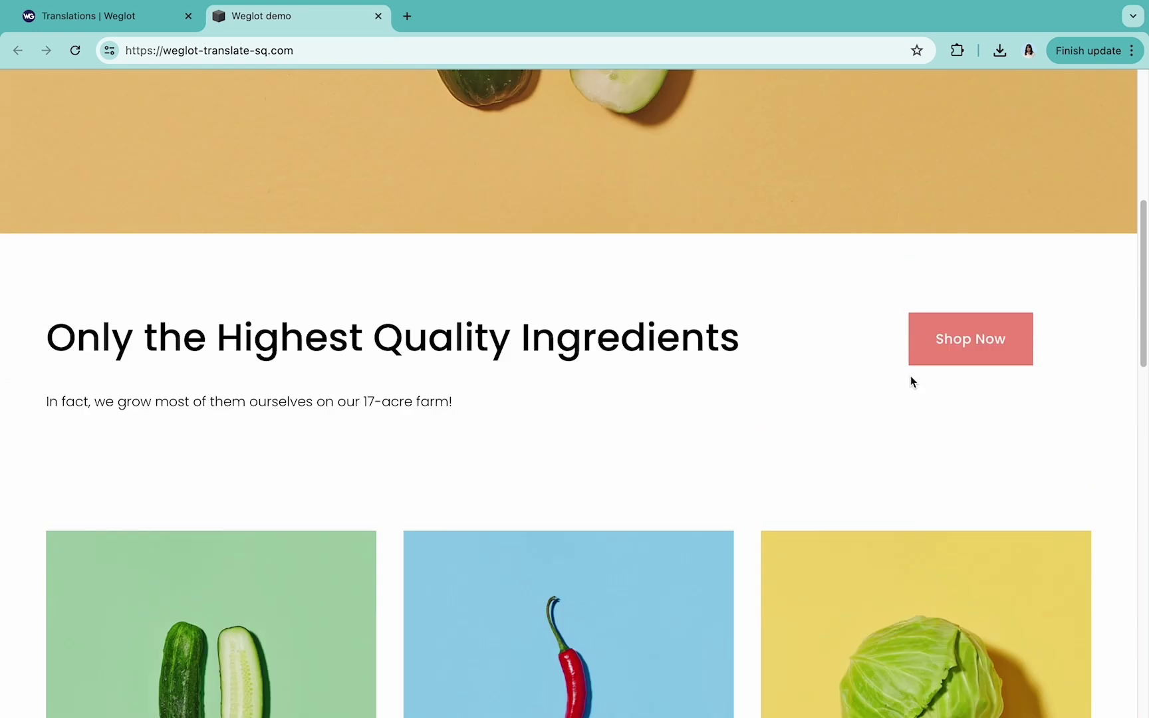
mouse_move(1017, 133)
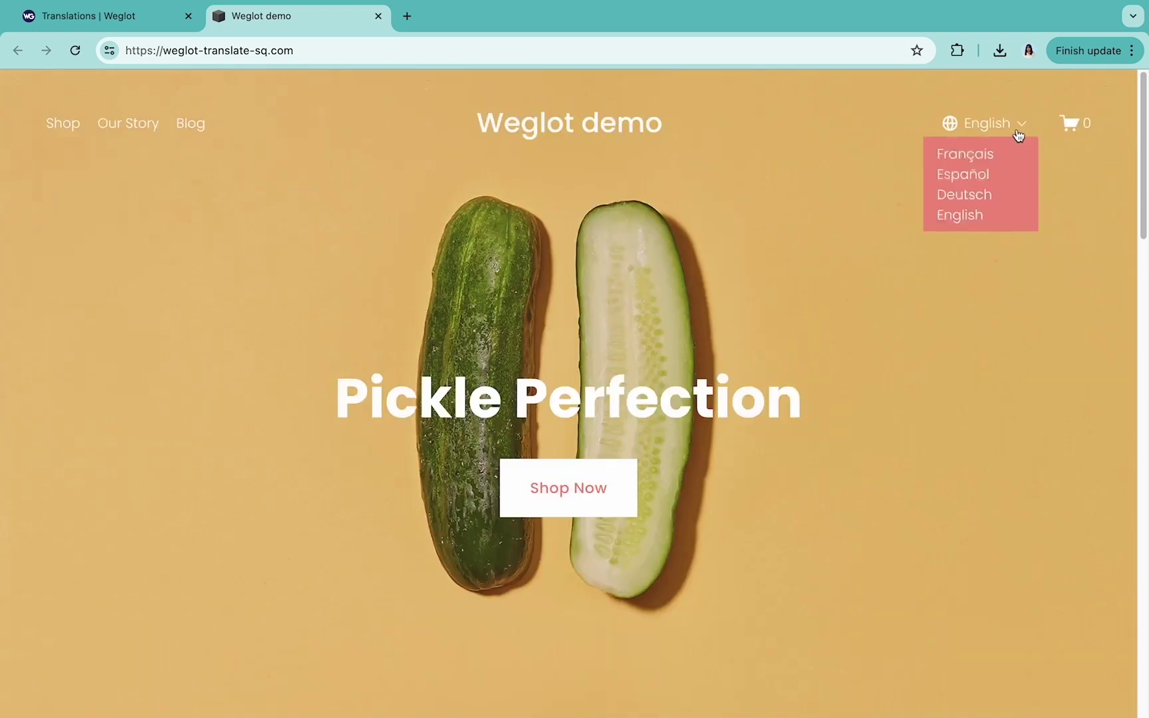
left_click(986, 155)
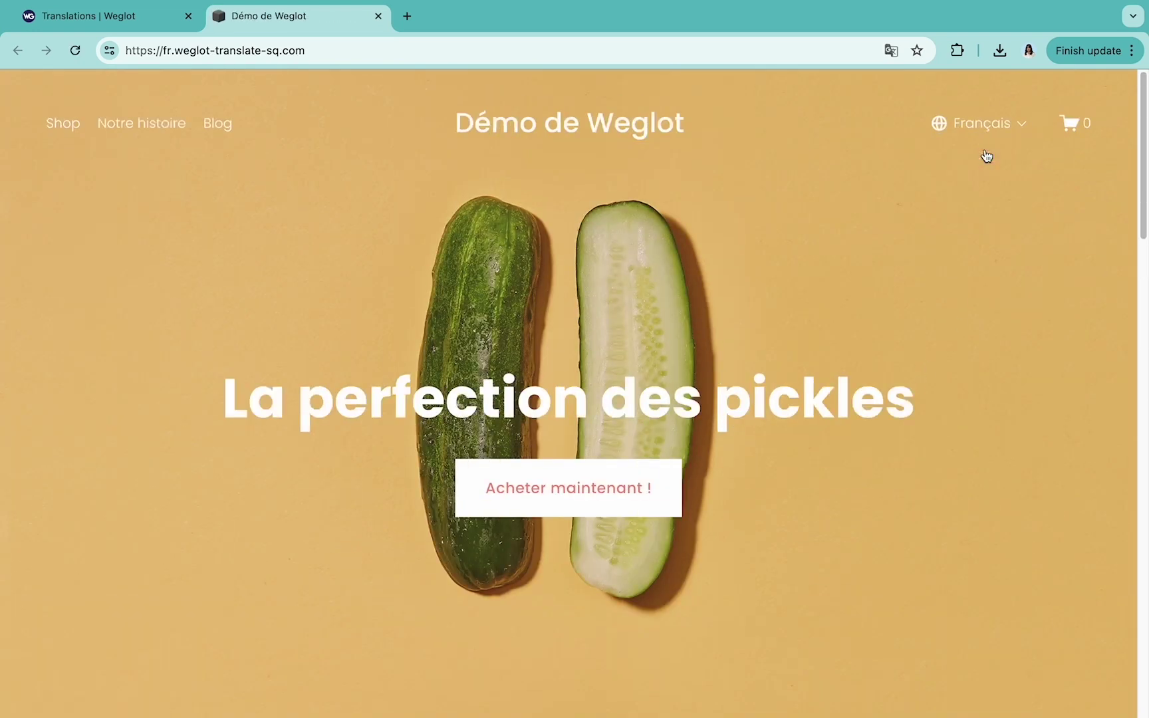
Step: Review the English-to-French translations of the demo store's homepage in Weglot and return to the languages list
left_click(144, 28)
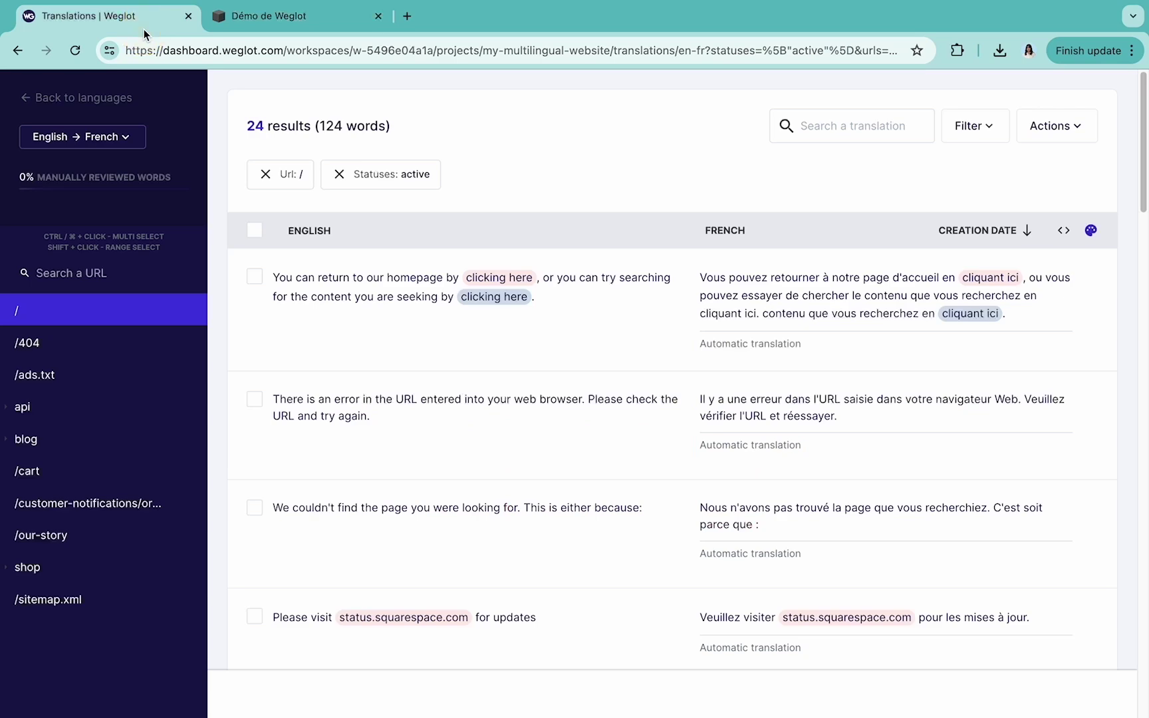
scroll(661, 359, "down", 5)
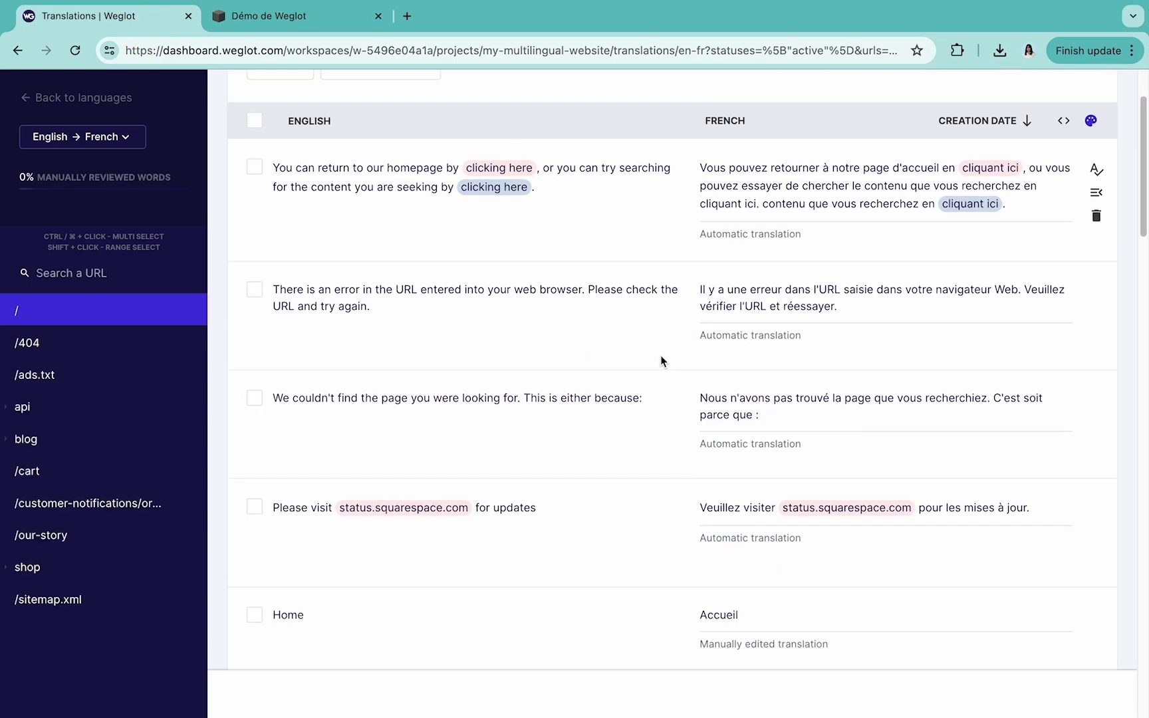
scroll(660, 361, "down", 5)
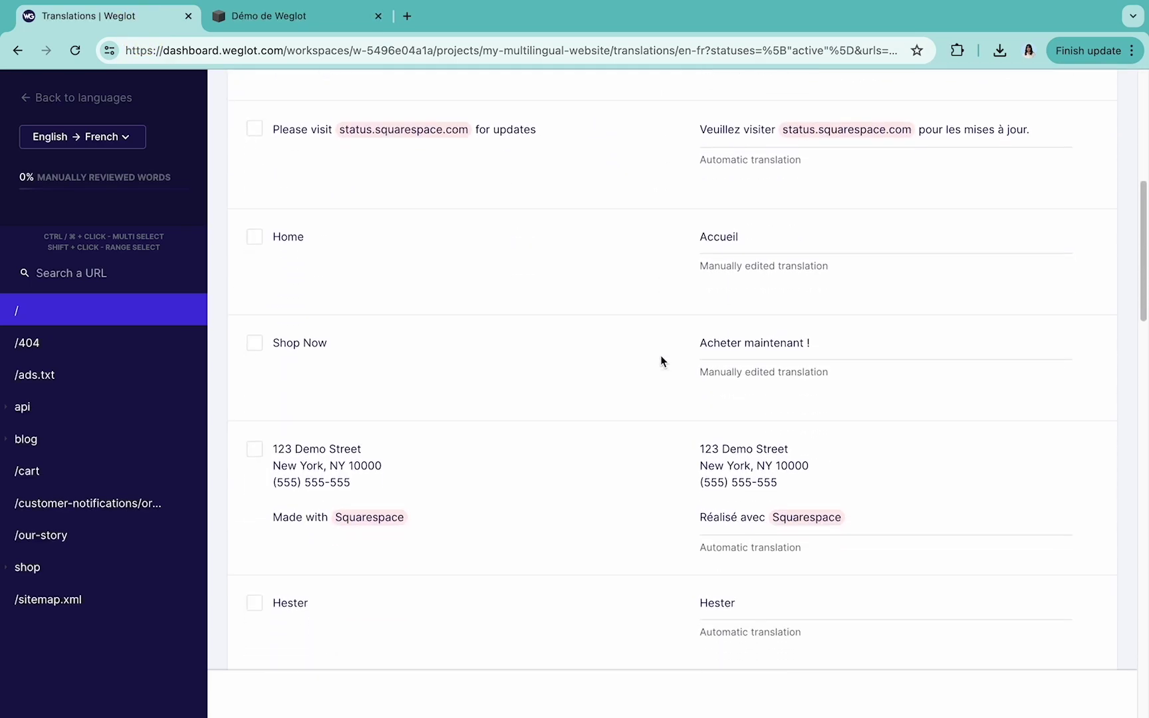
scroll(660, 357, "down", 1)
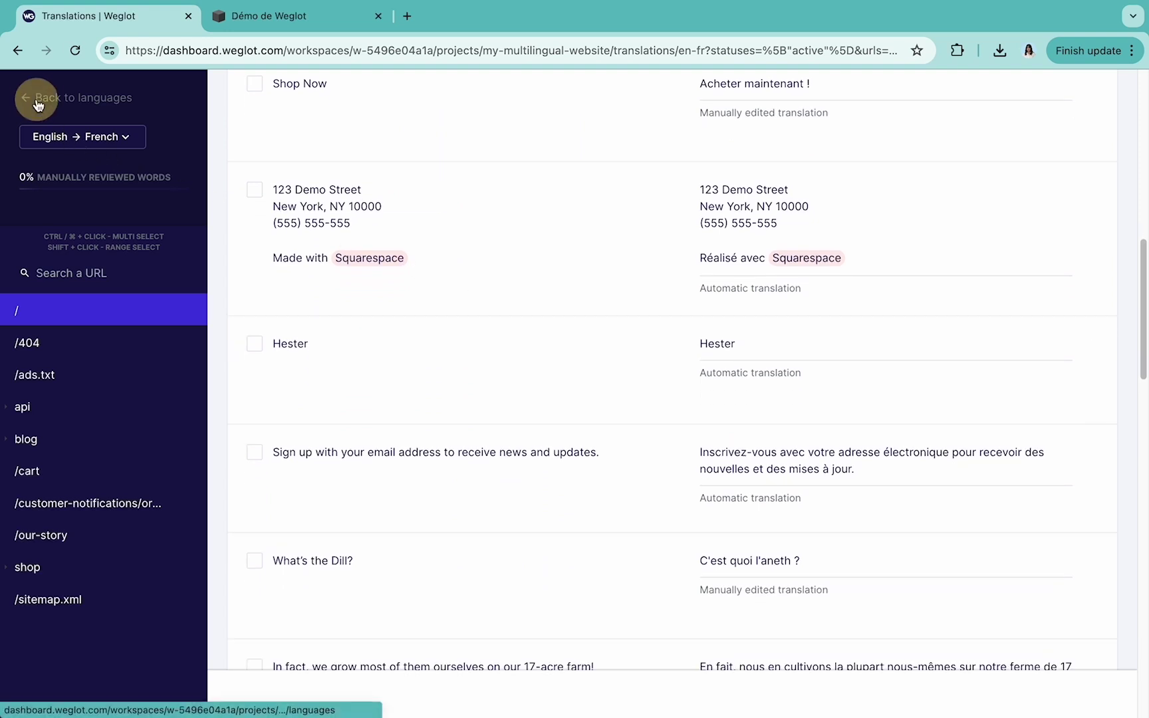
left_click(38, 100)
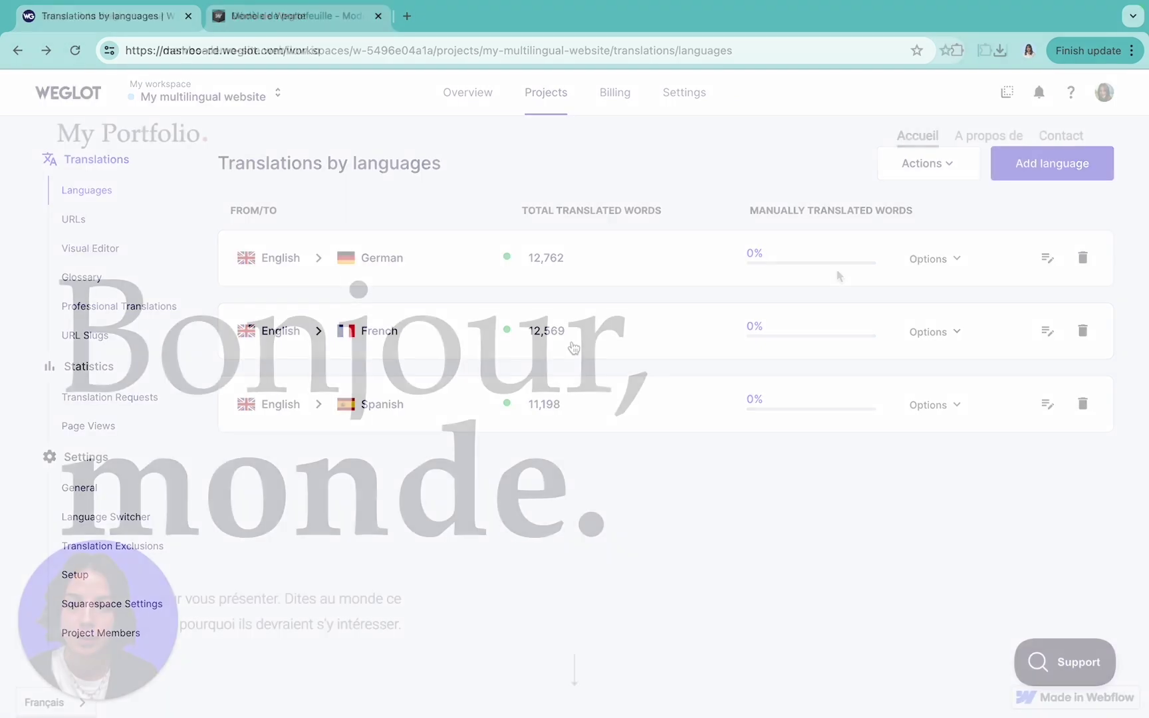
Step: Open the Webflow demo project's translations after the finished setup and scan the website for missing URLs
left_click(115, 20)
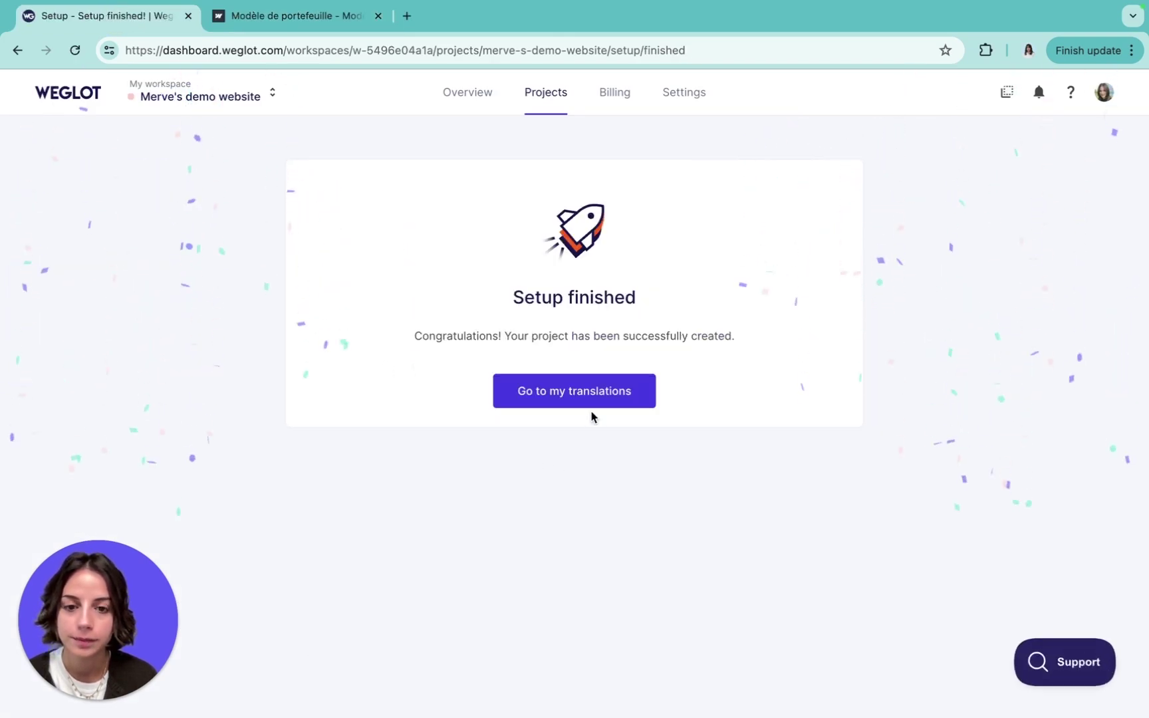
left_click(588, 395)
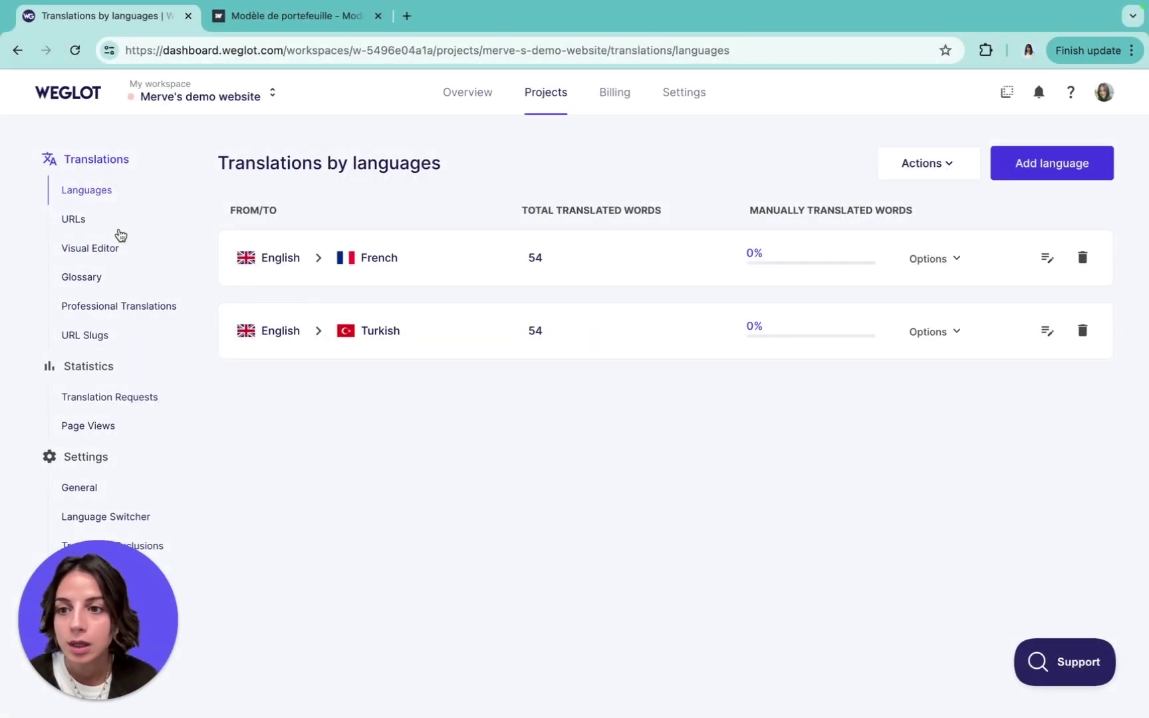
left_click(74, 220)
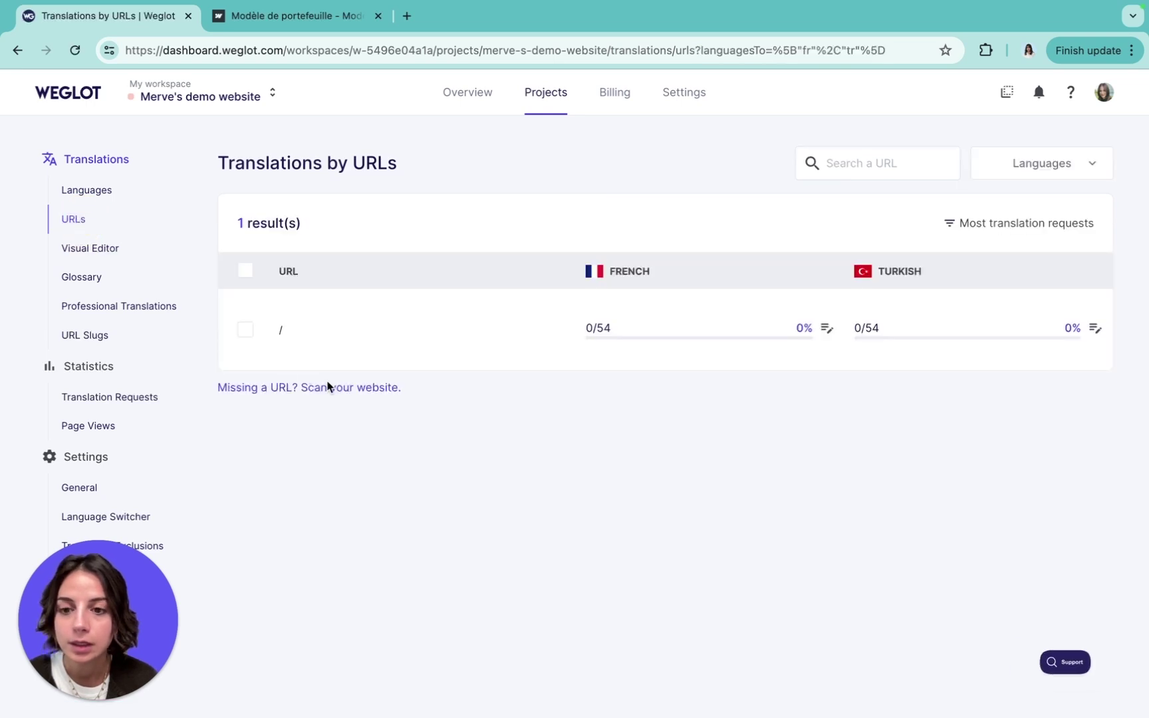
left_click(336, 388)
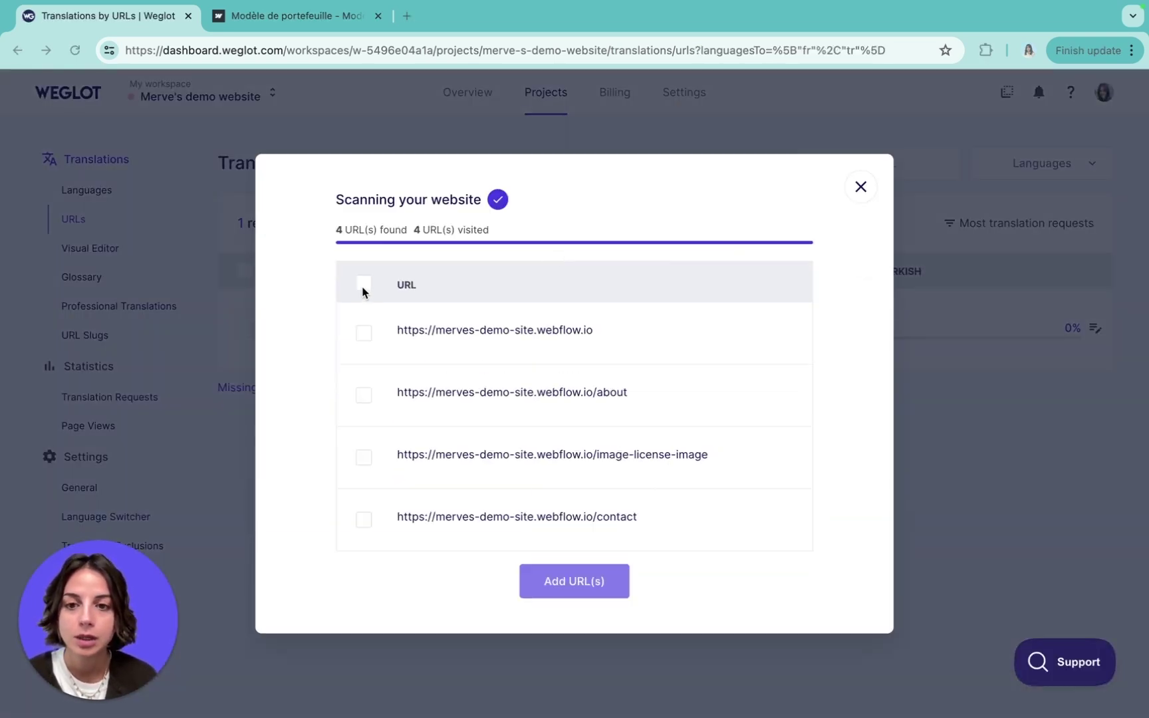
Step: Select all the scanned URLs, including the about, image-license-image and contact pages, and add them to the project
left_click(364, 331)
left_click(363, 404)
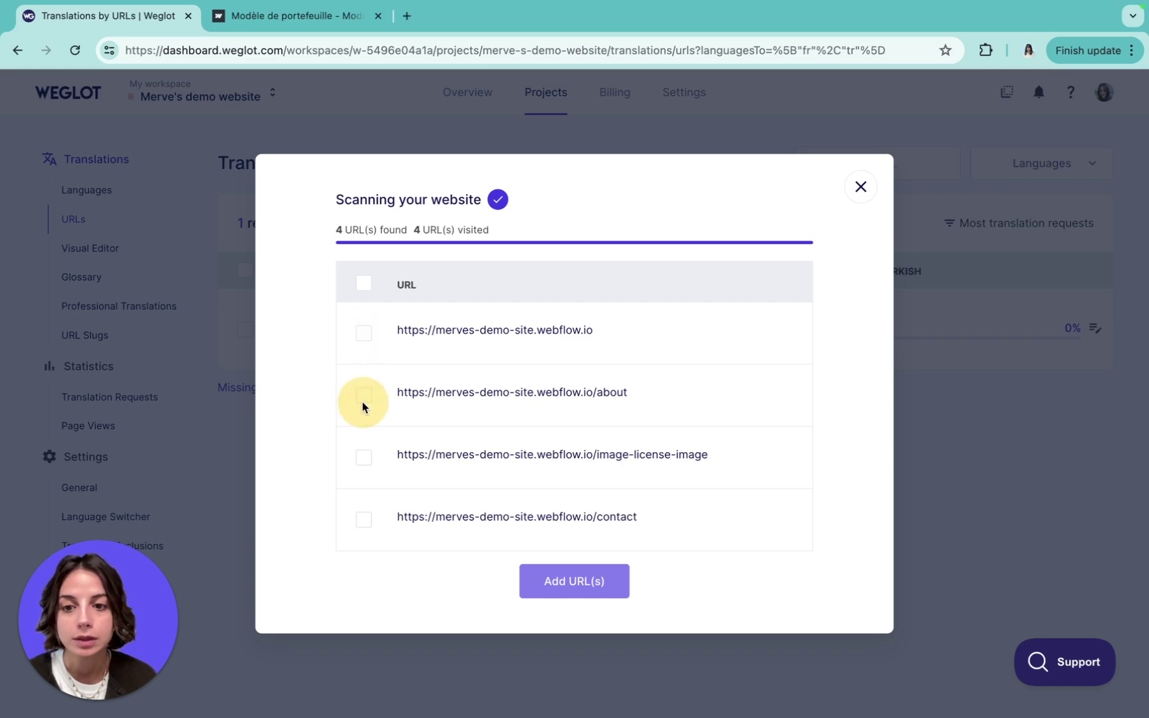
left_click(363, 399)
left_click(363, 331)
left_click(362, 284)
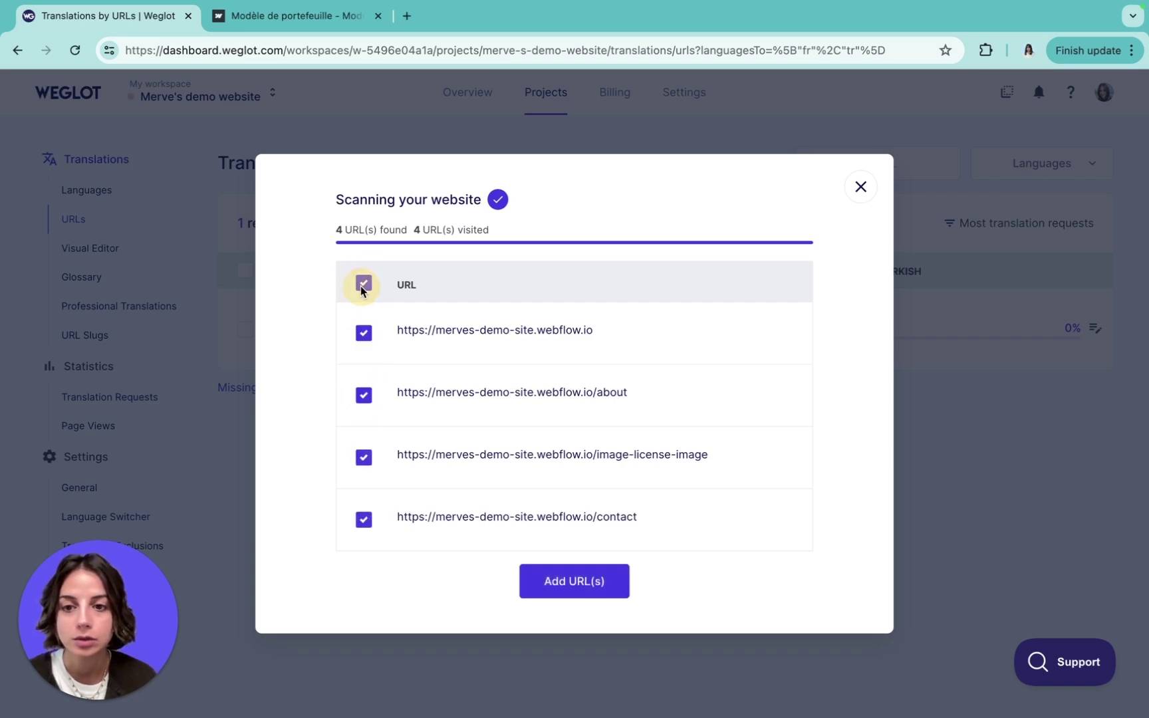
left_click(585, 580)
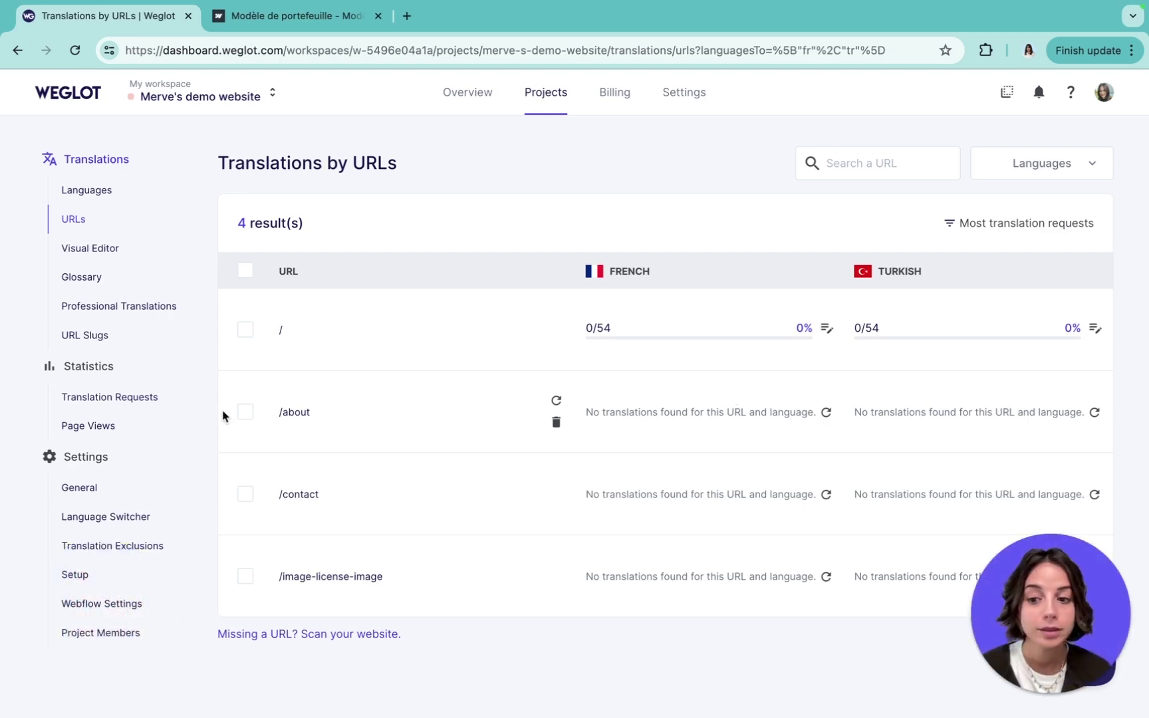
Step: Fill in a translation exclusion rule for URLs that start with /blog and choose the language it applies to
left_click(114, 546)
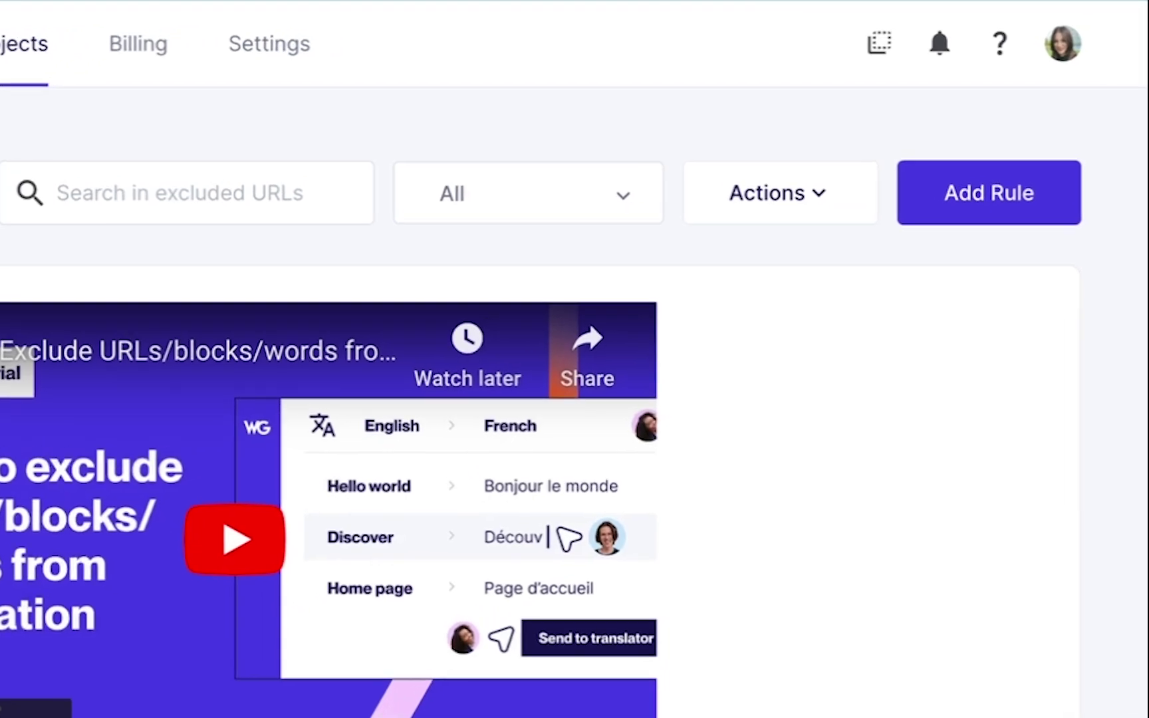
left_click(974, 211)
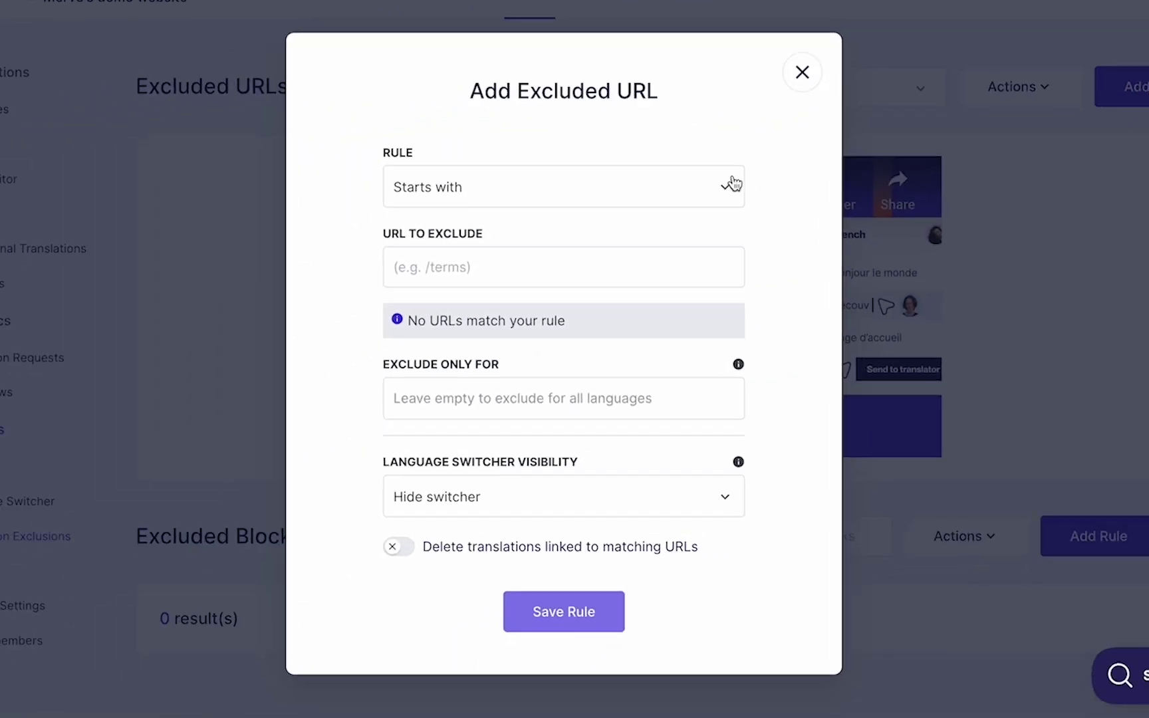
left_click(702, 189)
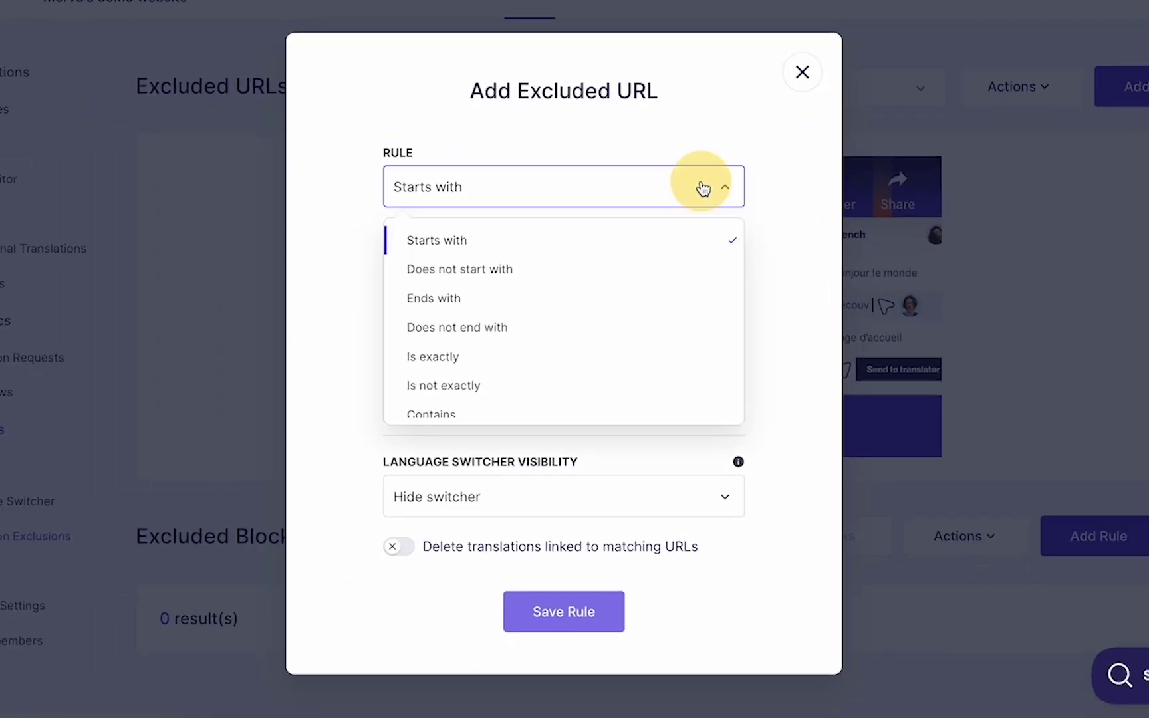
left_click(568, 242)
left_click(505, 262)
type("/blog")
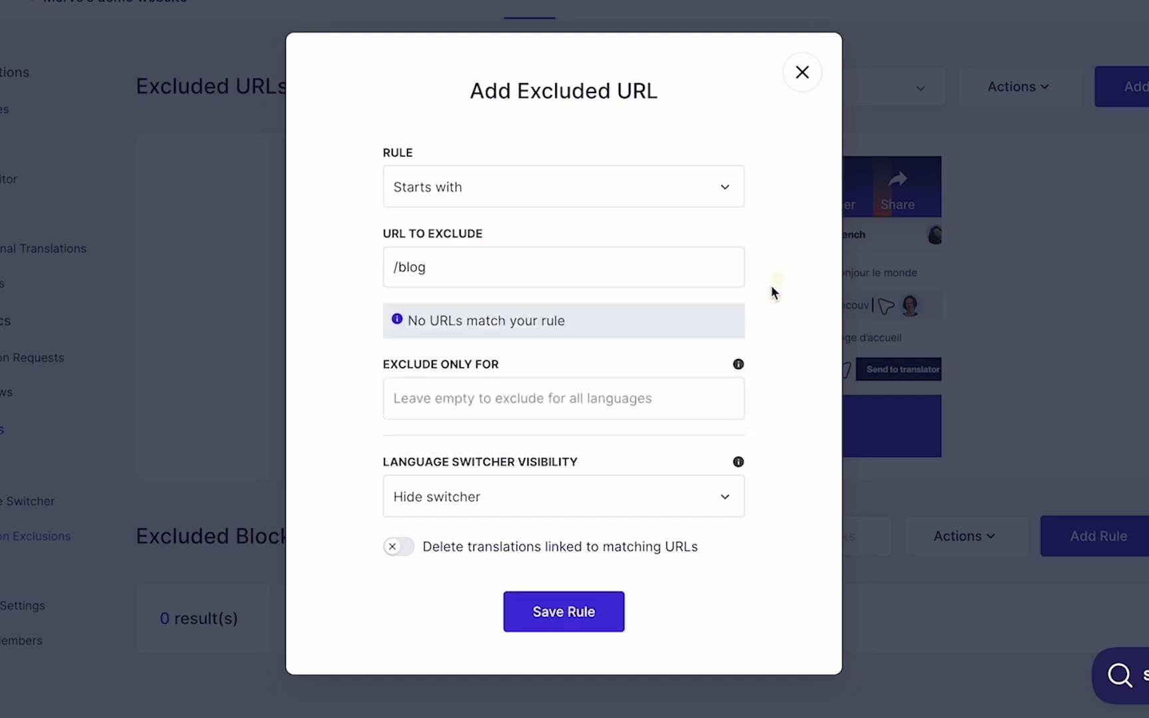
left_click(493, 401)
left_click(465, 461)
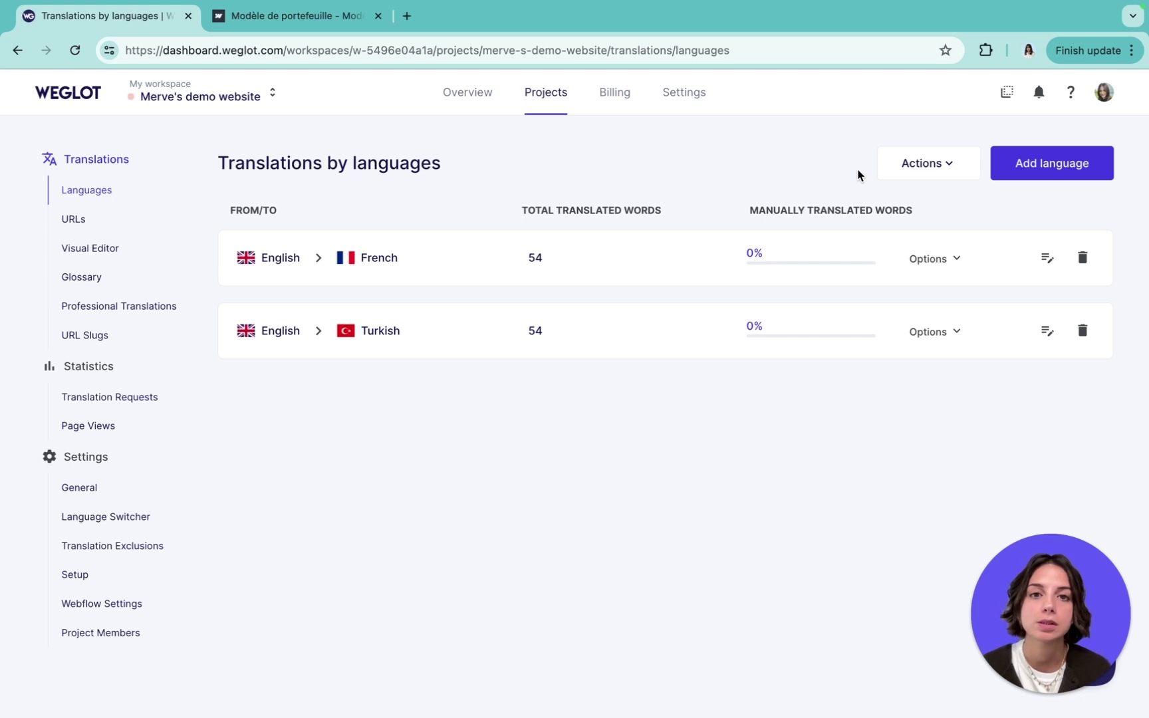
Step: Check the English-to-French options for public visibility, automatic translations and tone
left_click(937, 261)
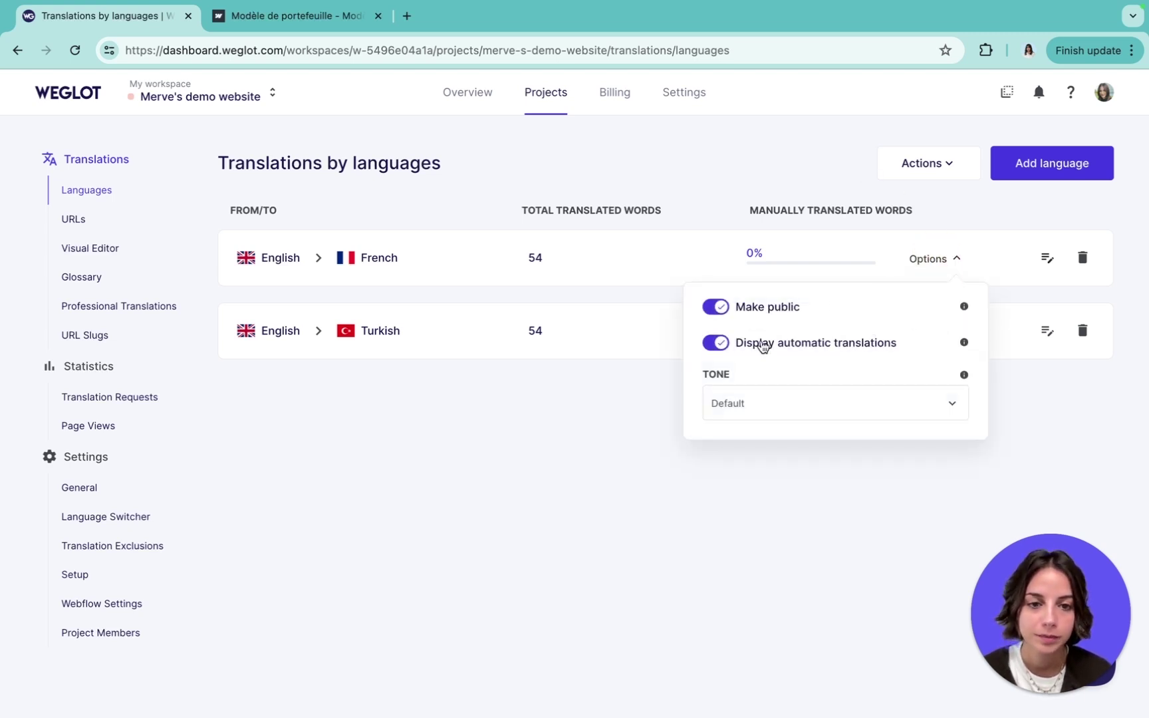
left_click(949, 259)
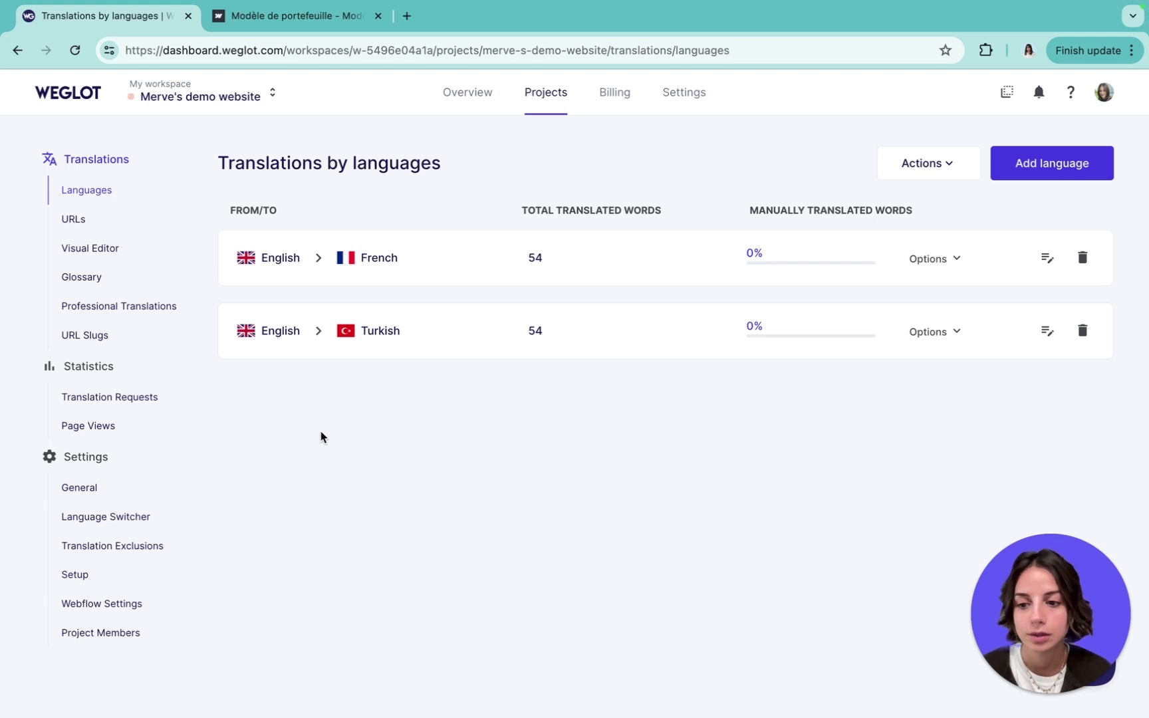
Step: Add a glossary rule that never translates "Weglot" for French and Turkish, and save it
left_click(83, 277)
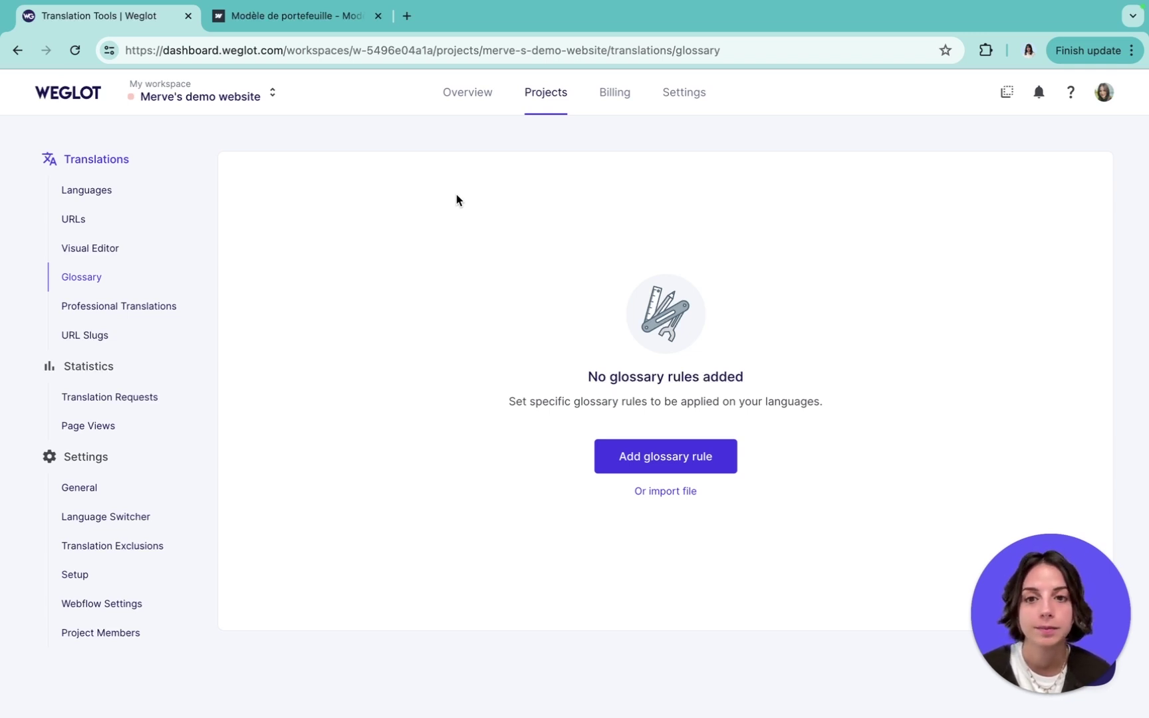
left_click(684, 452)
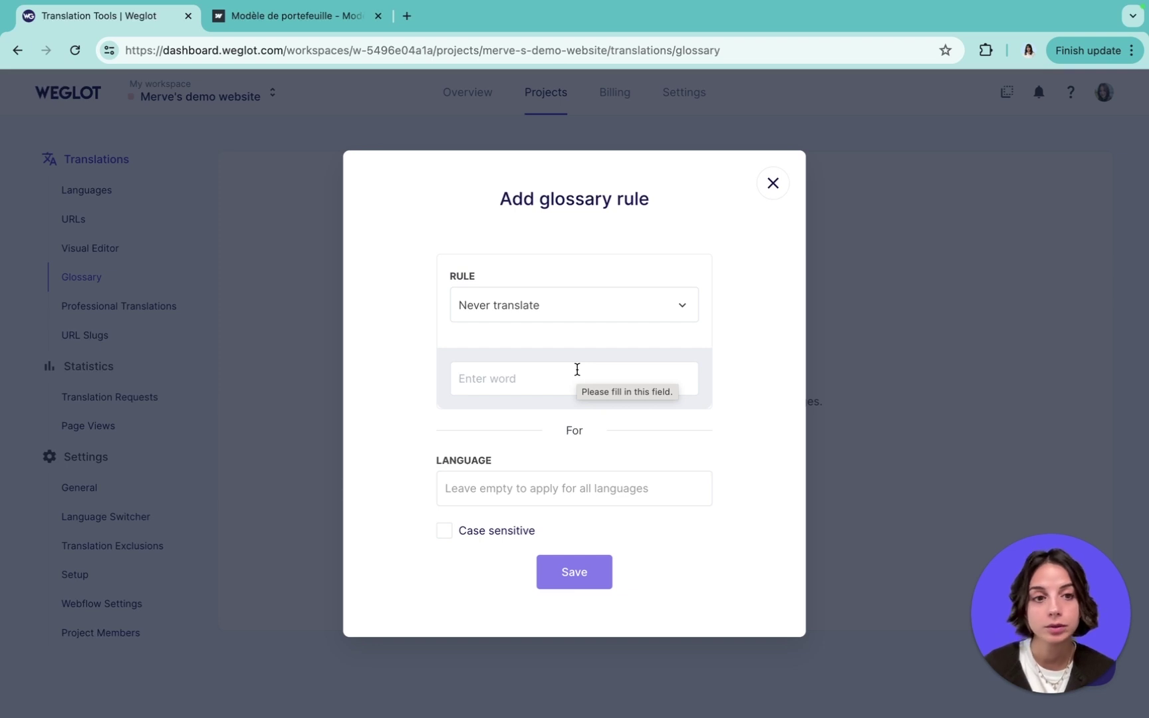
left_click(575, 370)
type("Weglot")
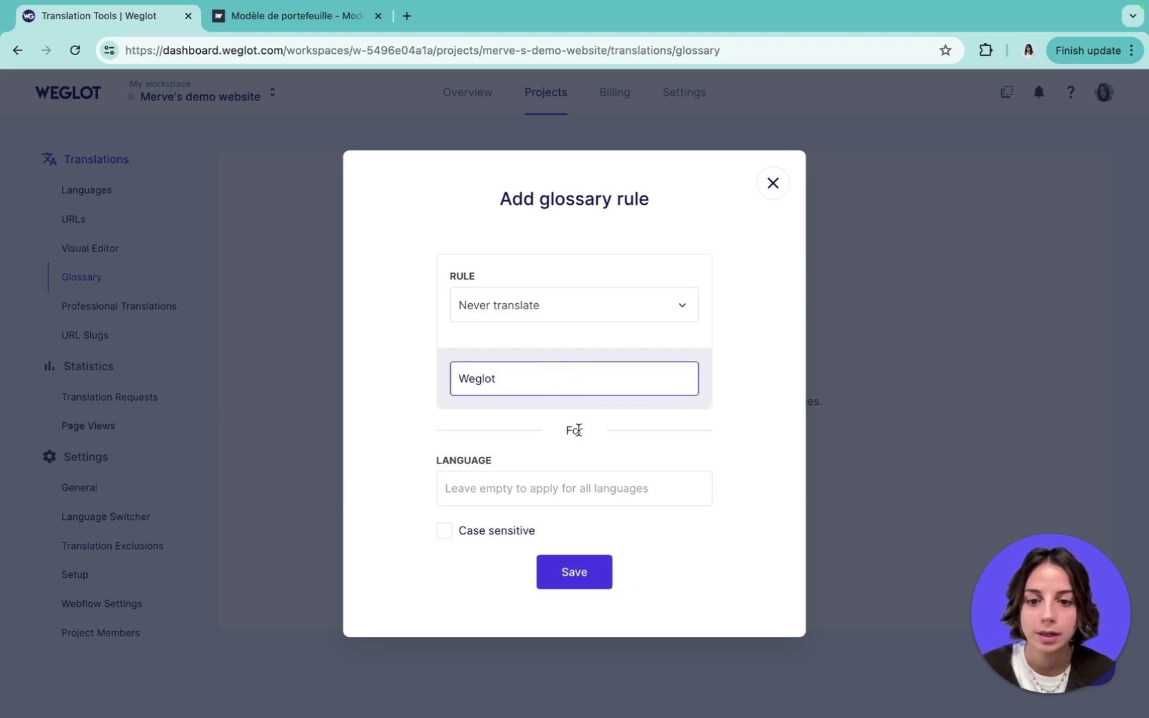
left_click(546, 487)
left_click(490, 543)
left_click(508, 488)
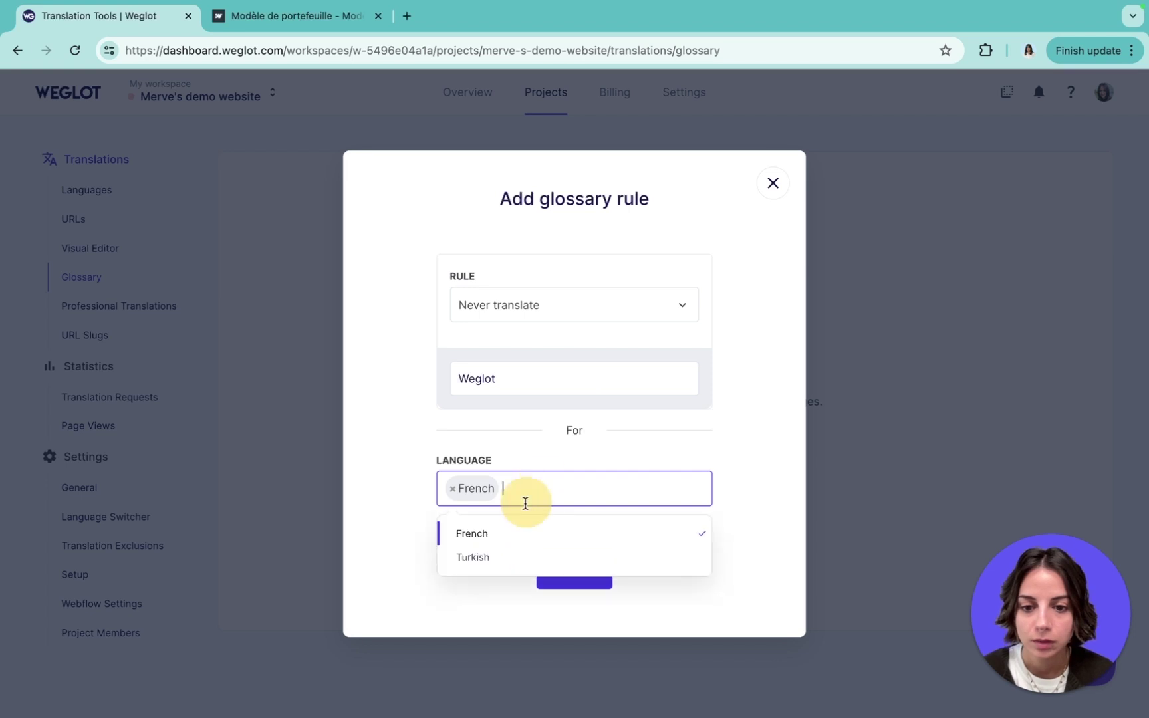
left_click(490, 556)
left_click(567, 572)
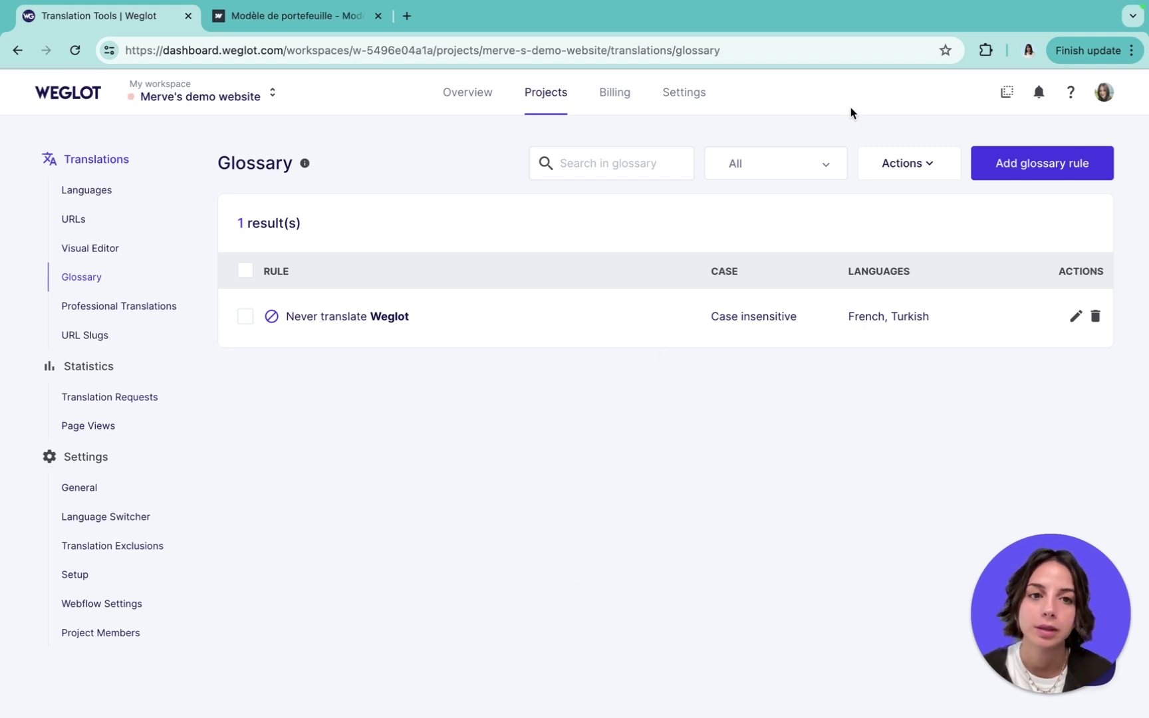
Step: Add a glossary rule that always translates "Shop" to "Boutique" for French, and save it
left_click(1027, 173)
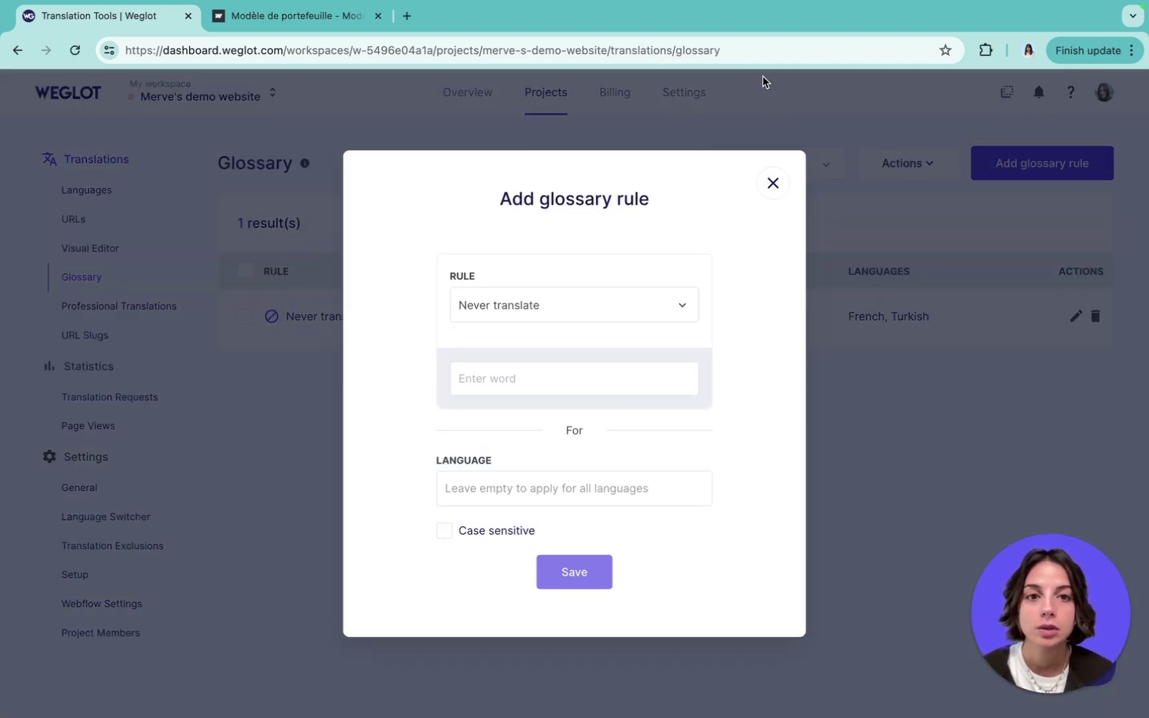
left_click(535, 308)
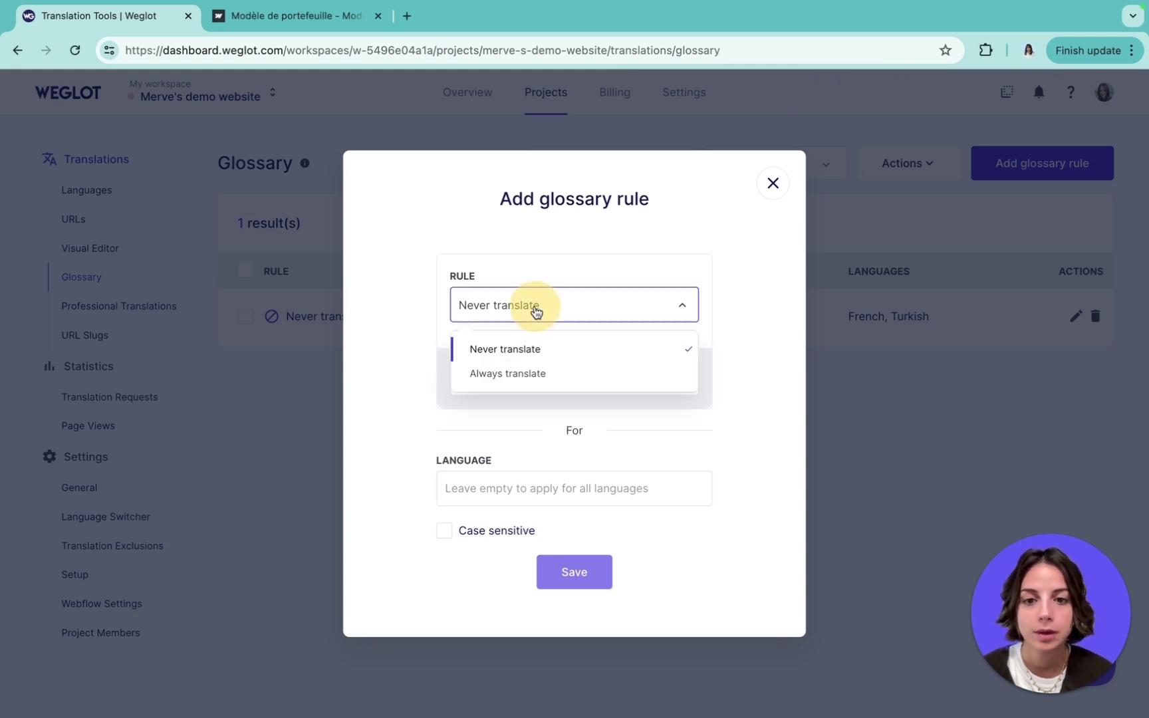
left_click(520, 373)
left_click(512, 344)
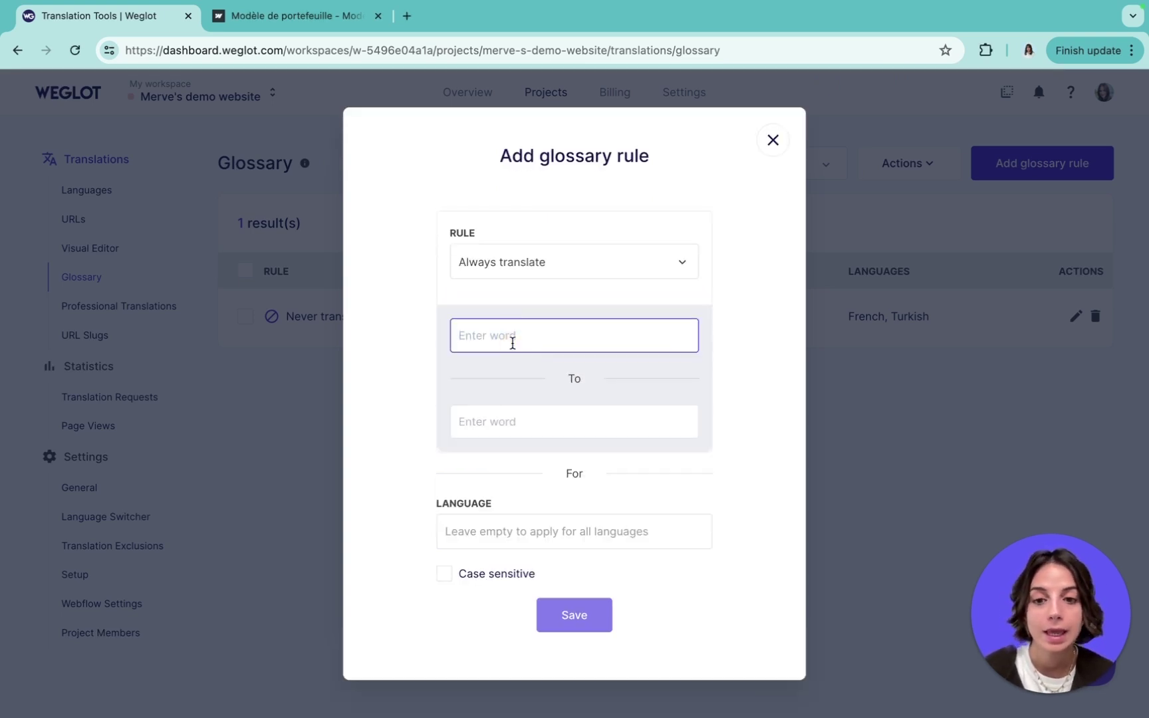
type("Shop")
left_click(520, 414)
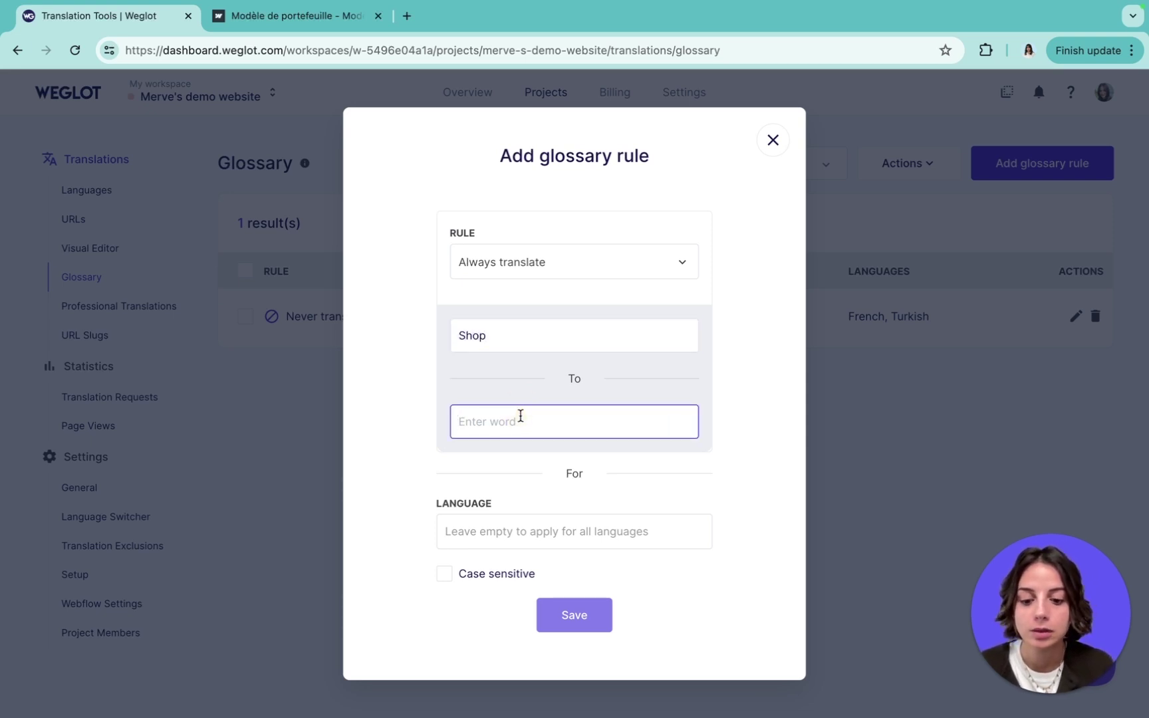
type("Boutique")
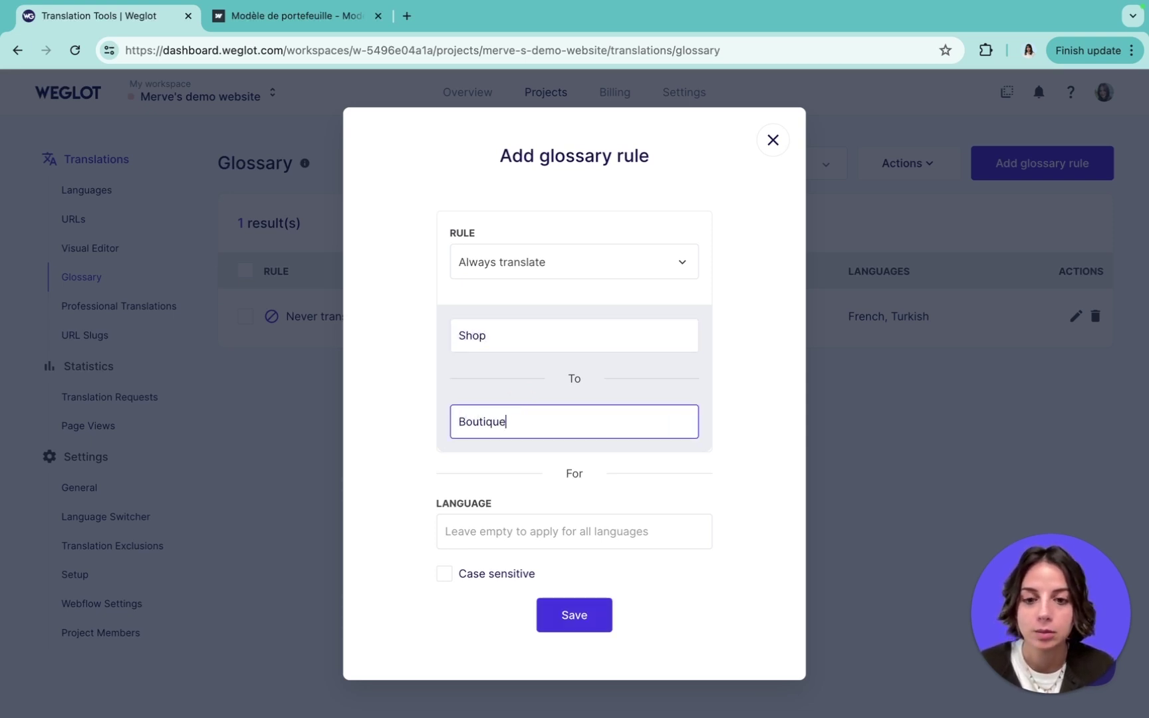
left_click(506, 531)
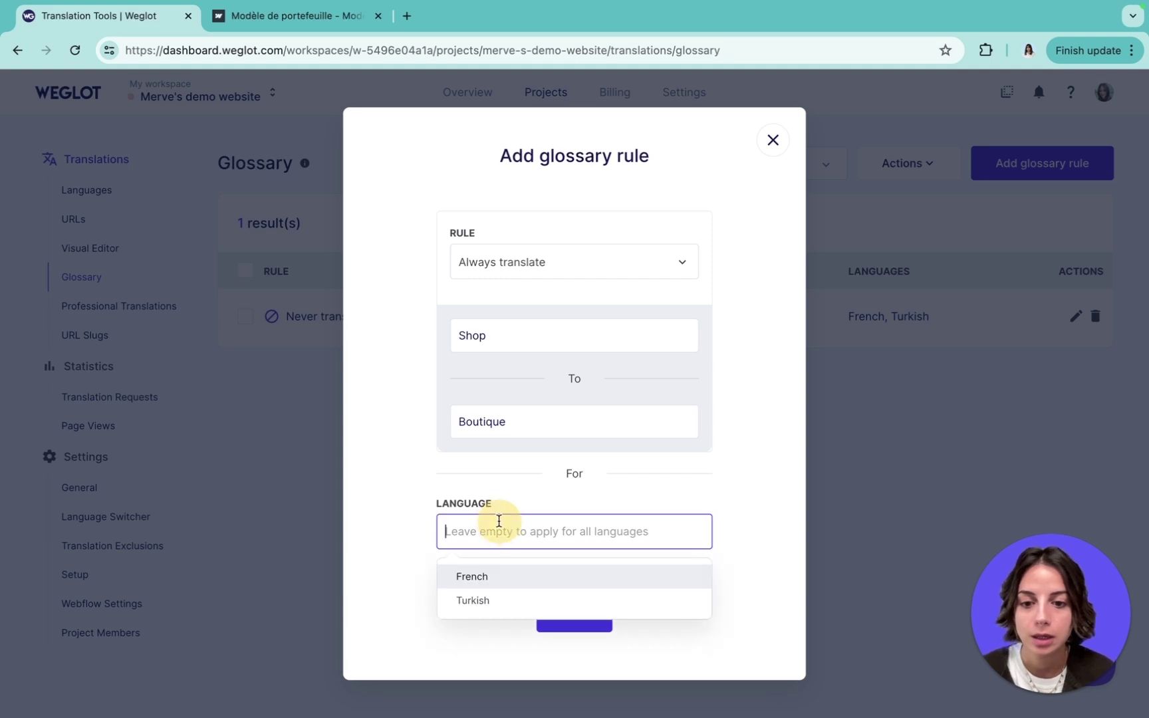
left_click(479, 578)
left_click(574, 609)
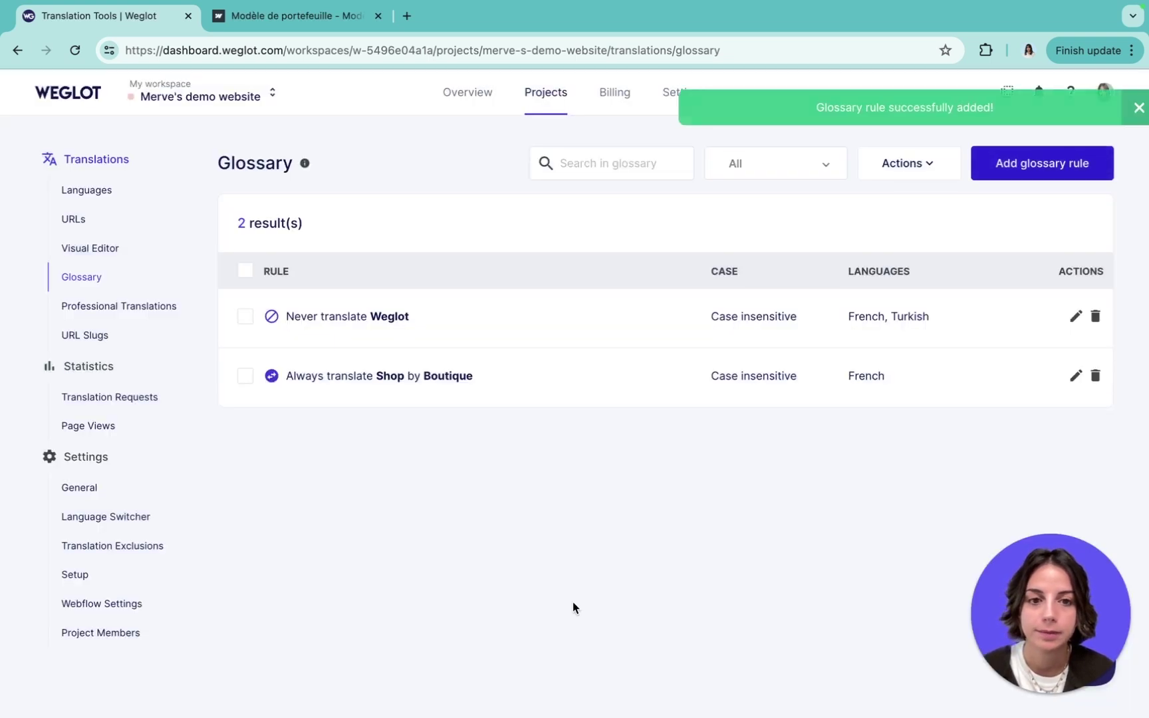
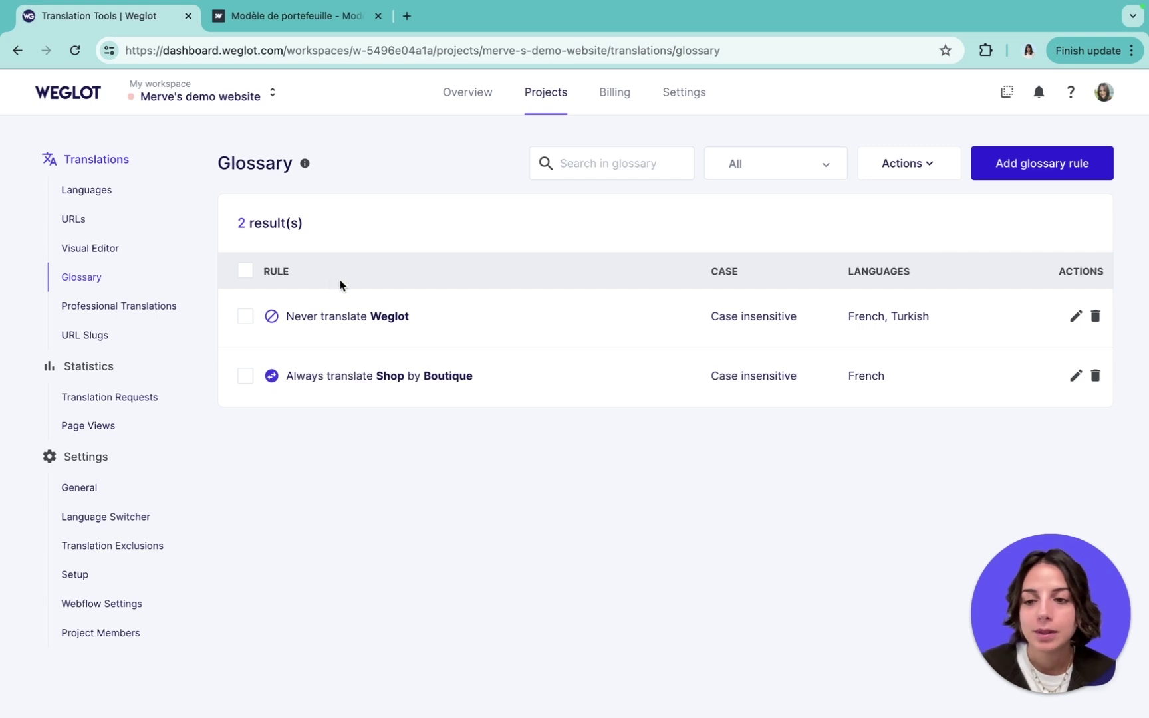
Step: In the Visual Editor, change the Turkish translation of the homepage heading word "world." to "dünya."
left_click(103, 251)
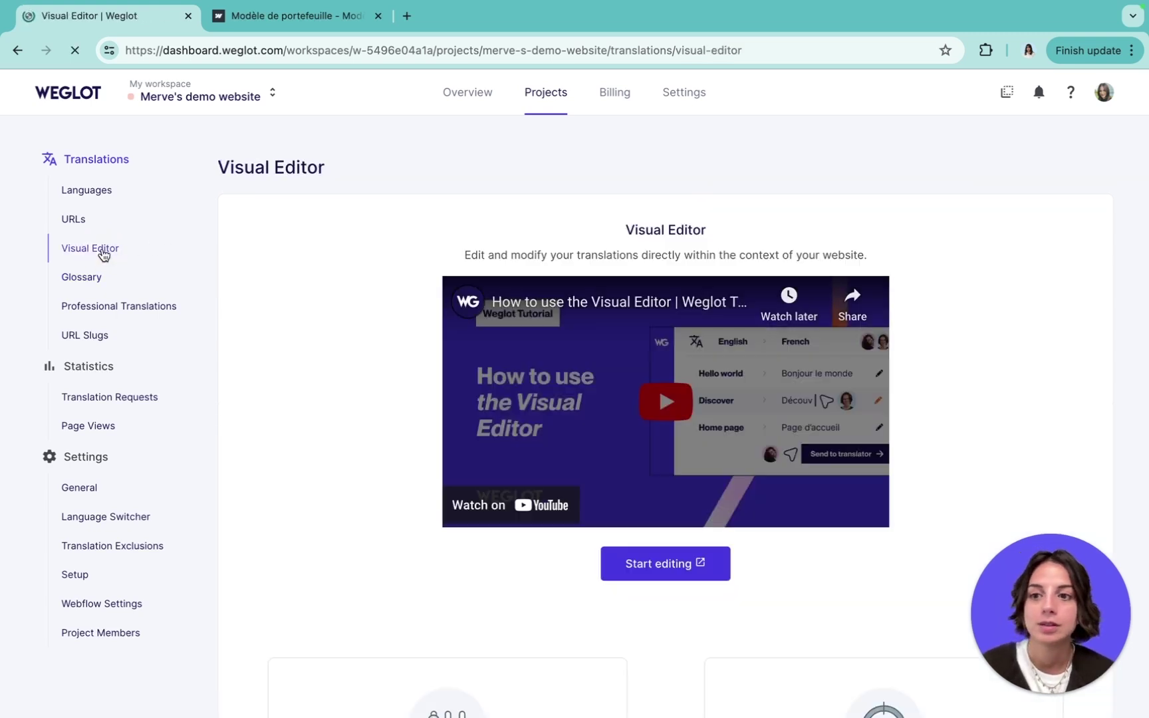
left_click(619, 562)
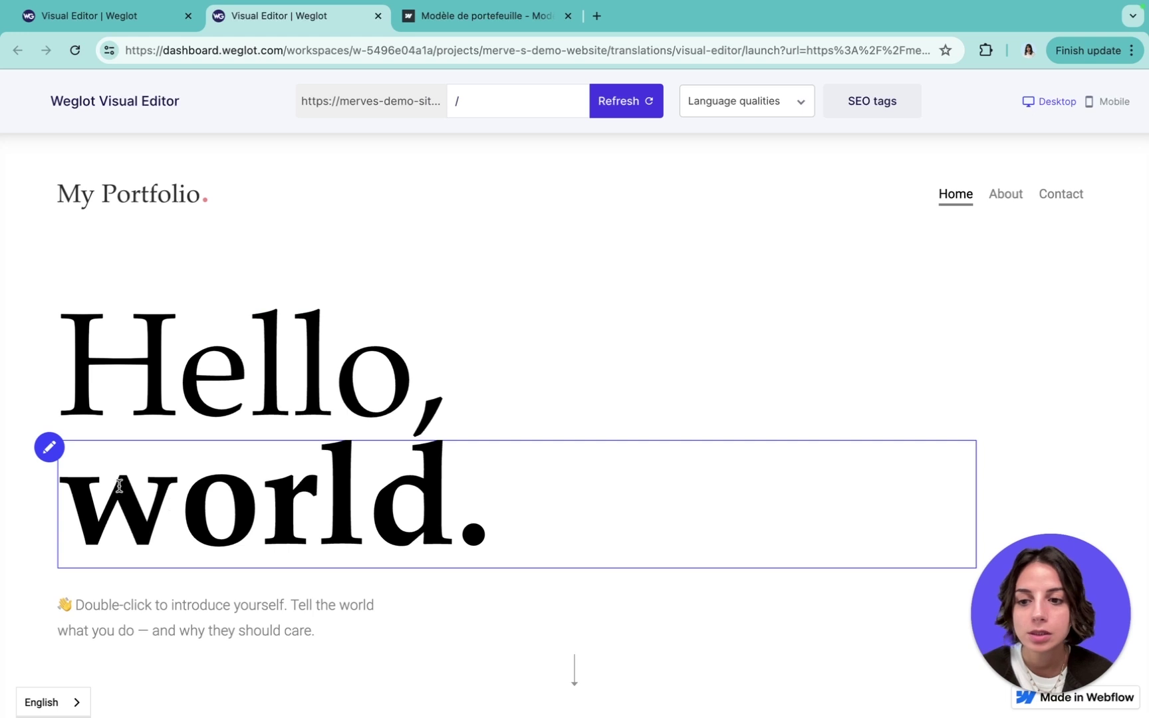
left_click(51, 452)
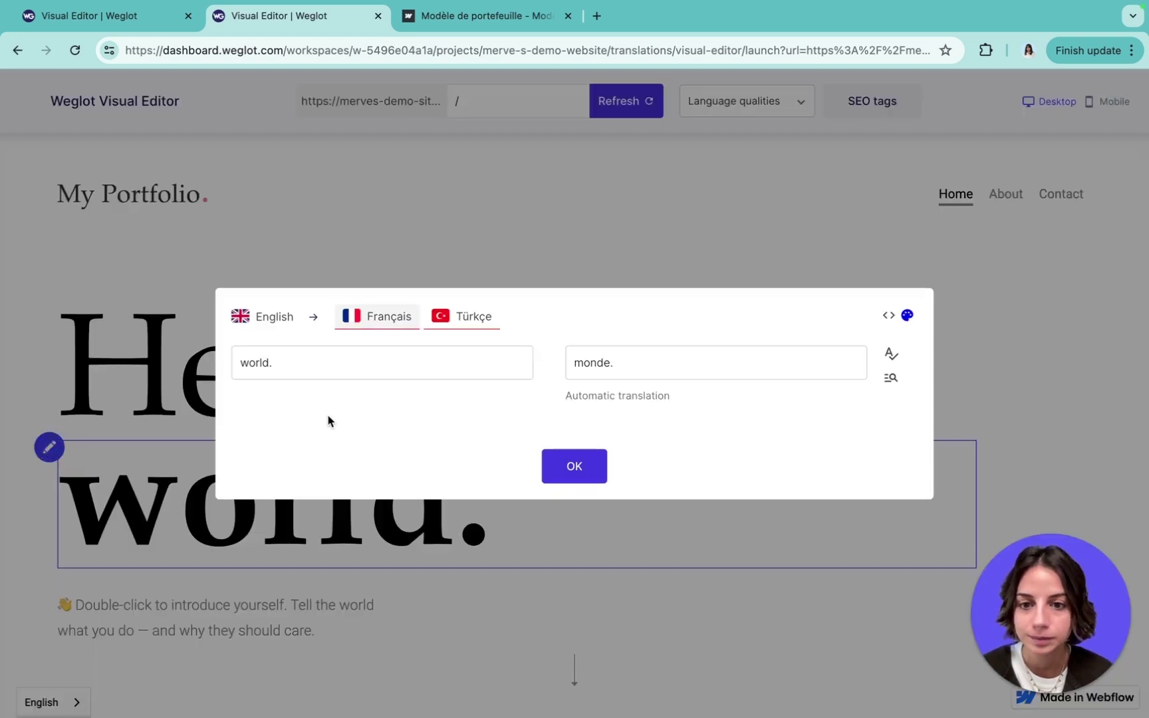
left_click(444, 318)
left_click(578, 360)
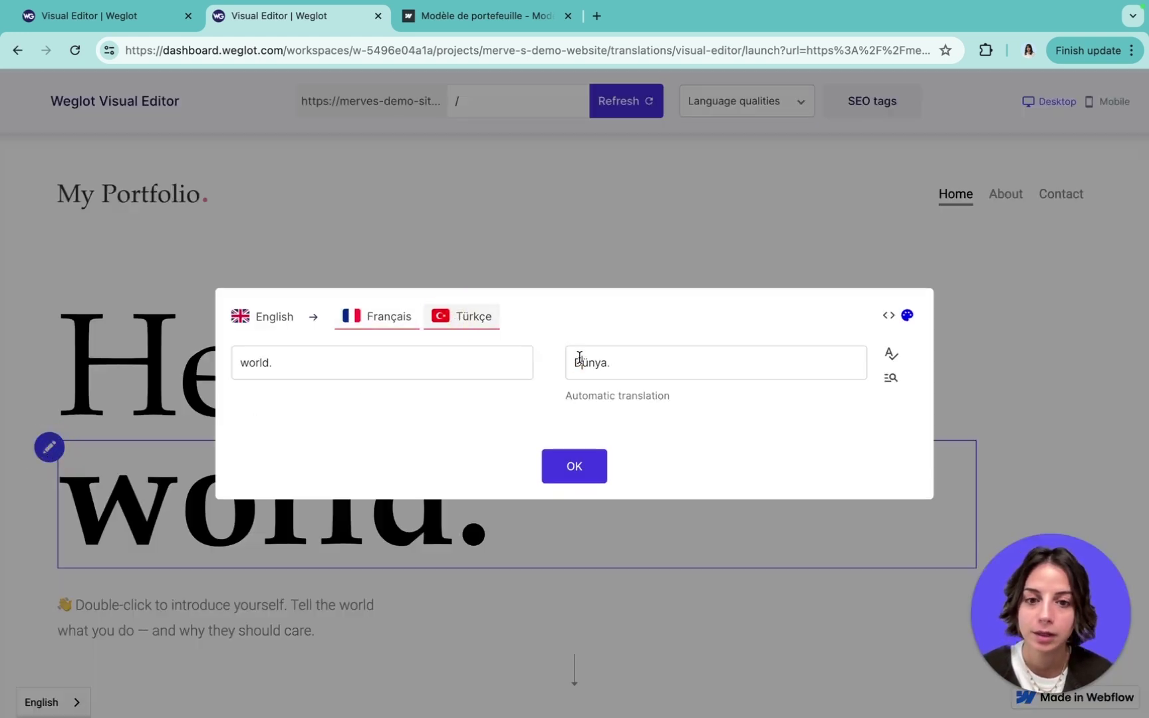
key("BackSpace")
type("d")
left_click(692, 428)
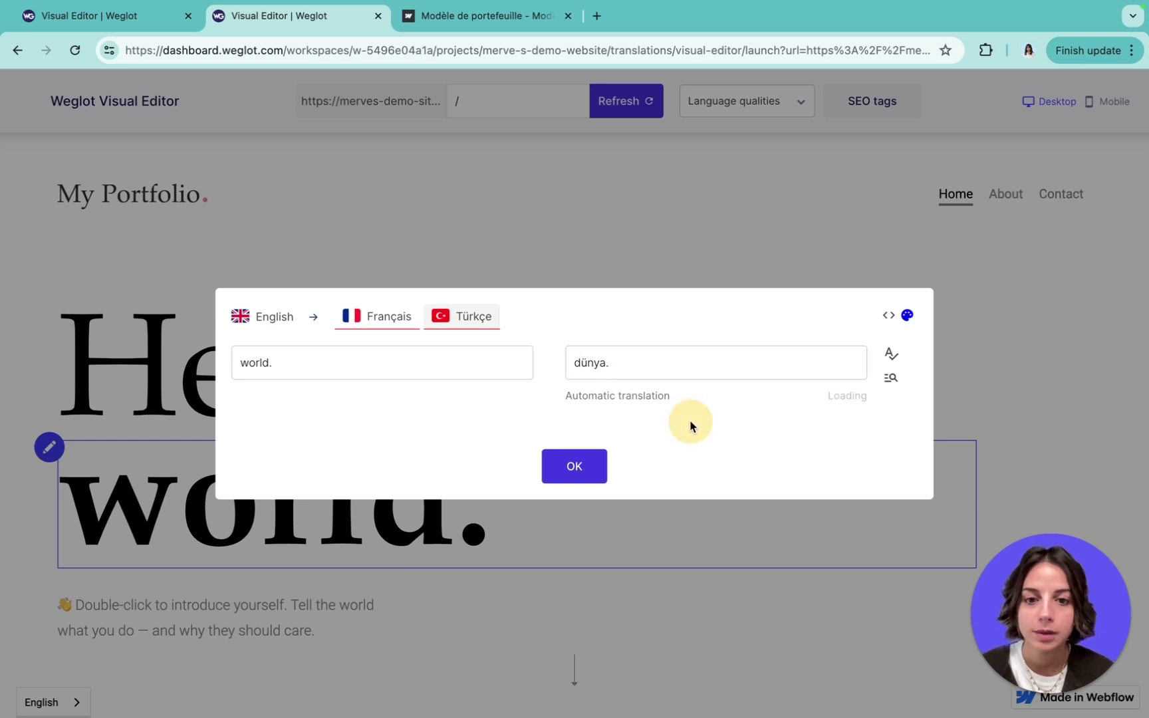
left_click(586, 469)
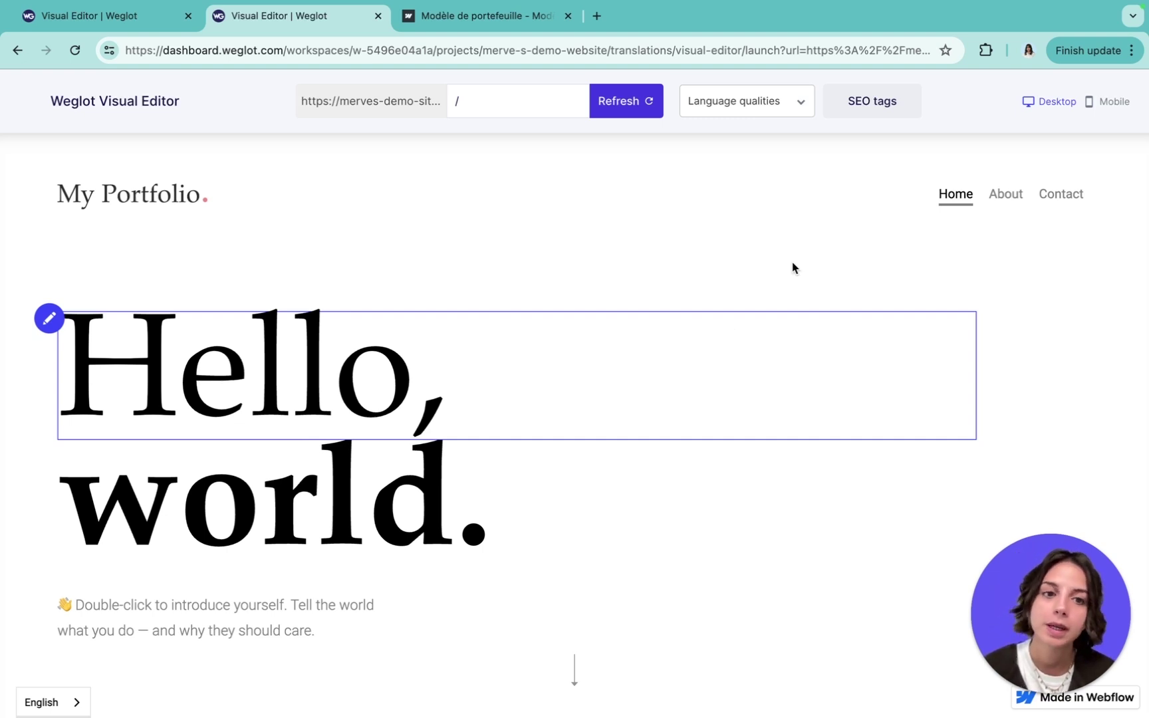
Step: In the English-to-Turkish translations list, insert "buraya" before "çift tıklayın" in the translation of the introduce-yourself sentence
left_click(126, 16)
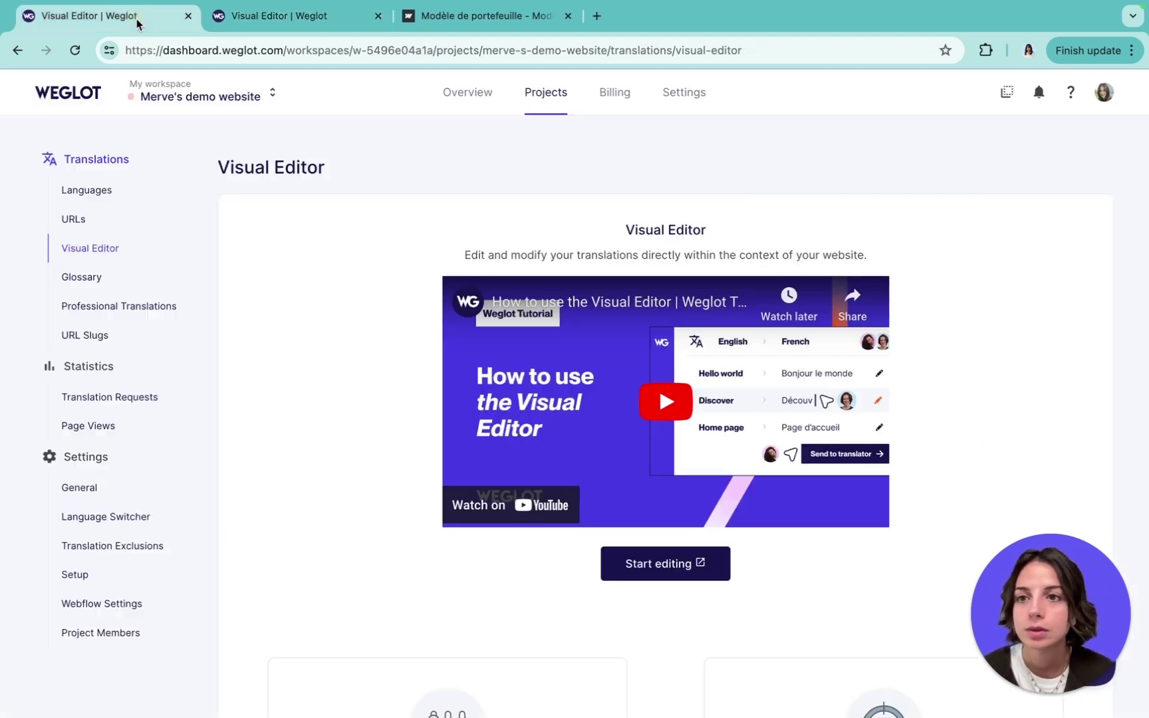
left_click(104, 191)
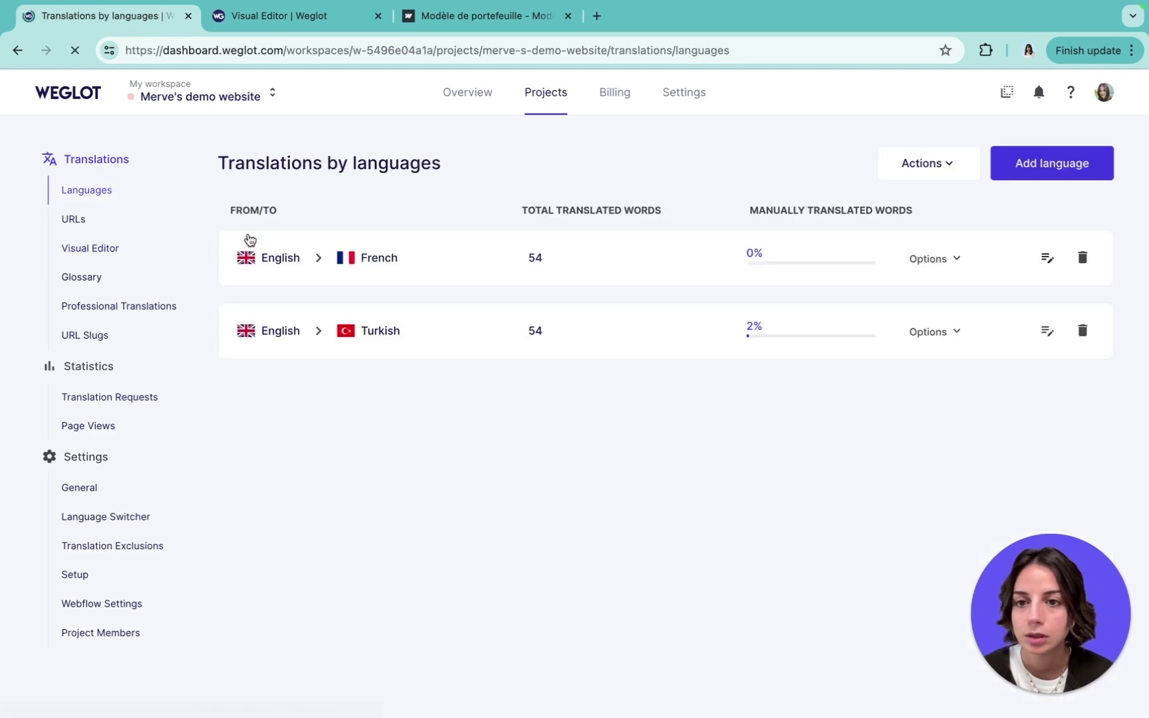
left_click(452, 329)
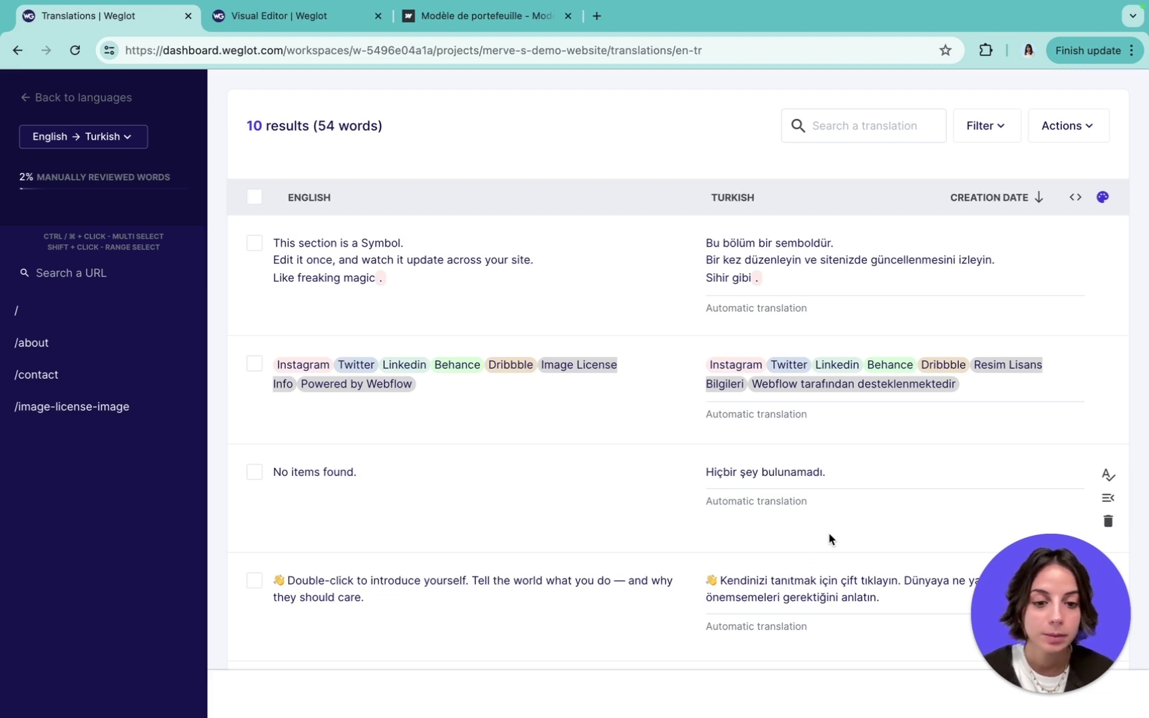
left_click(840, 580)
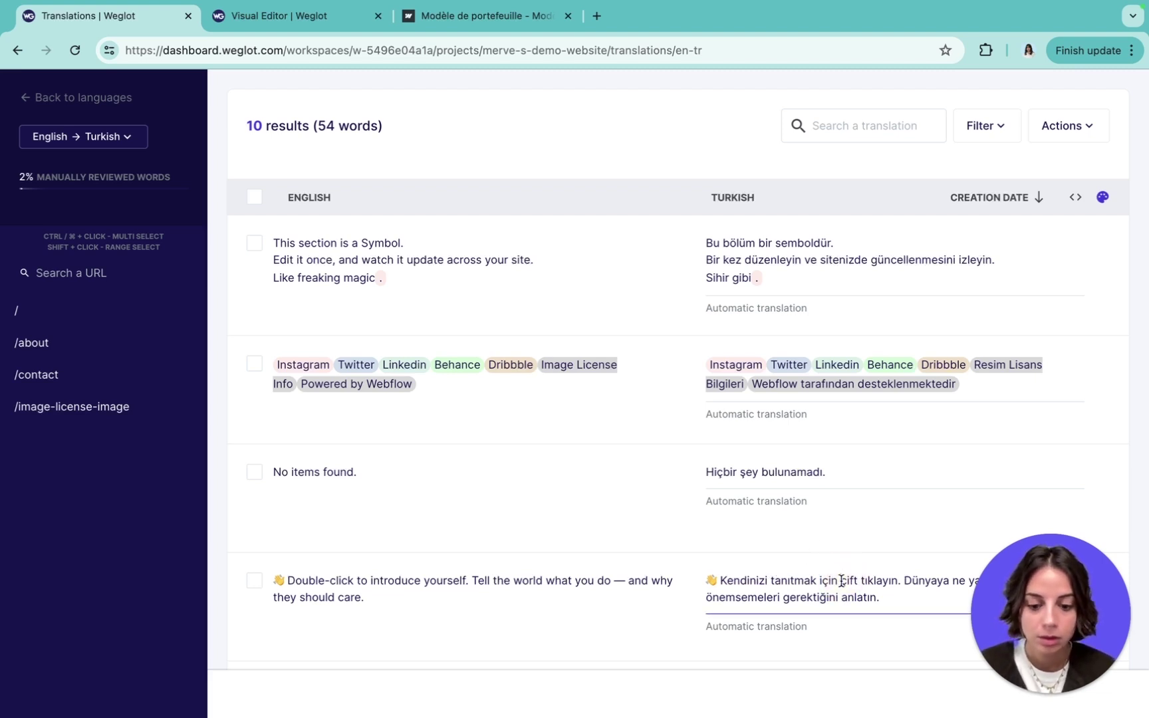
type("buraya")
left_click(881, 545)
Step: Mark the automatic Turkish translation of "Hello," as reviewed in the translations list
scroll(882, 546, "down", 3)
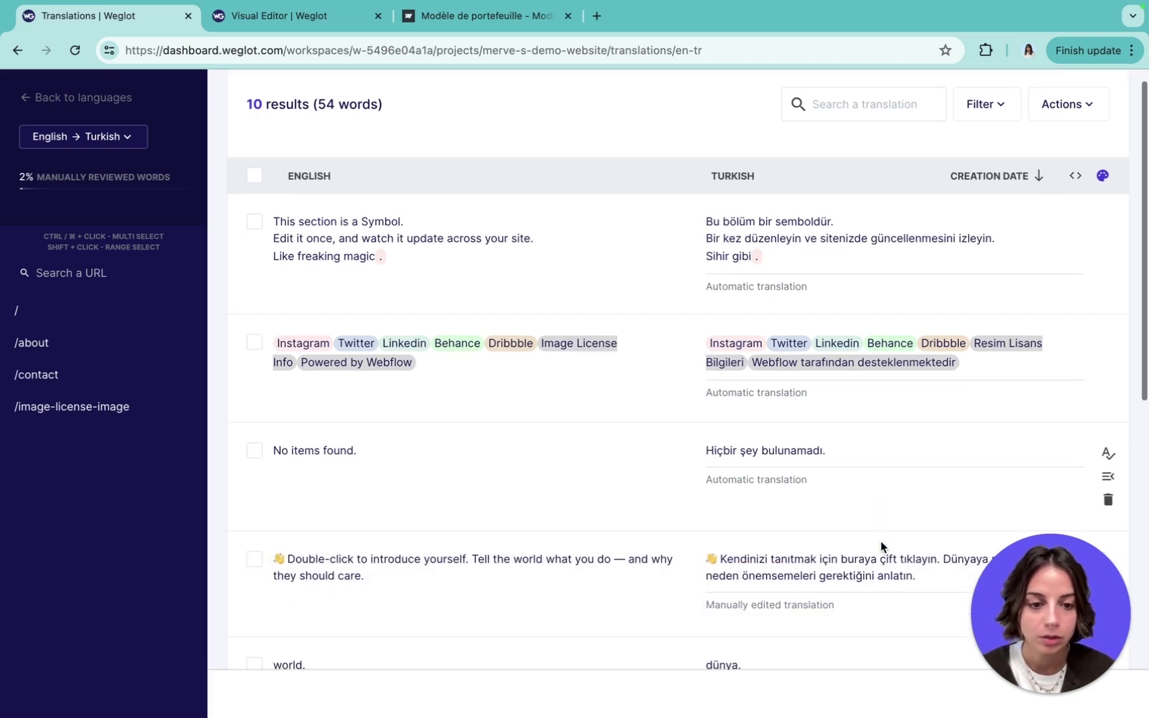
scroll(881, 547, "down", 1)
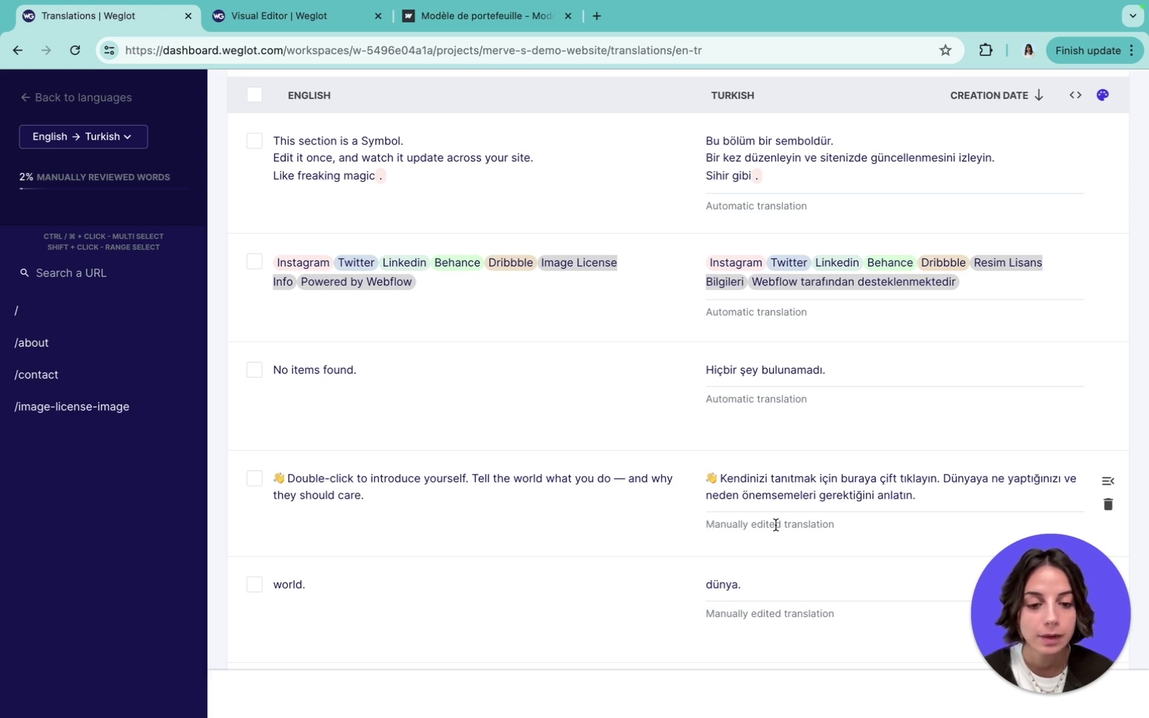
scroll(839, 535, "down", 1)
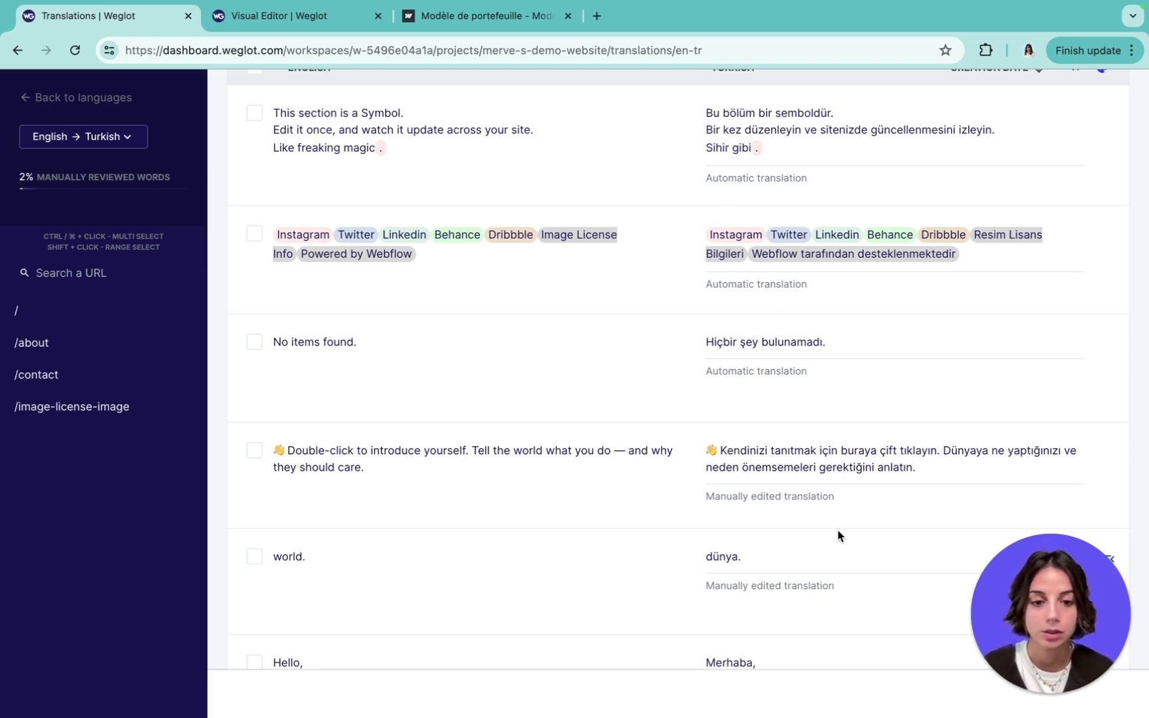
scroll(838, 535, "down", 5)
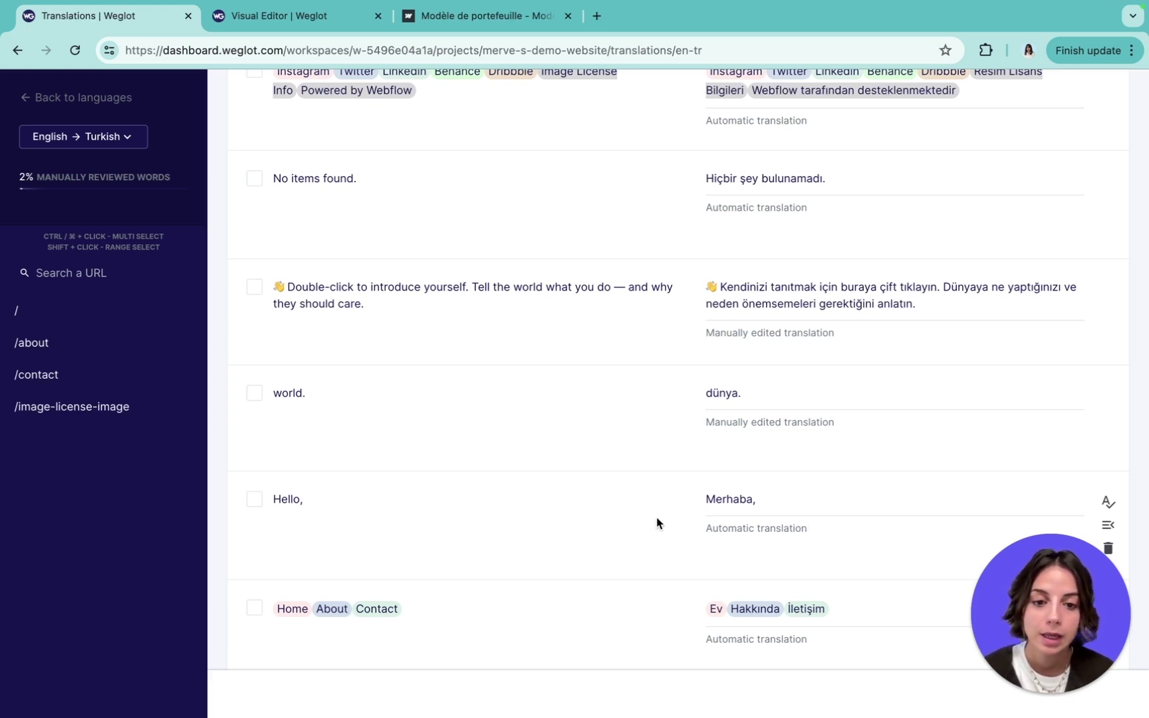
scroll(775, 510, "down", 1)
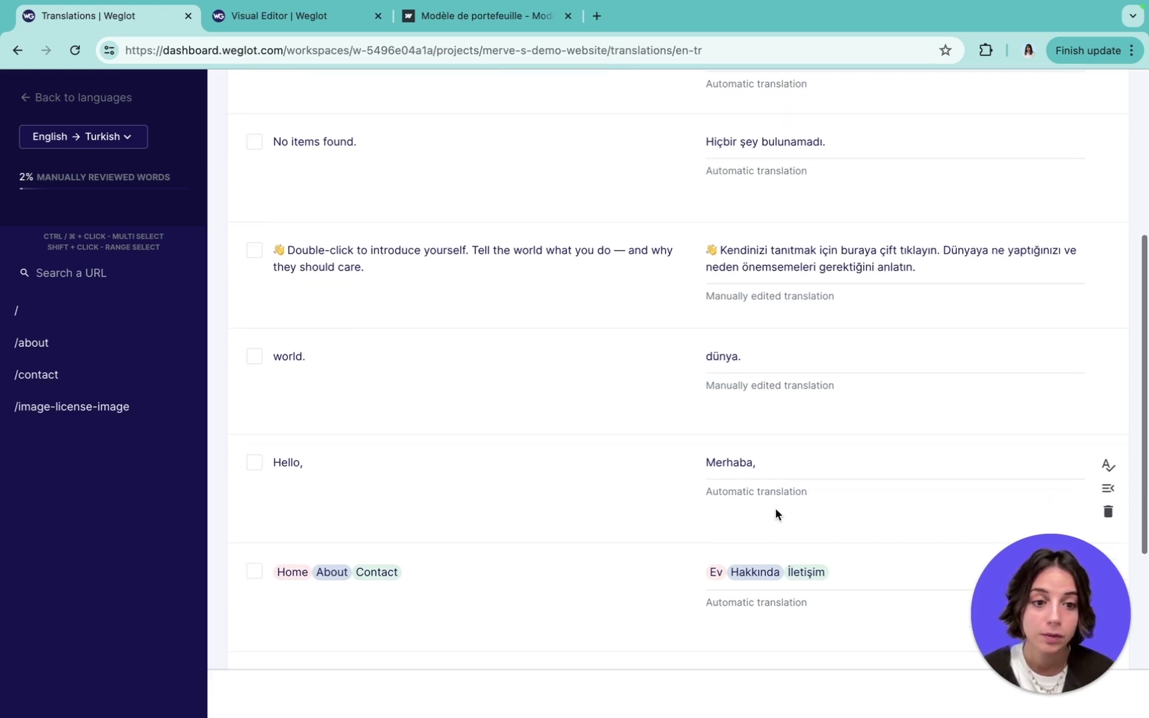
left_click(1107, 466)
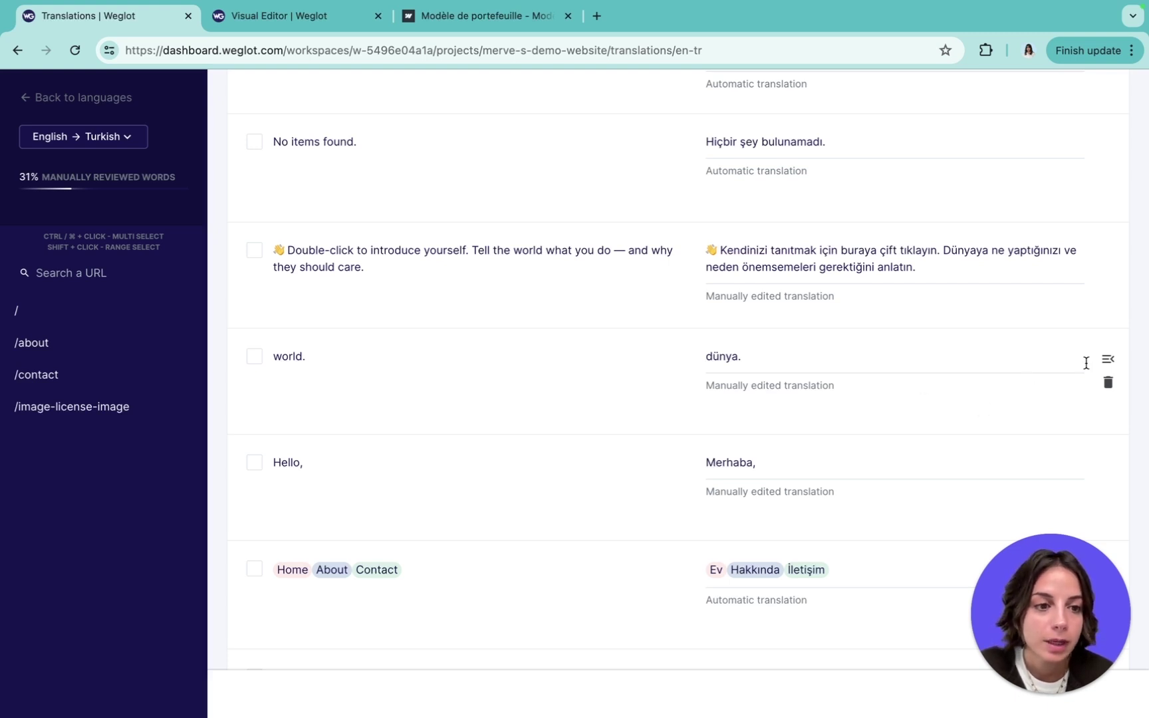
Step: Open the details of the "world." translation and restore its automatic version "Dünya." from the history
left_click(1108, 359)
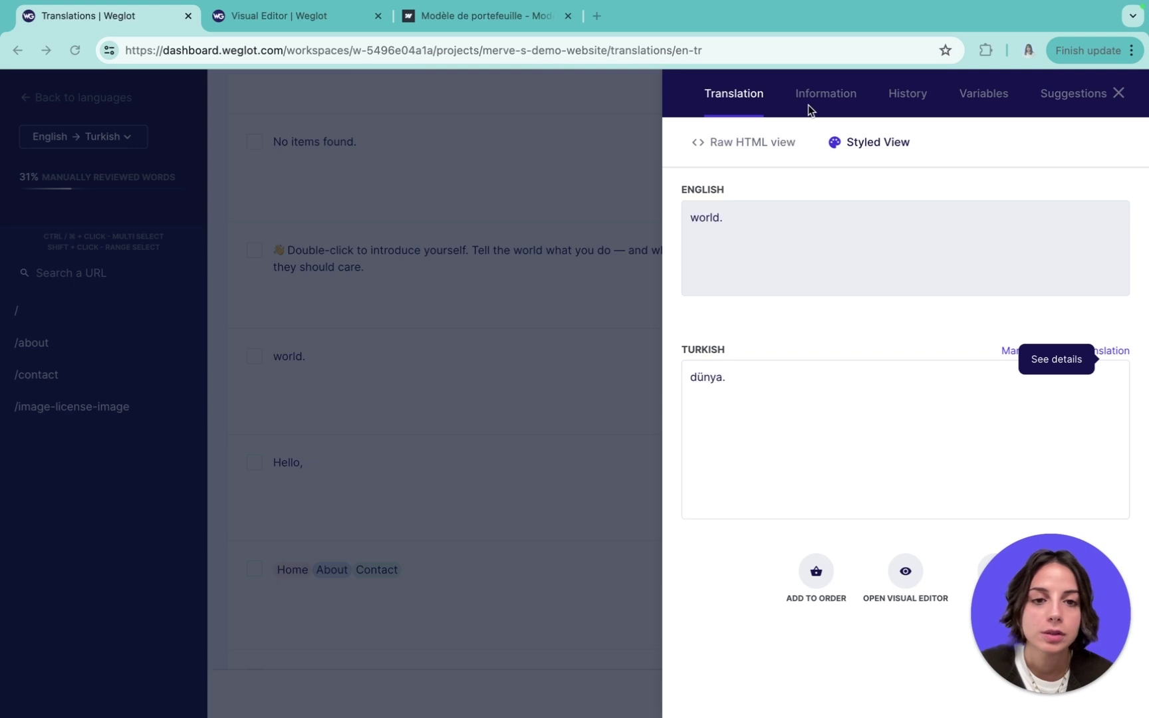
left_click(906, 95)
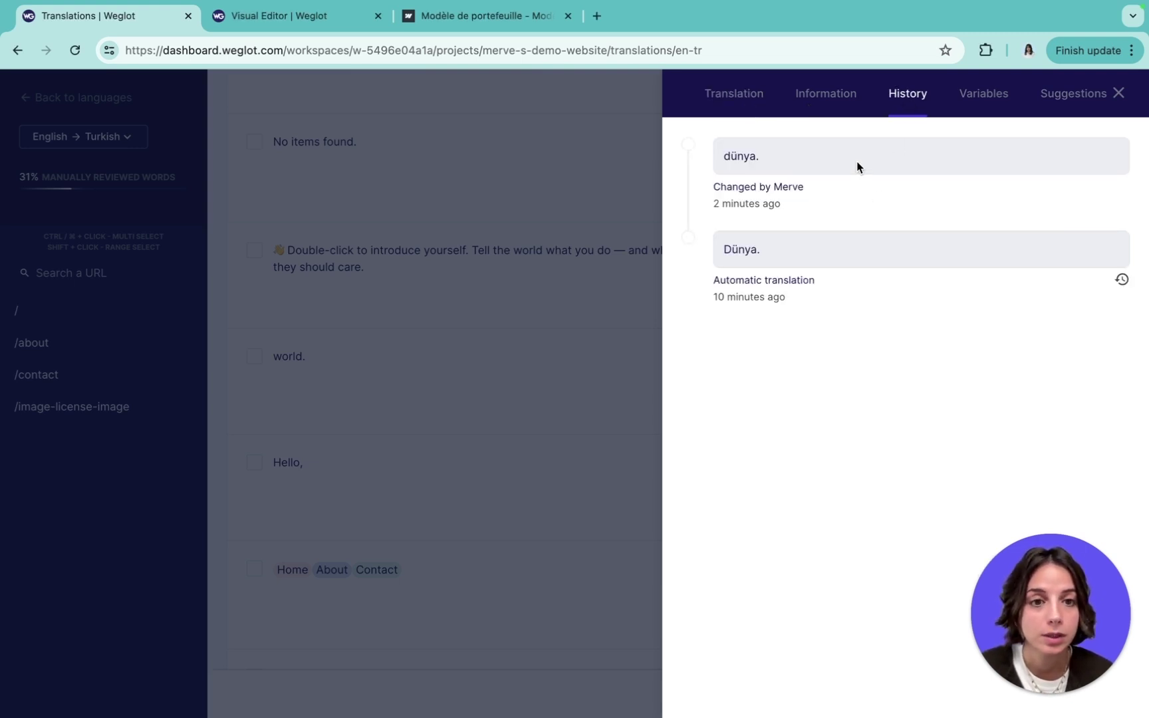
left_click(1121, 279)
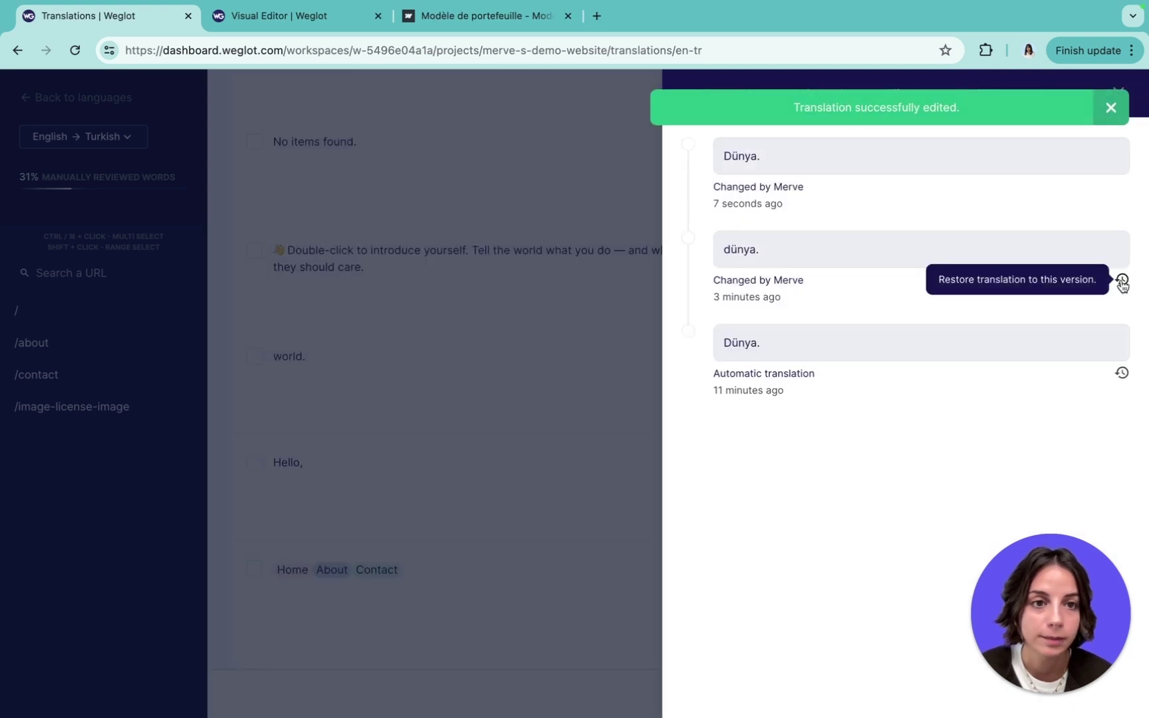
left_click(1110, 108)
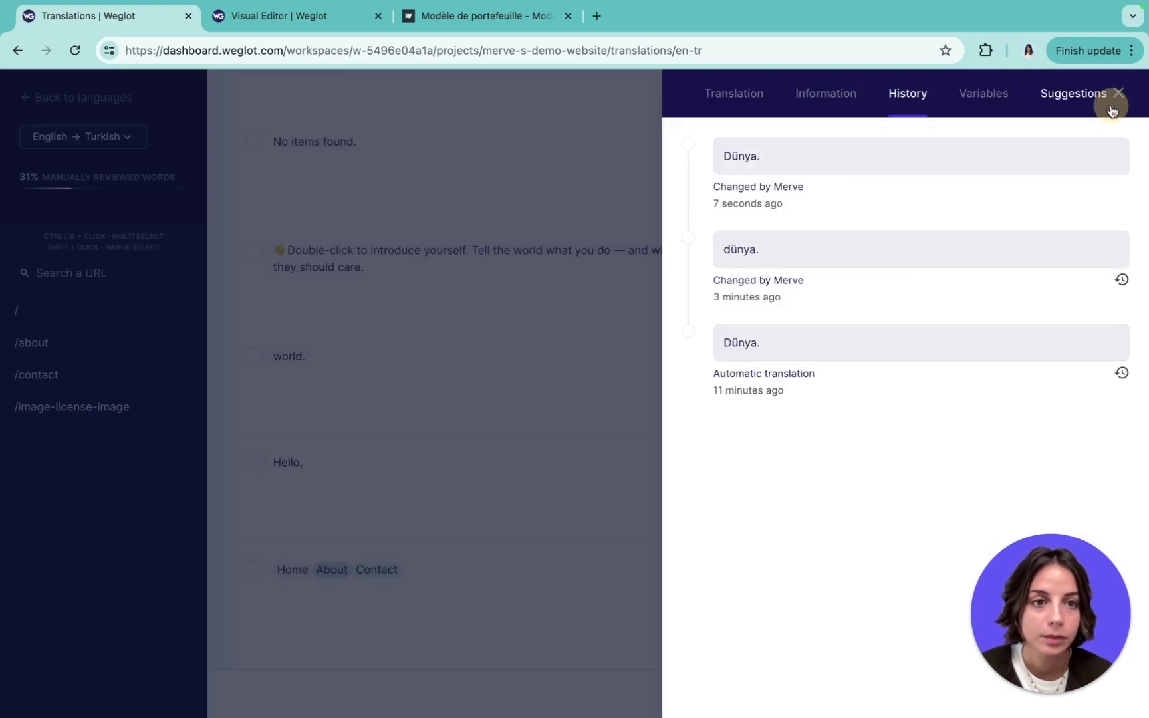
Step: Apply the AI suggestion "Gezegen." as the Turkish translation of "world." and close its details
left_click(1068, 103)
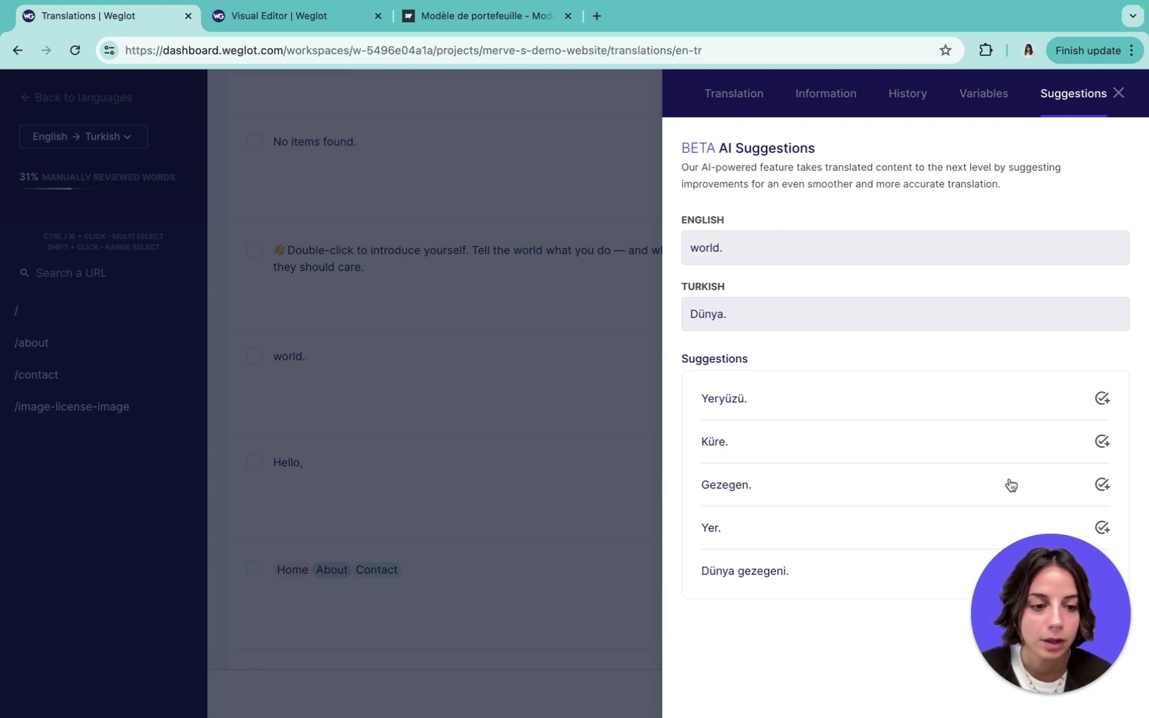
left_click(1102, 485)
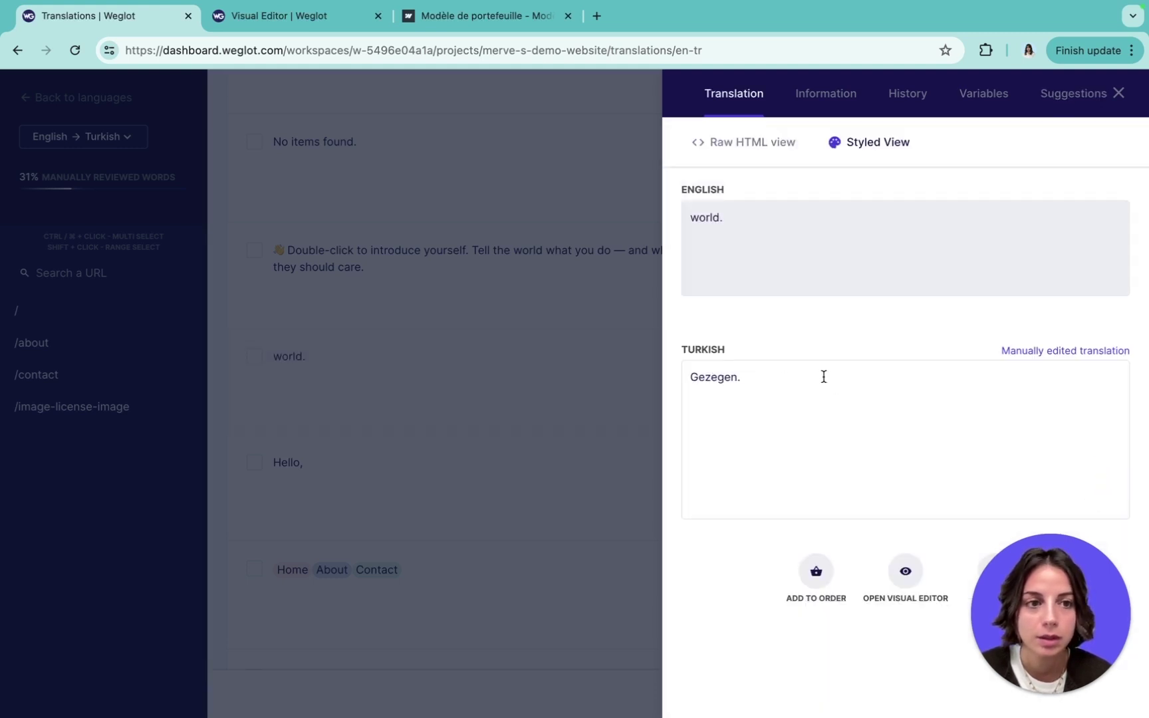
left_click(514, 246)
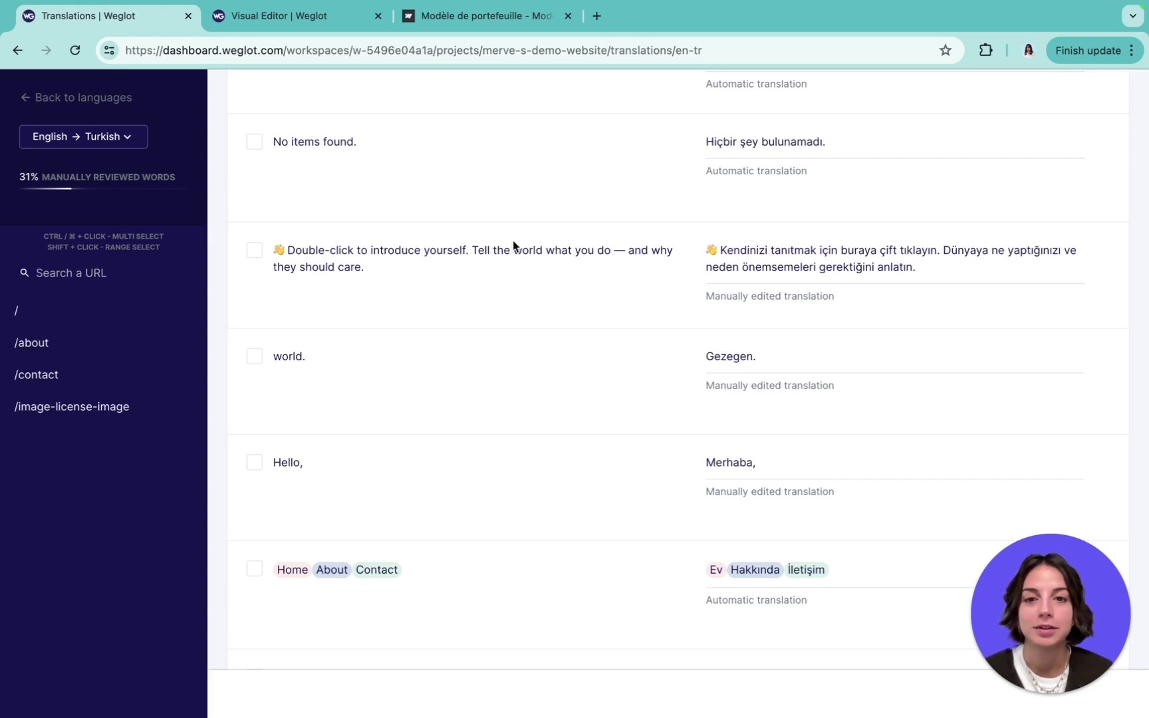
Step: Return to the project, open the form for adding a project member, and view the available roles
left_click(88, 104)
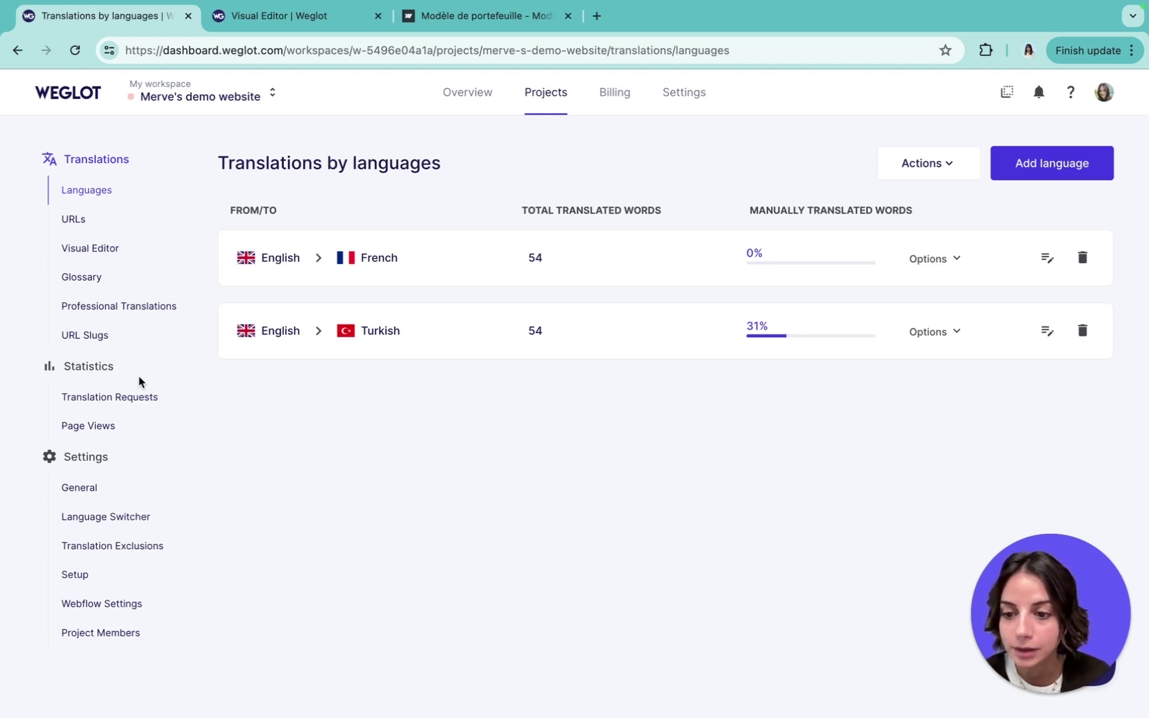
left_click(118, 637)
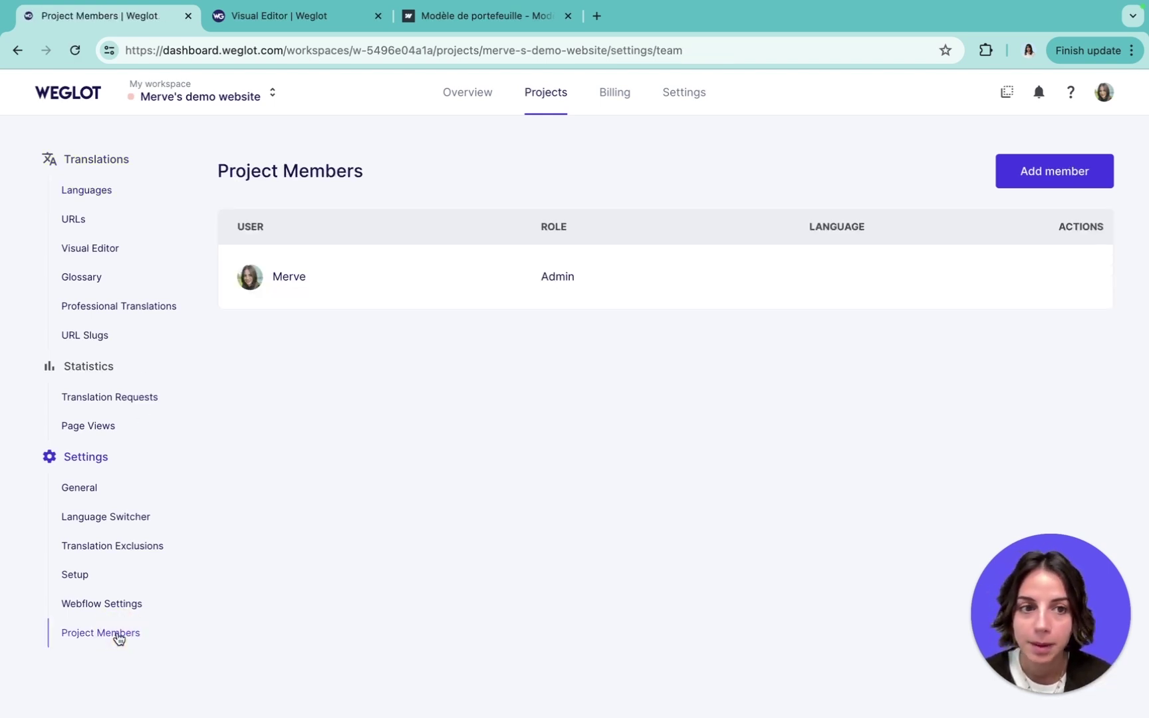
left_click(1016, 171)
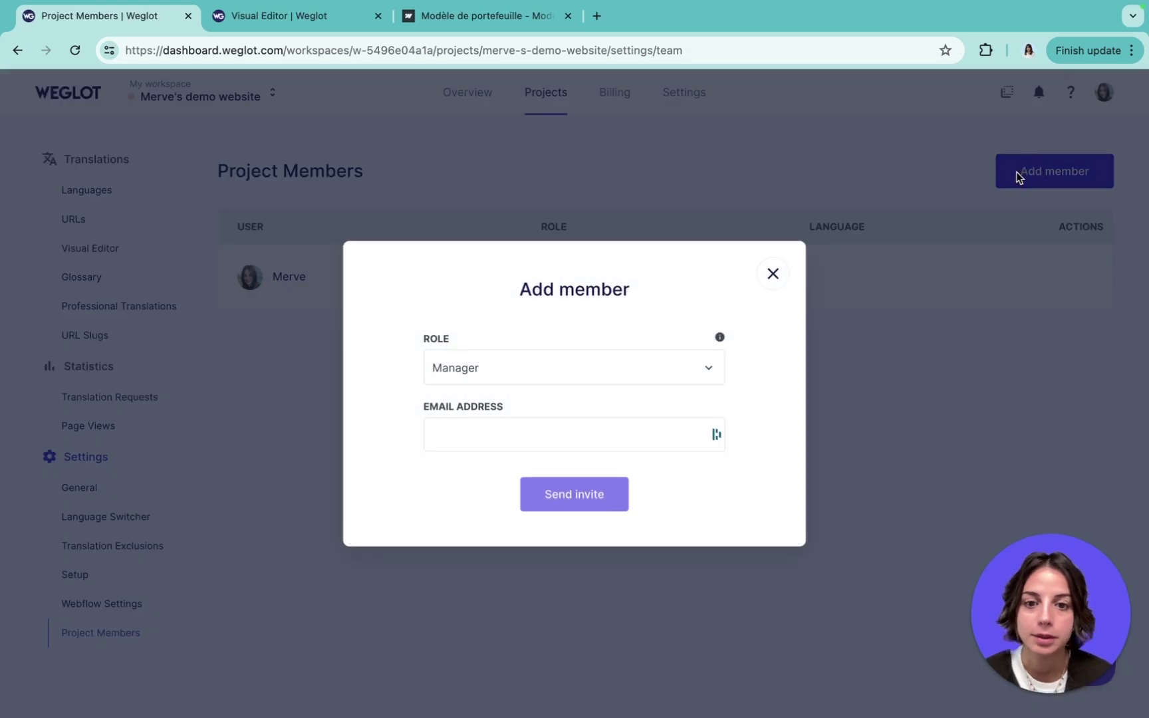
left_click(706, 376)
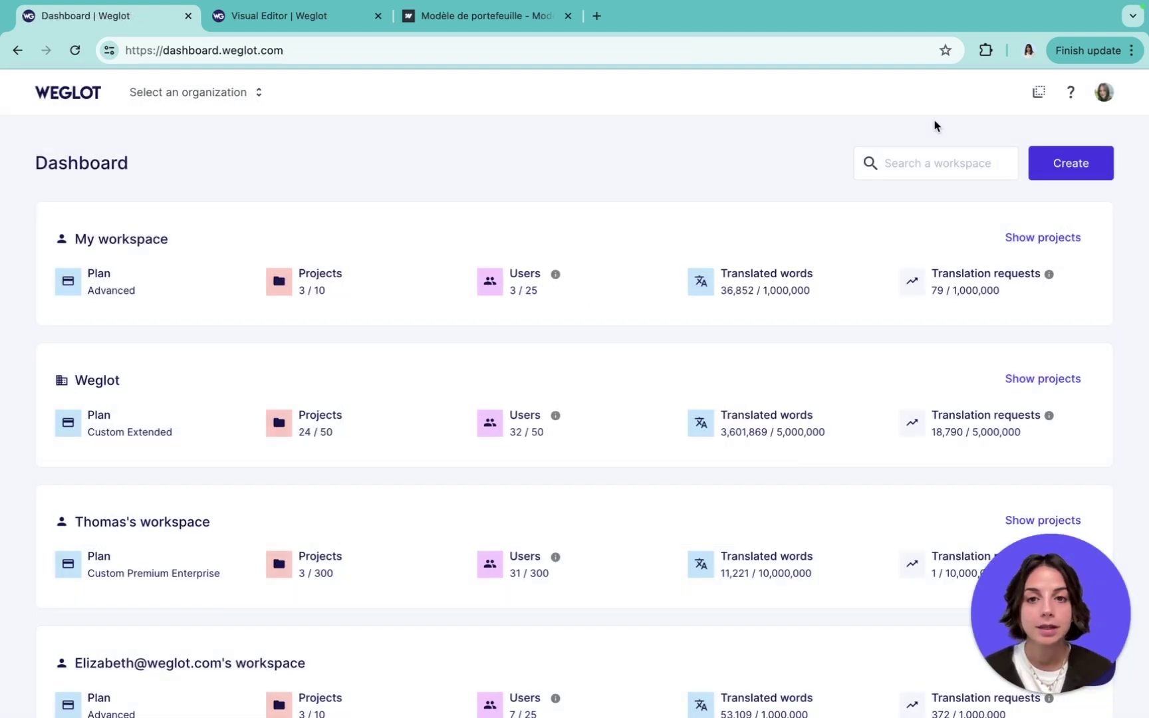
Step: View the options for creating a workspace or project, and open the demo website project in My workspace
left_click(1055, 163)
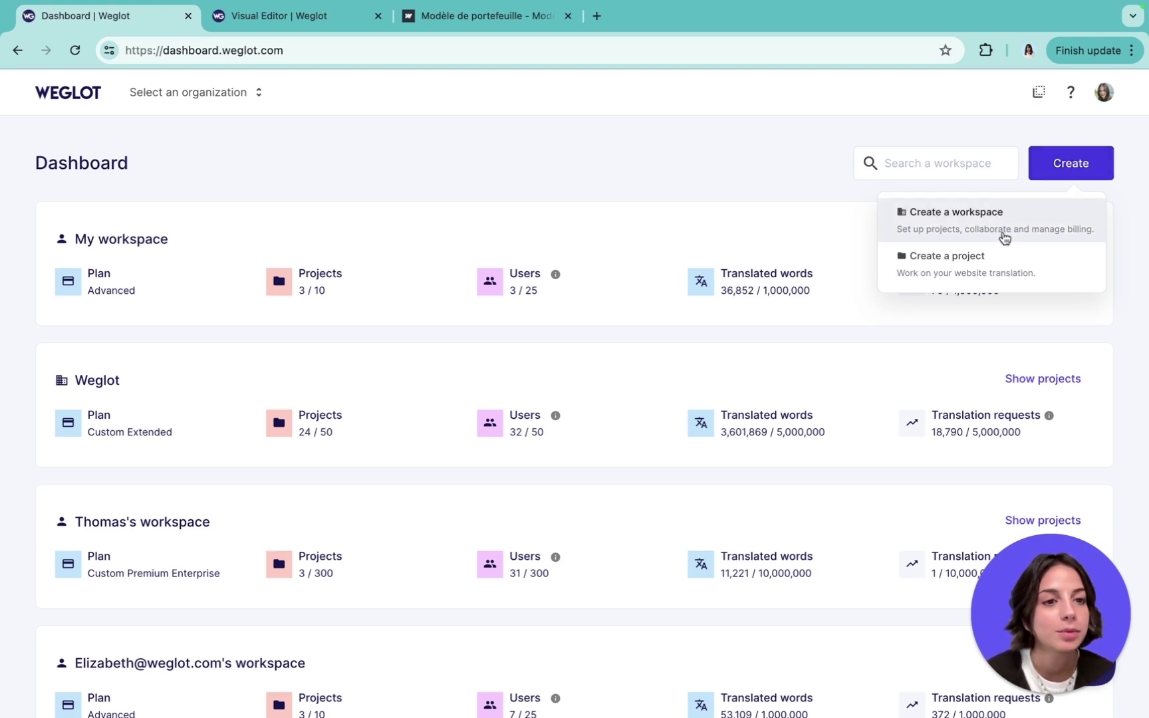
left_click(723, 154)
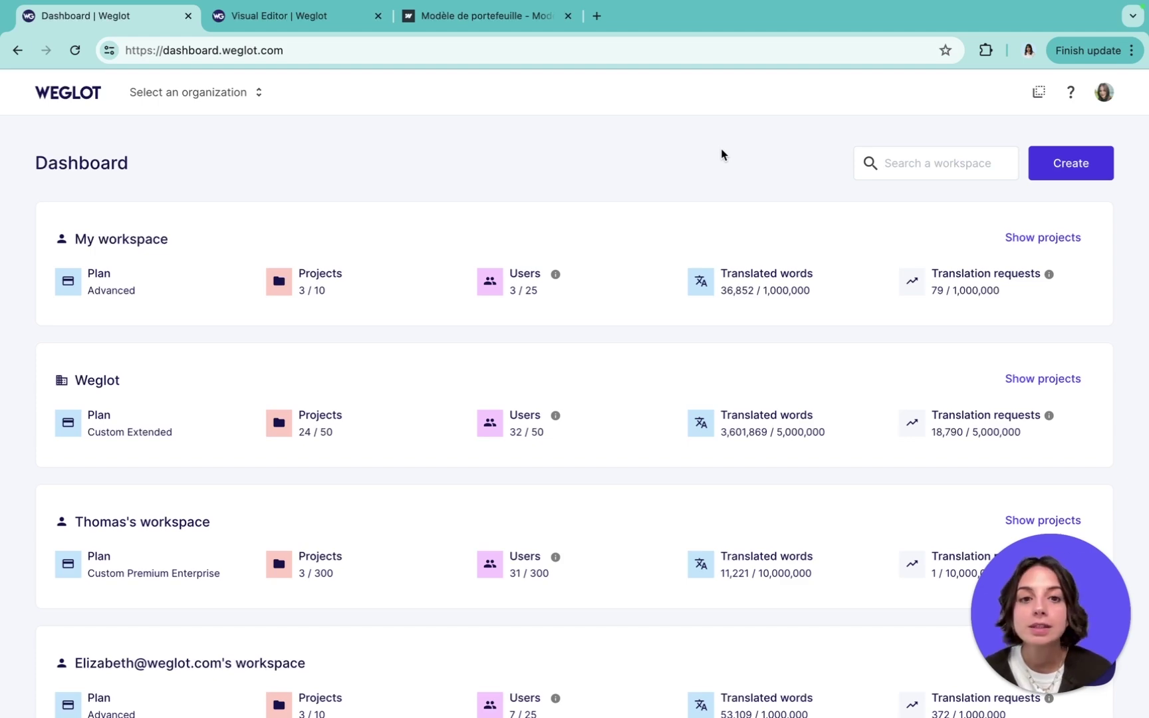
left_click(743, 224)
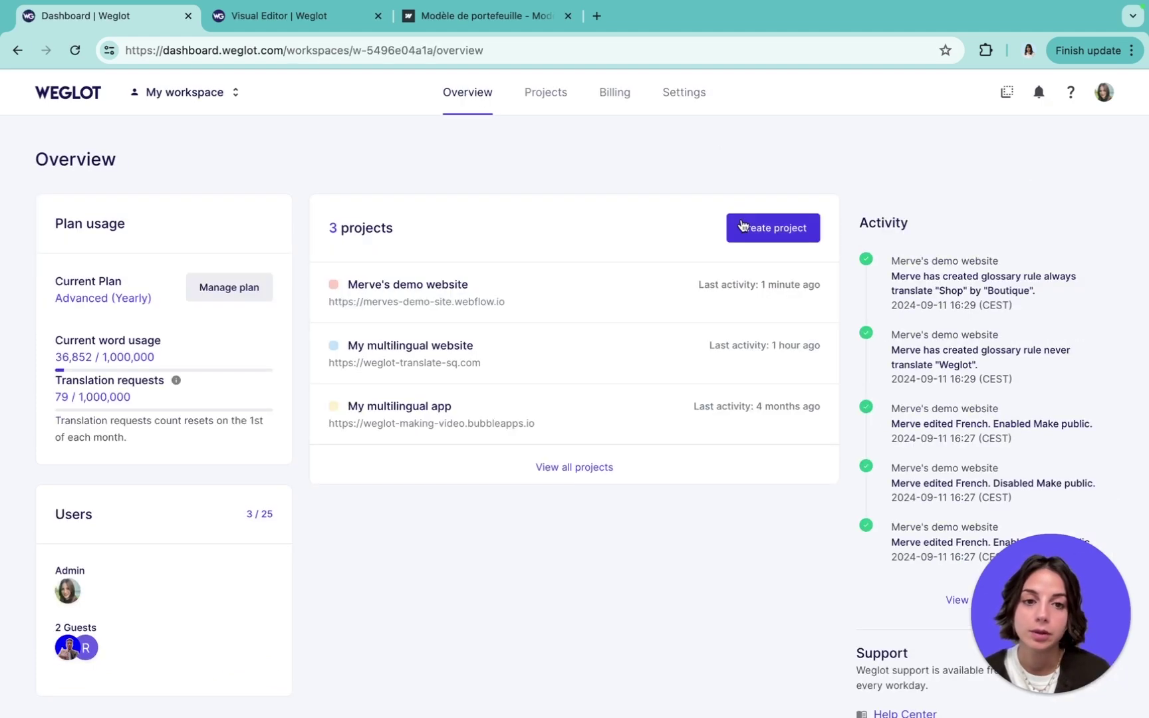
left_click(522, 282)
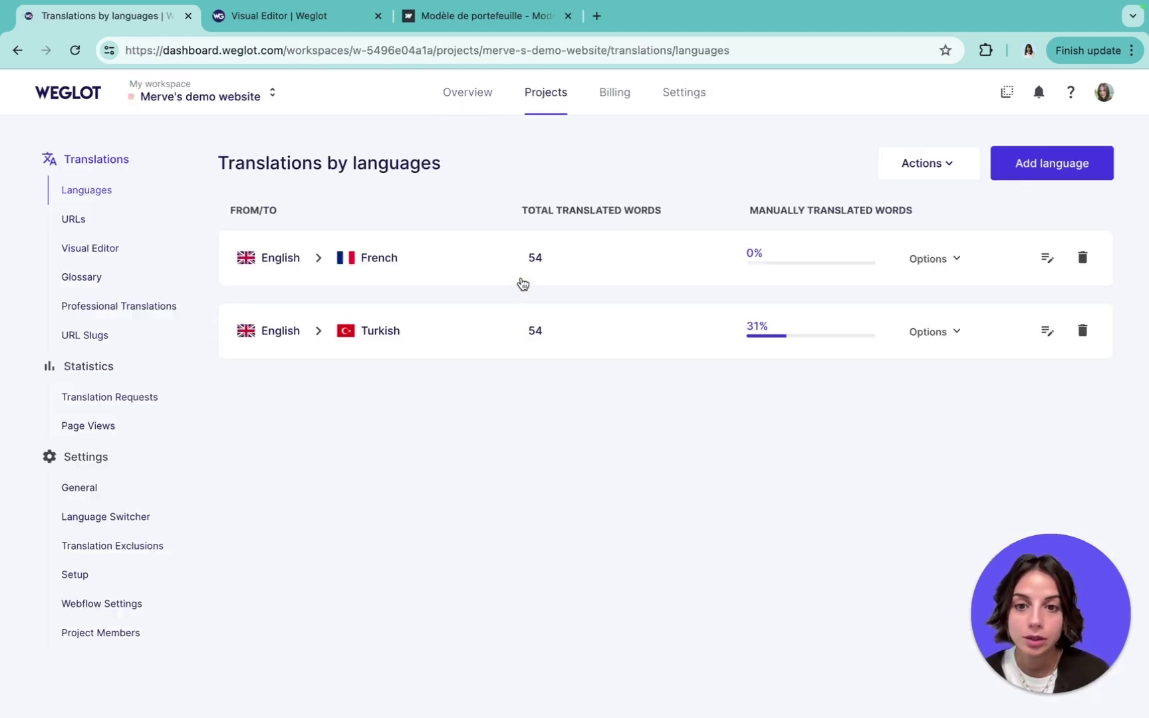
Step: Add the first two English-to-French translations to the professional translation cart and open the order for review
left_click(475, 268)
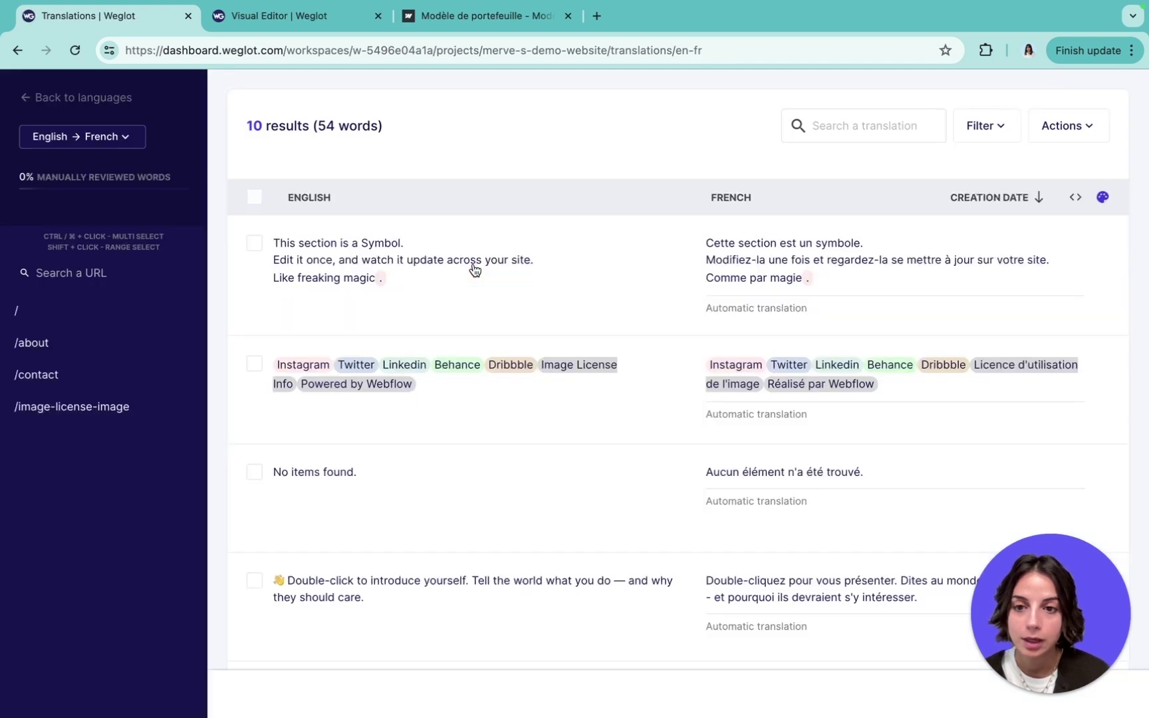
left_click(254, 243)
left_click(254, 364)
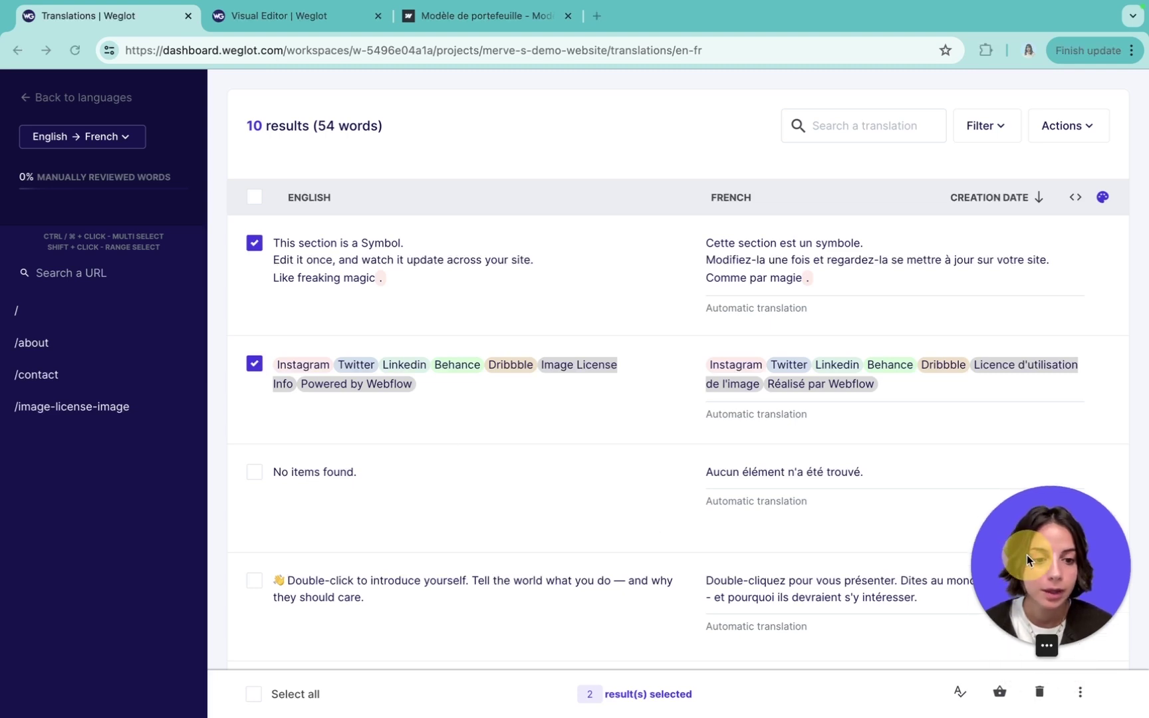
left_click(1001, 693)
left_click(951, 109)
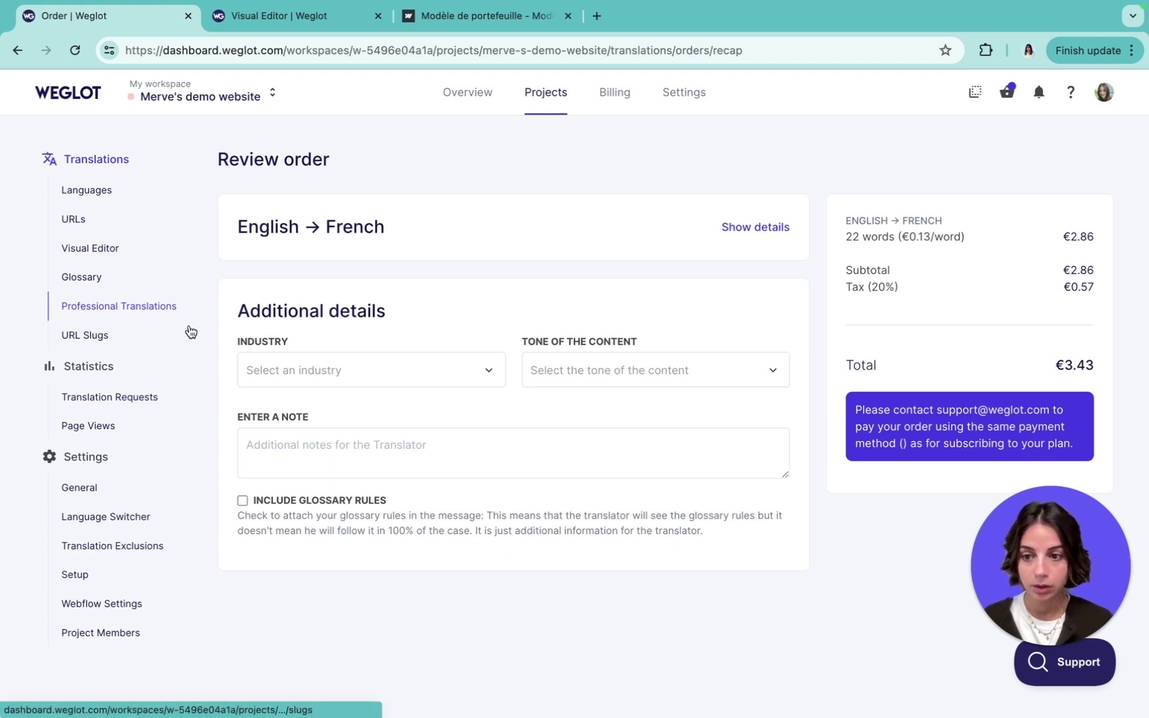
Step: Return to the project's languages overview and view the import and export actions
left_click(93, 194)
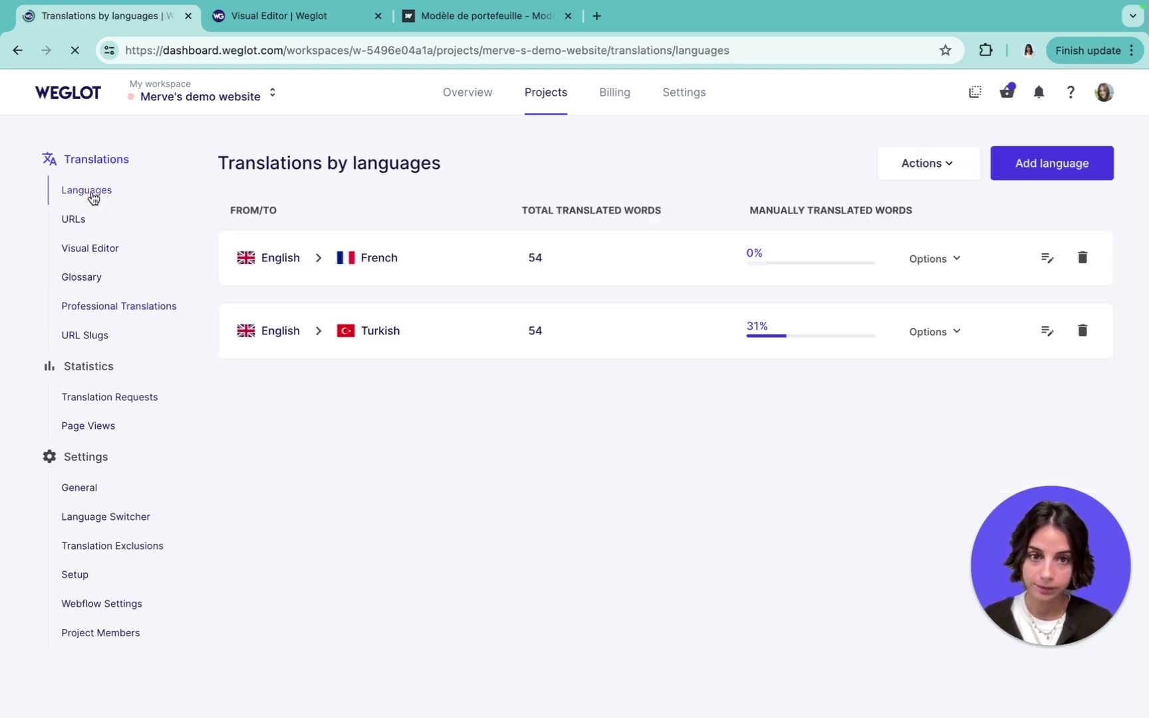
left_click(929, 166)
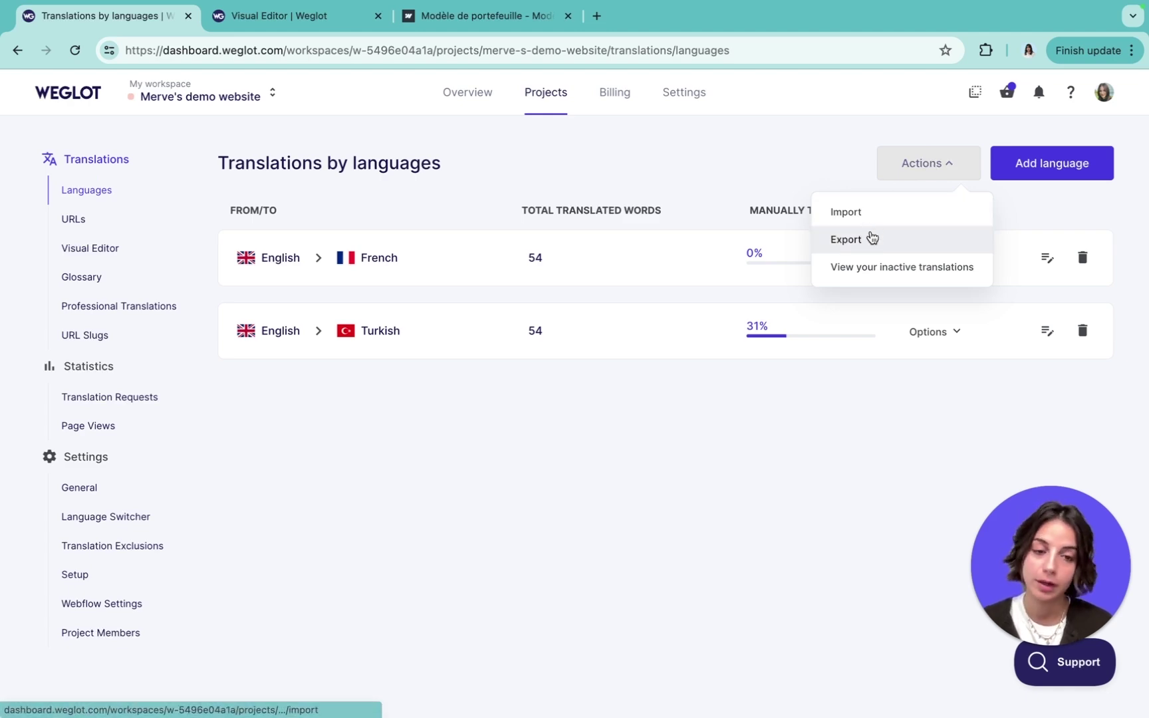
left_click(652, 407)
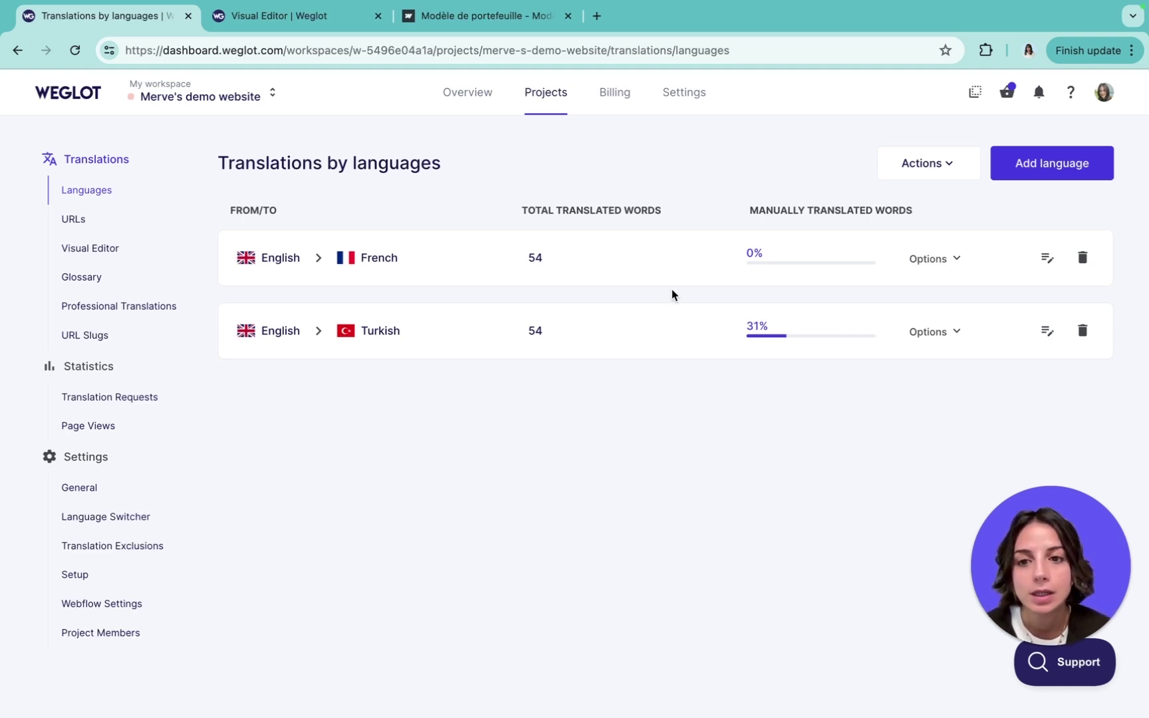
Step: Filter the English-to-French translations by the type Meta (SEO), and return to the languages overview
left_click(667, 266)
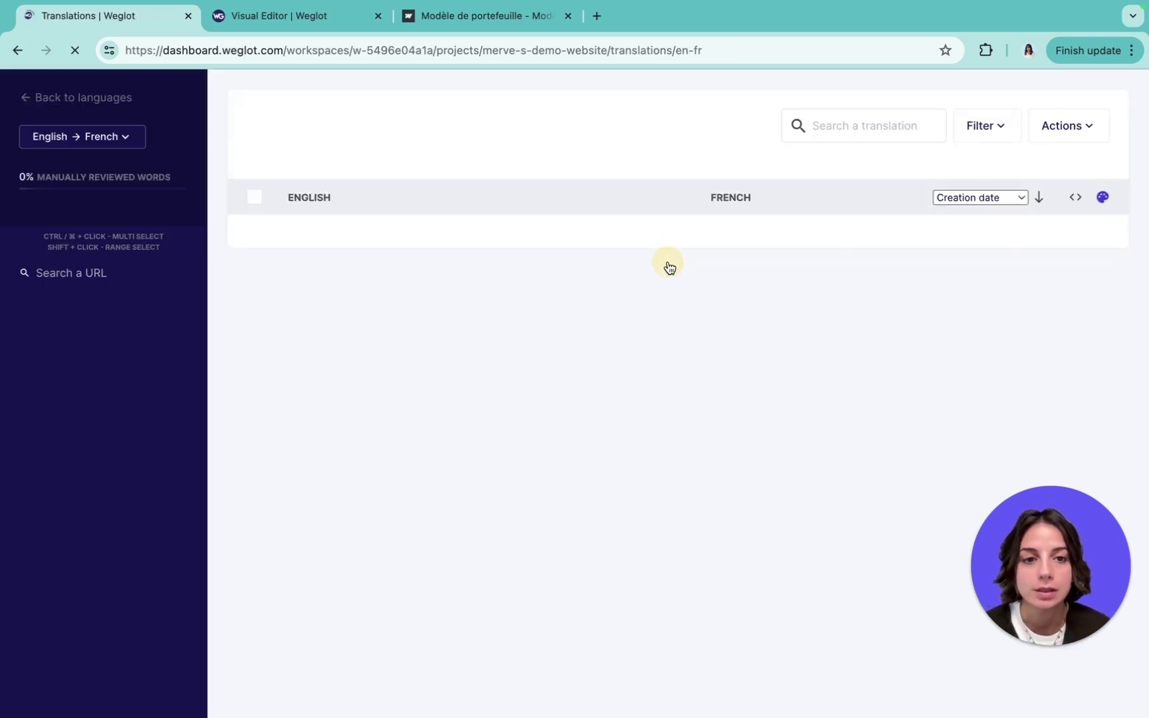
left_click(979, 128)
left_click(819, 229)
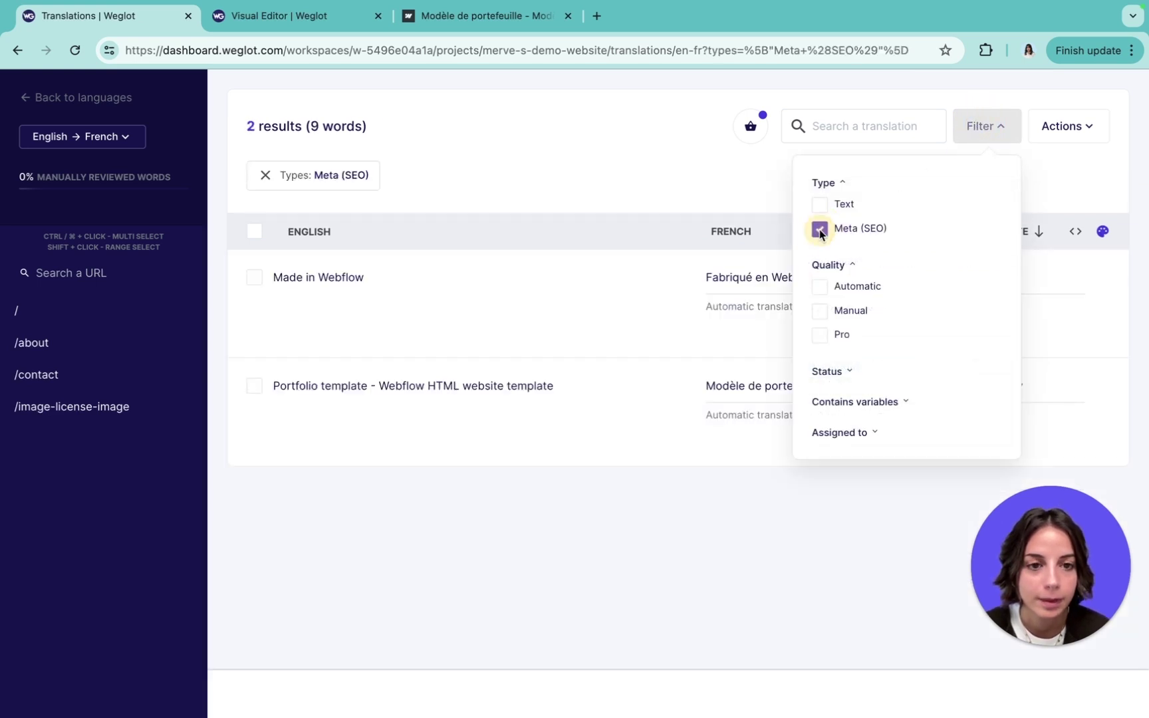
left_click(53, 98)
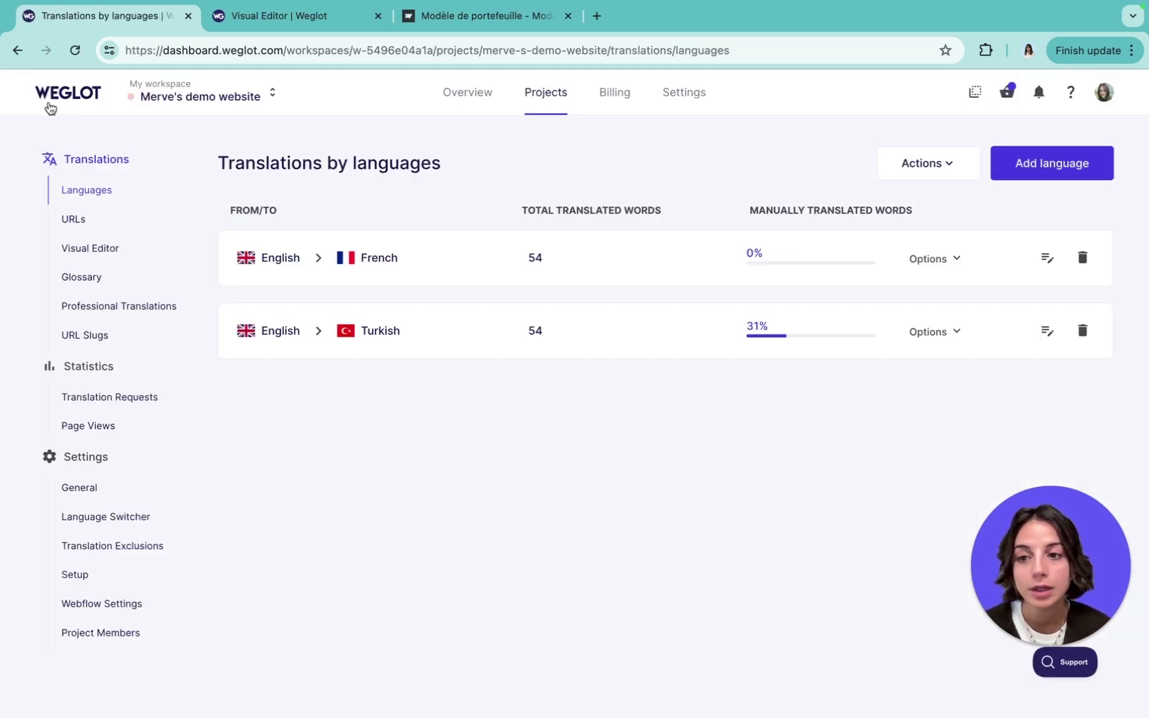
Step: Launch the Visual Editor for the site's home page and view its SEO tags
left_click(116, 253)
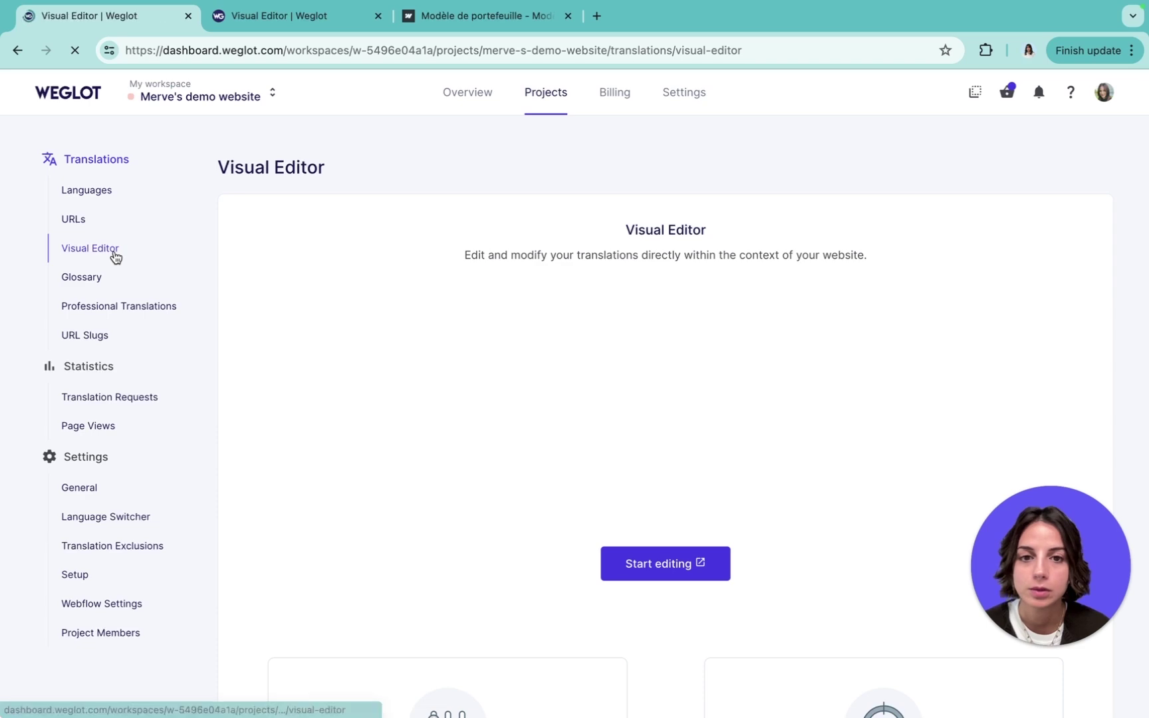
left_click(644, 566)
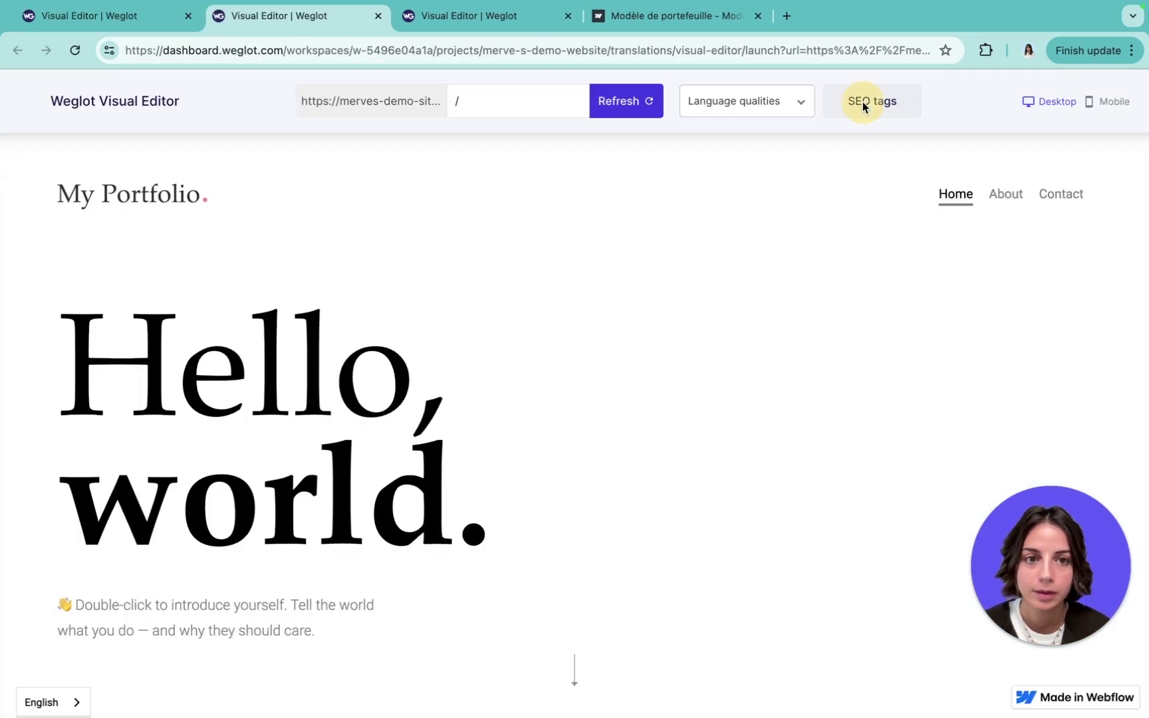
left_click(892, 104)
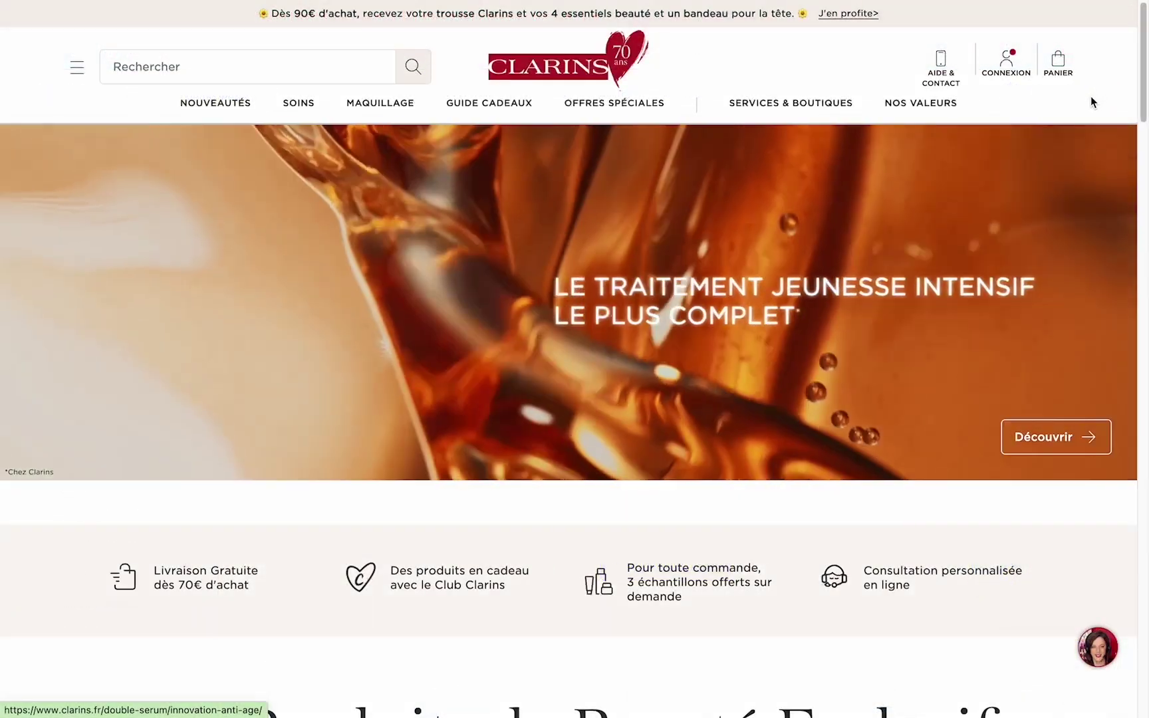
Step: Browse the Clarins France home page, switch to the Japanese Clarins site and advance its banner carousel
scroll(1047, 142, "down", 20)
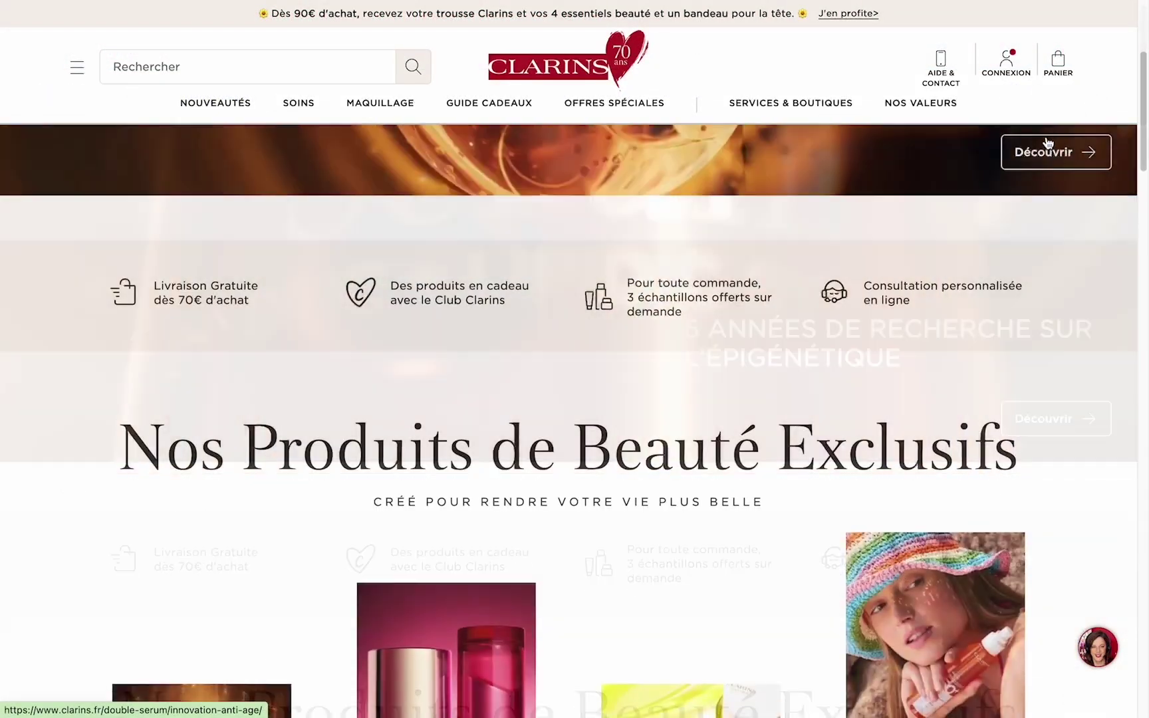
scroll(1047, 142, "down", 10)
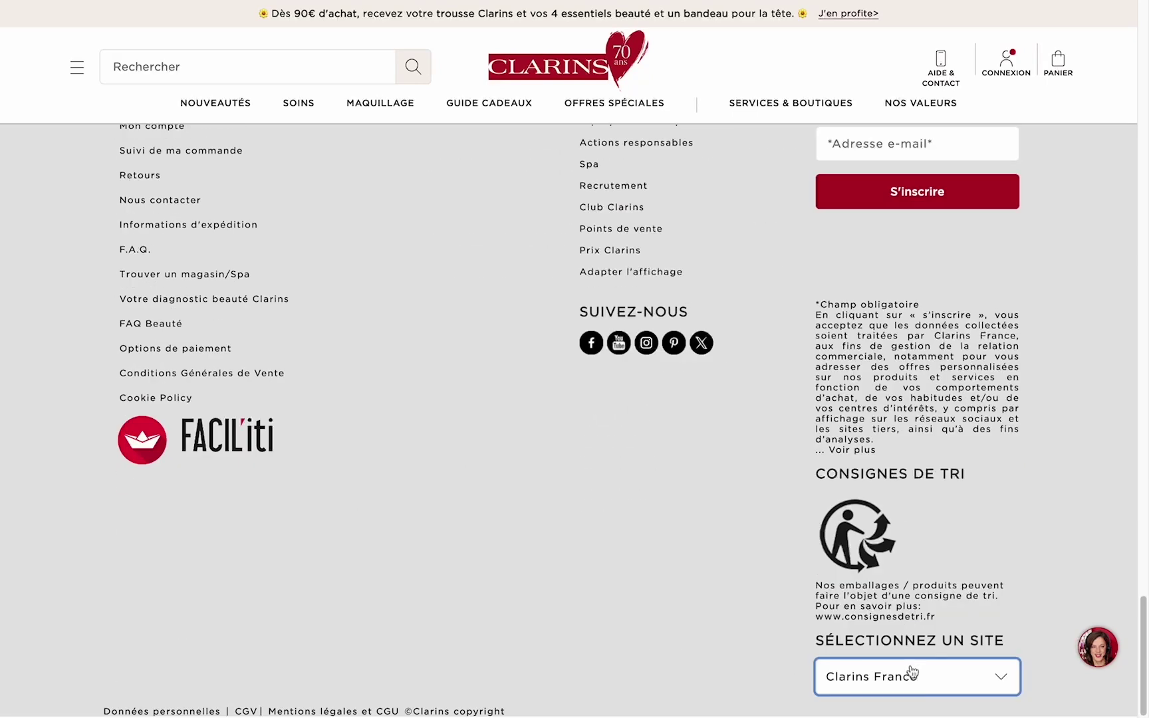
left_click(911, 675)
scroll(911, 544, "down", 10)
scroll(911, 585, "down", 1)
left_click(910, 588)
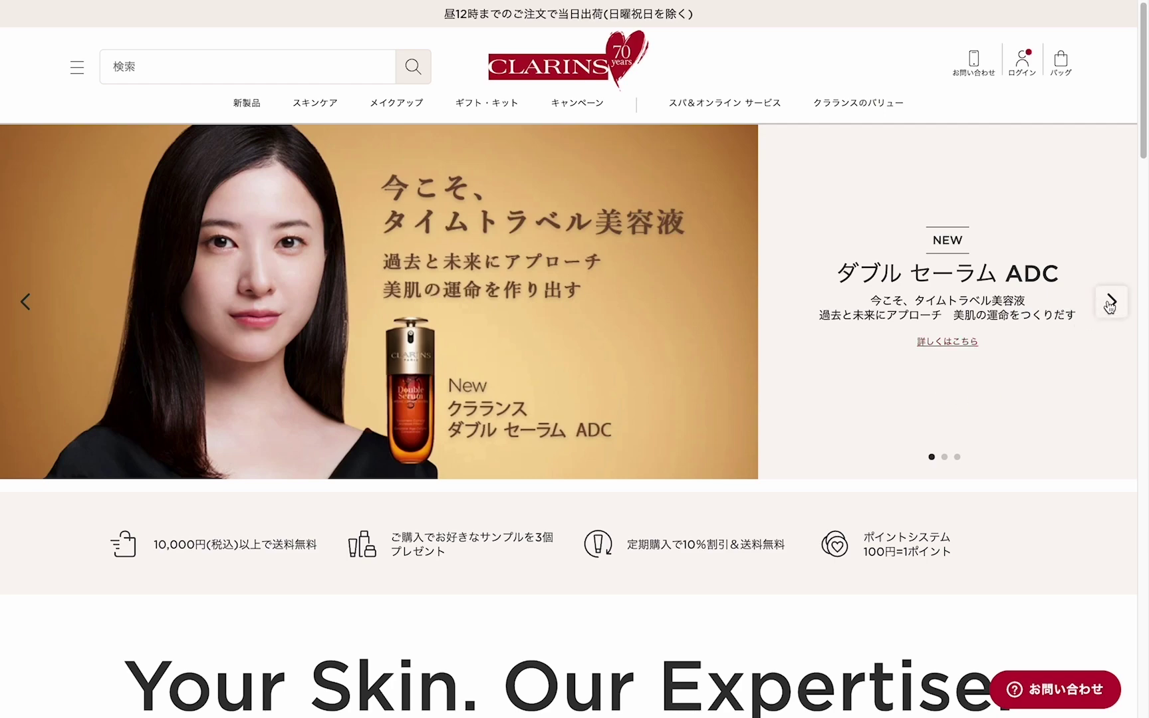
left_click(1110, 303)
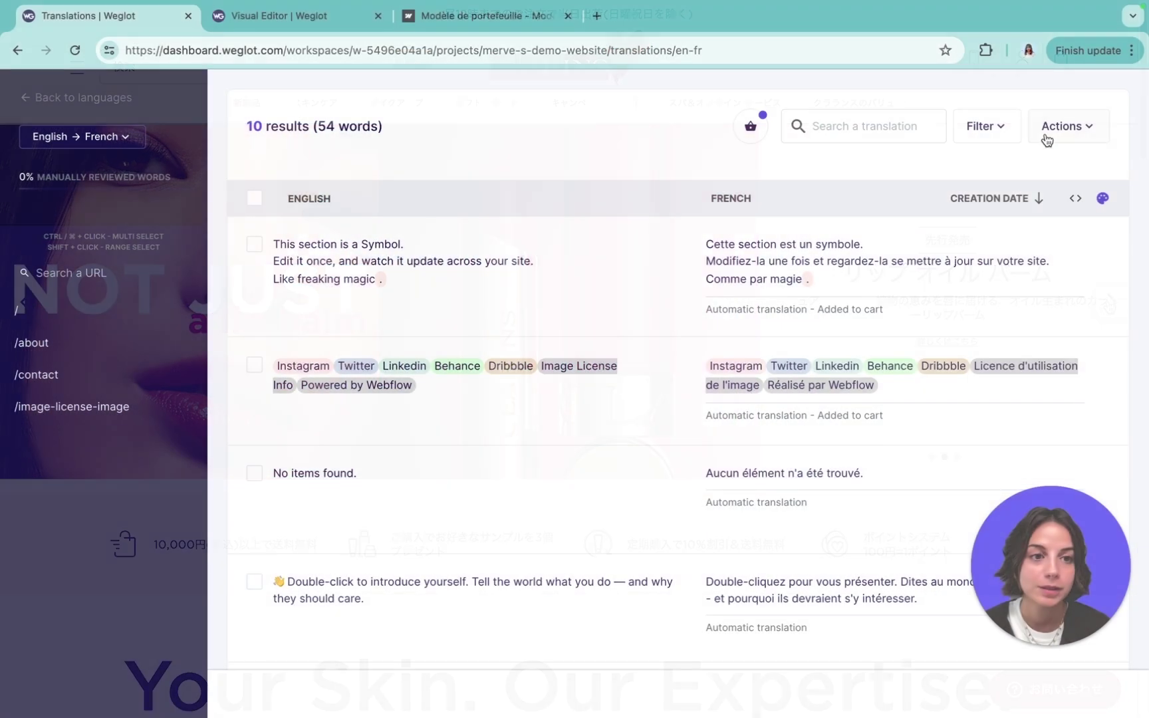
Step: View the extra actions for the English-to-French translations, such as adding media or external link translations
left_click(1061, 128)
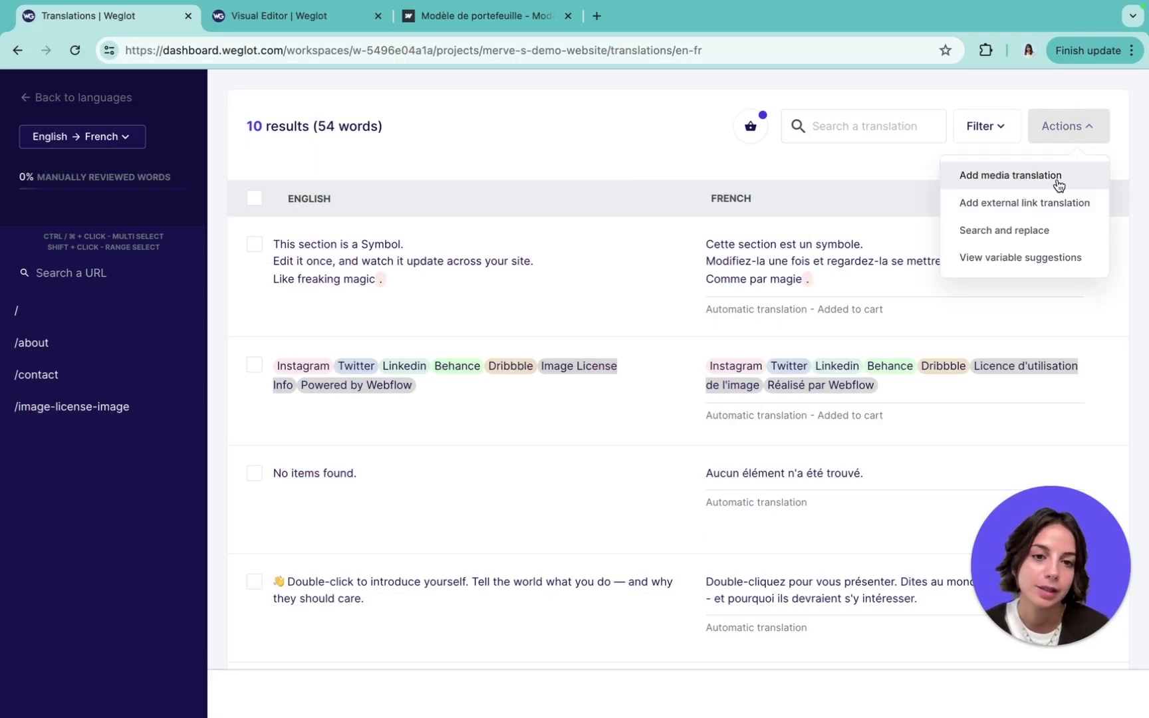
left_click(694, 154)
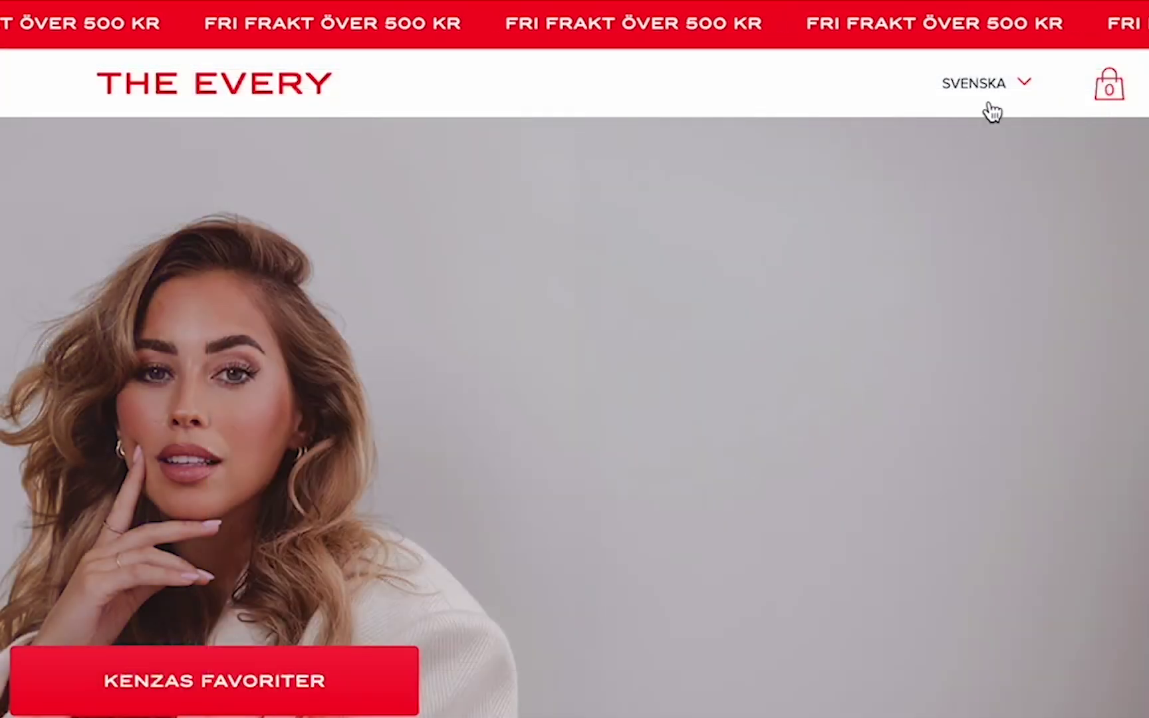
Step: Open the language switcher on The Every website and choose Español on the Know Your Lemons website
left_click(1013, 81)
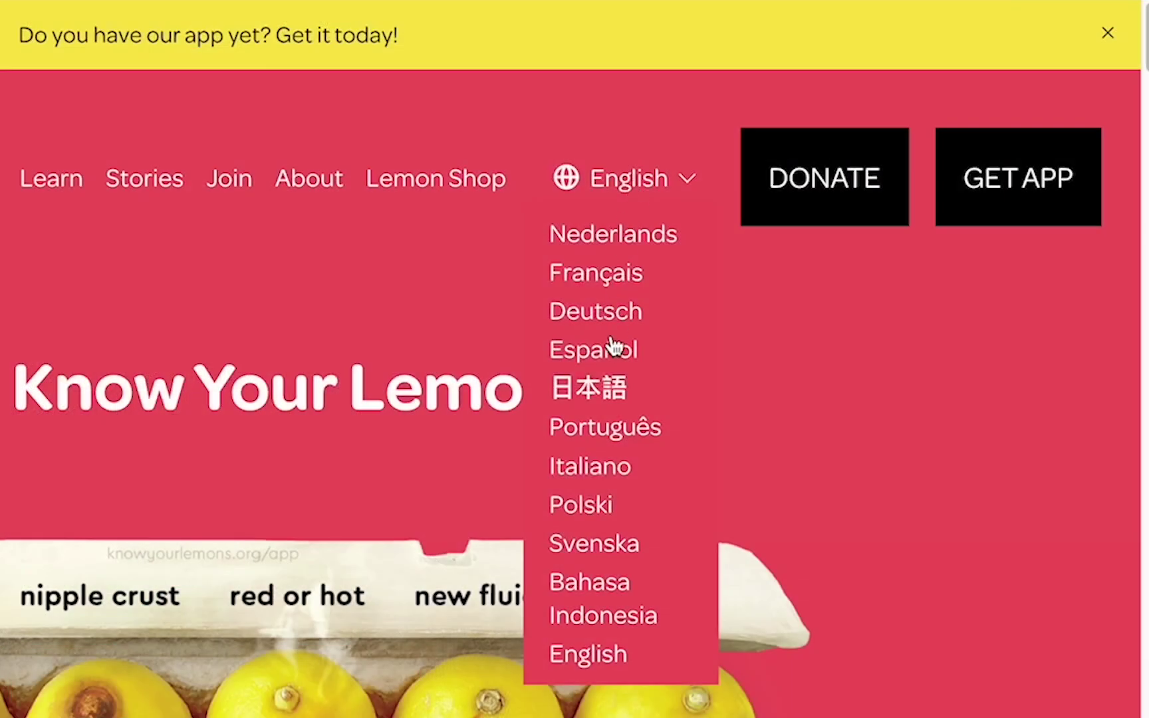
left_click(610, 356)
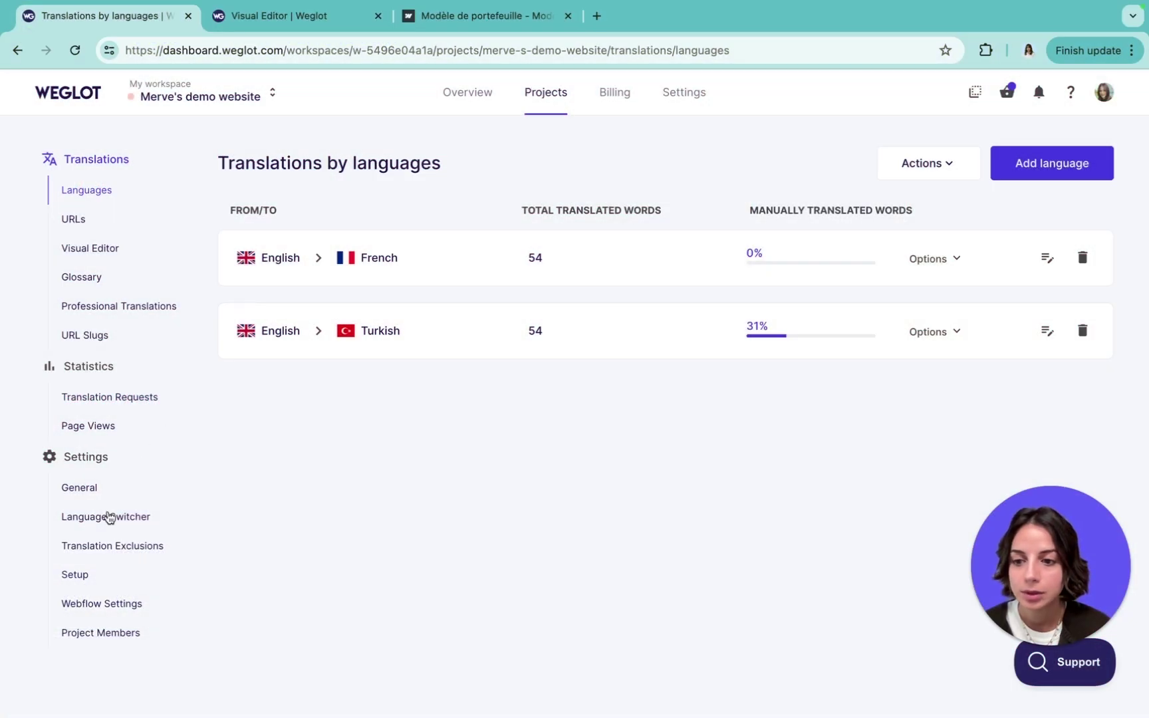
Step: Open the project's Language Switcher settings and move Türkçe above Français in the languages order
left_click(103, 522)
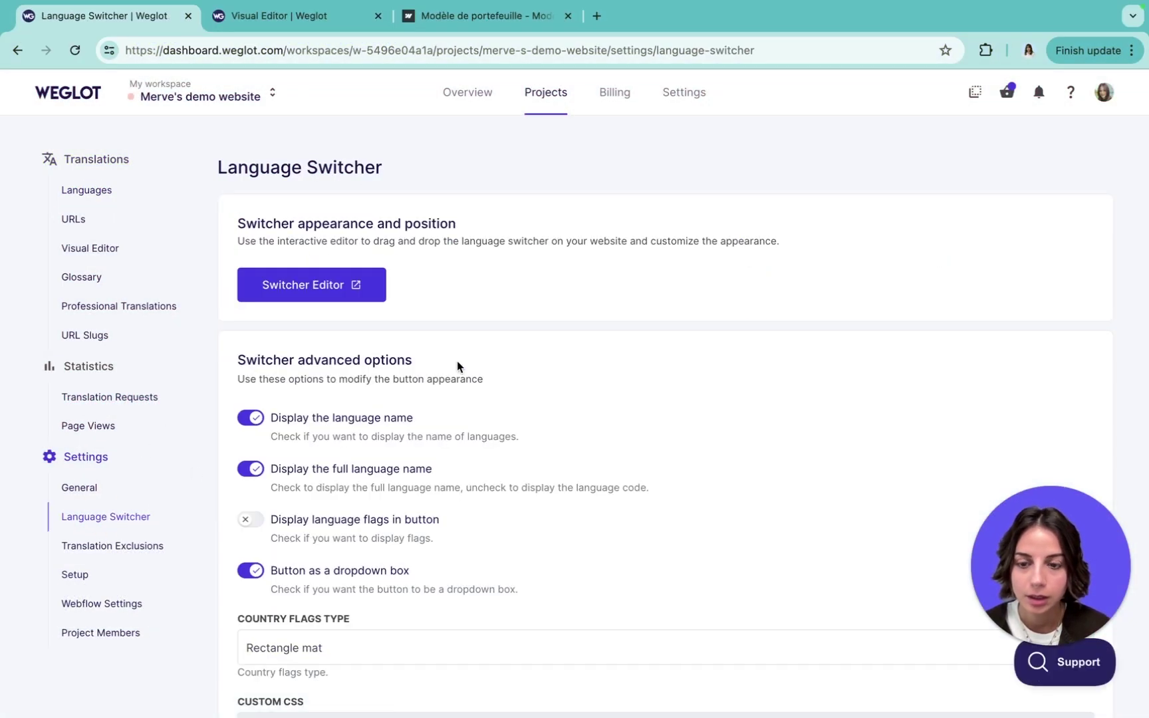
scroll(428, 413, "down", 2)
scroll(429, 416, "down", 2)
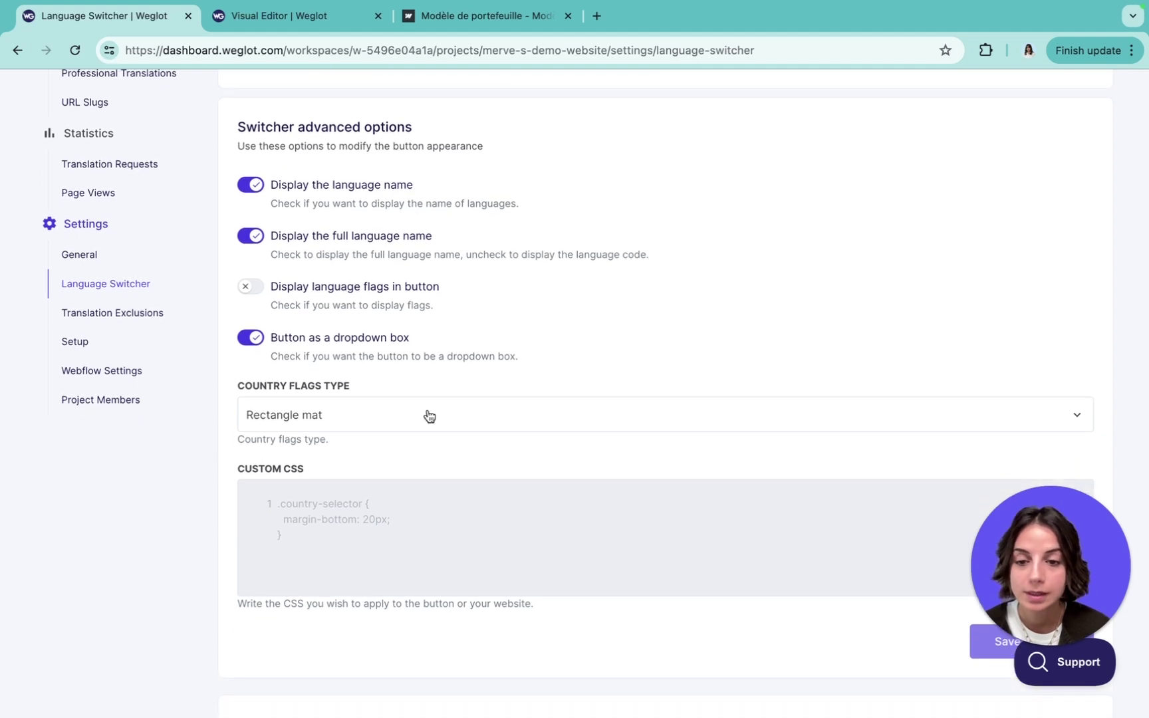
scroll(429, 416, "down", 5)
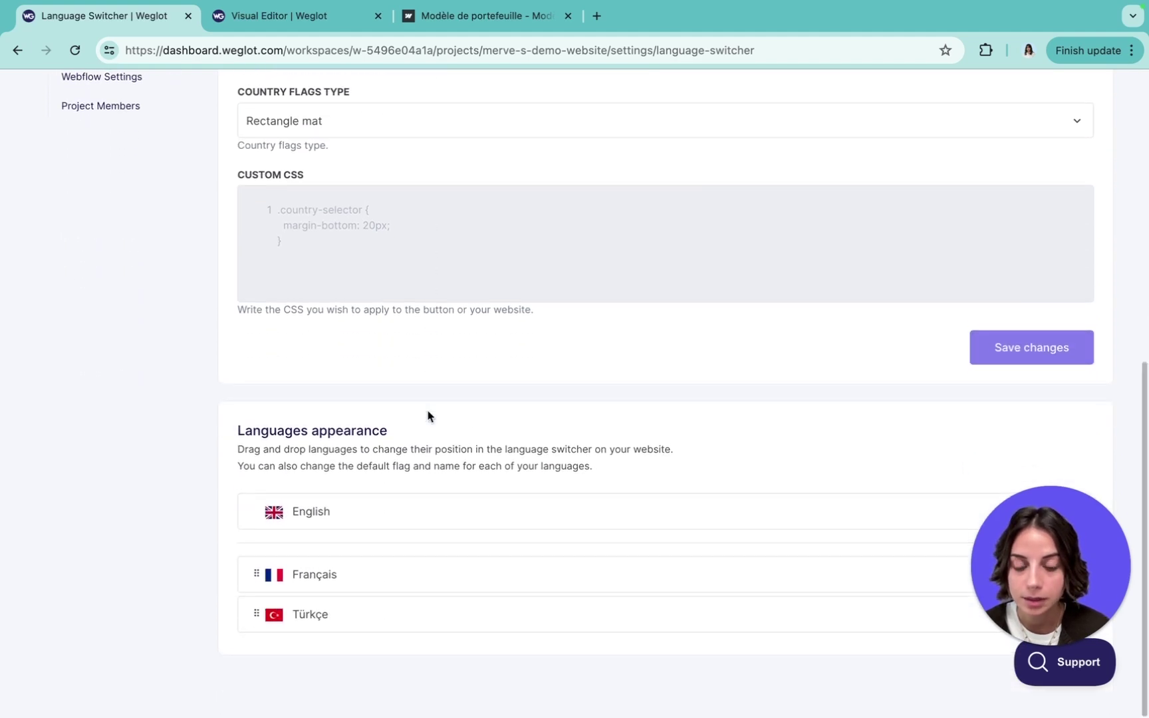
left_click_drag(256, 614, 322, 563)
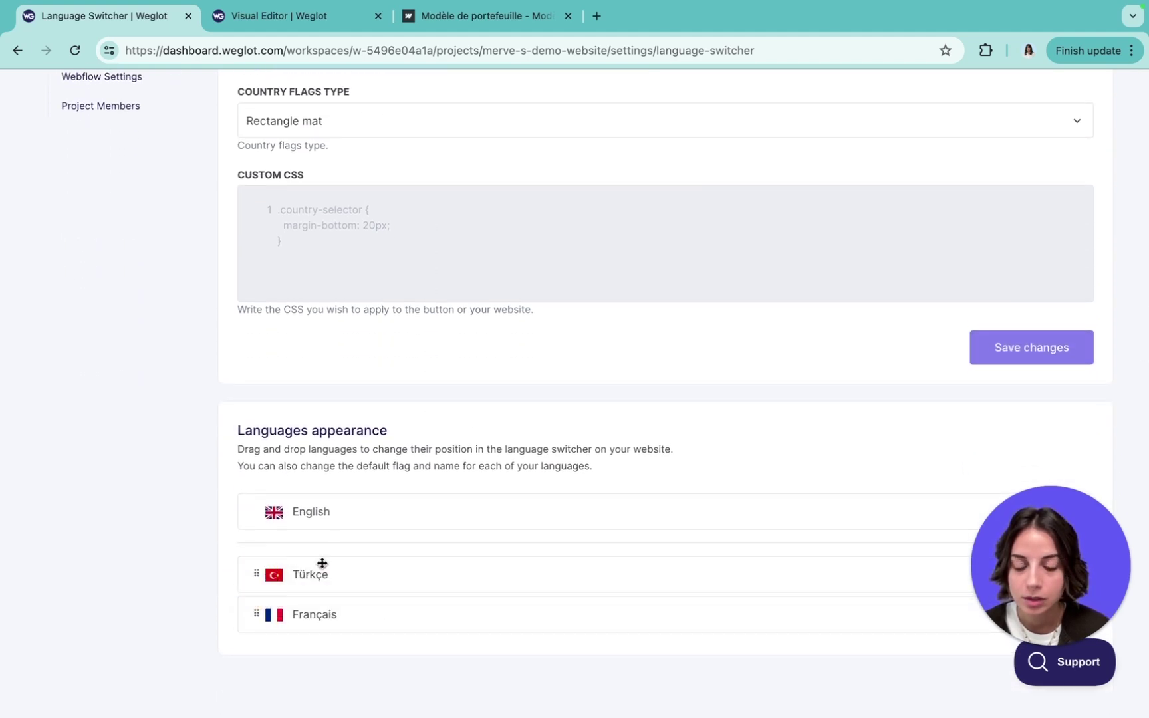
scroll(440, 559, "up", 8)
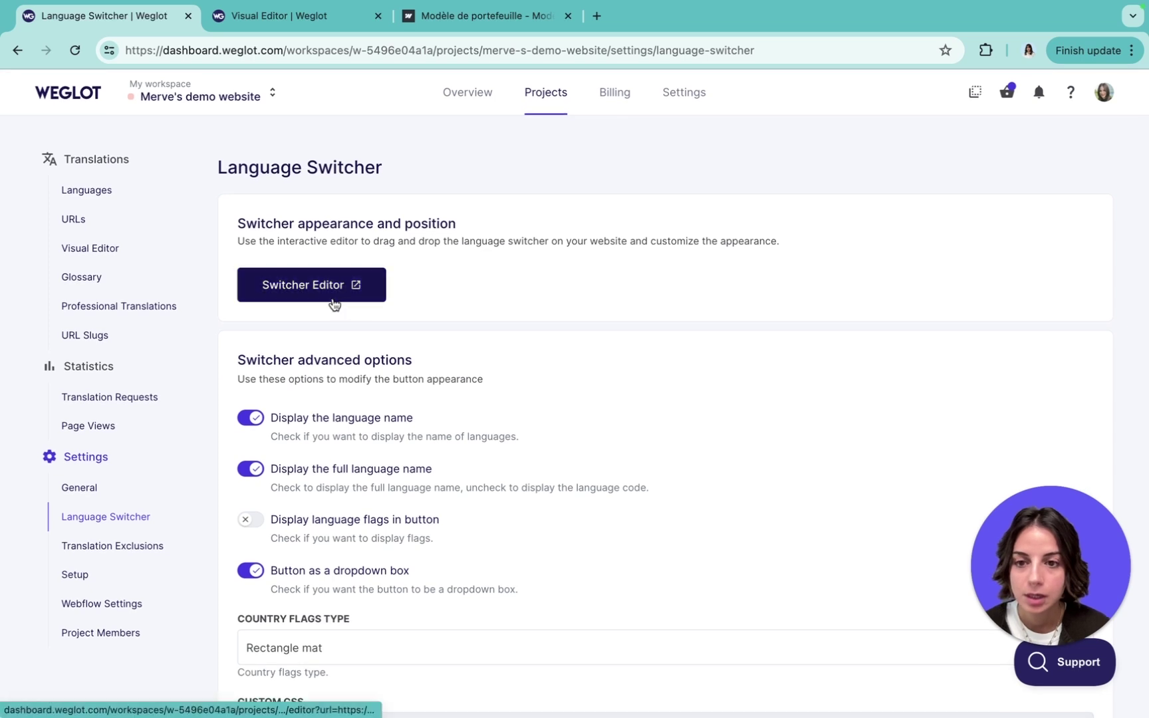
Step: Launch the Switcher Editor and examine the default switcher's Name, Position, and Template & layout settings
left_click(339, 305)
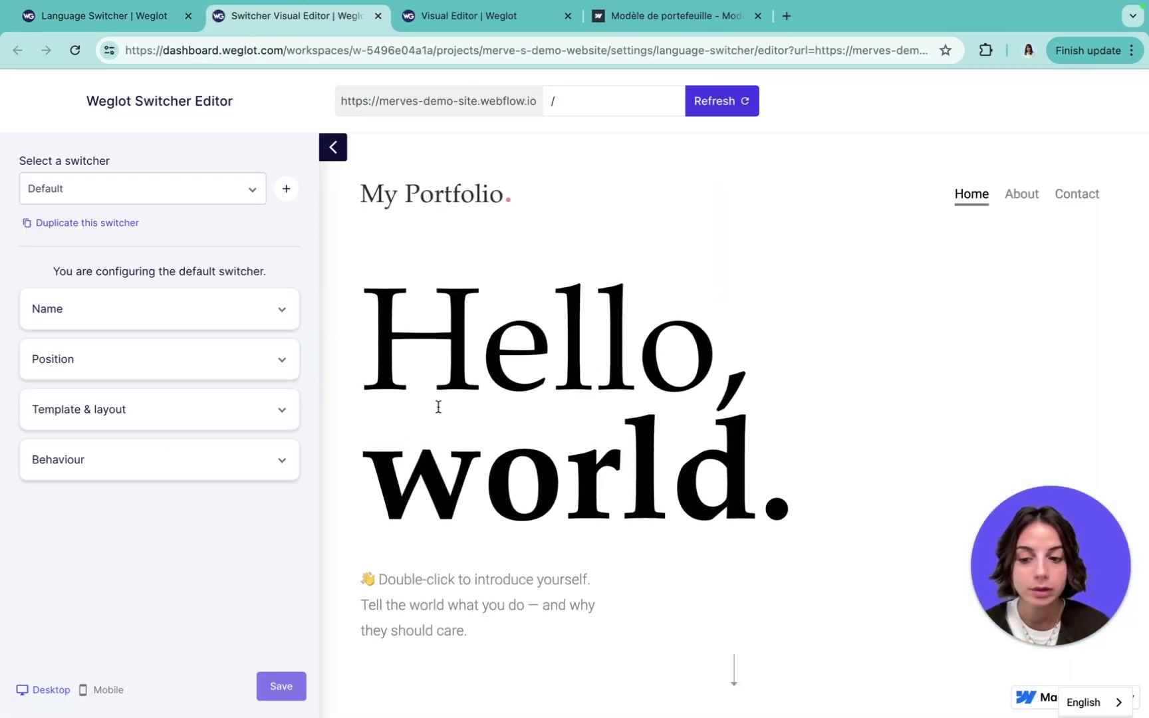
left_click(218, 317)
left_click(212, 313)
left_click(183, 373)
left_click(183, 374)
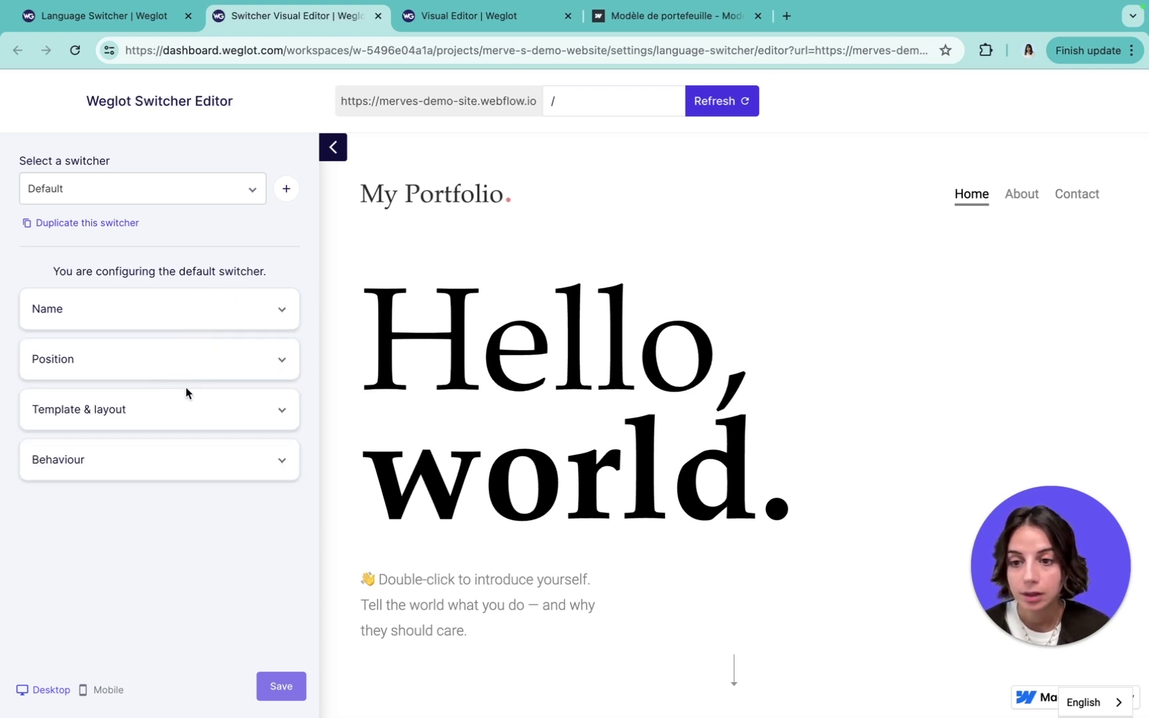
left_click(186, 413)
left_click(185, 413)
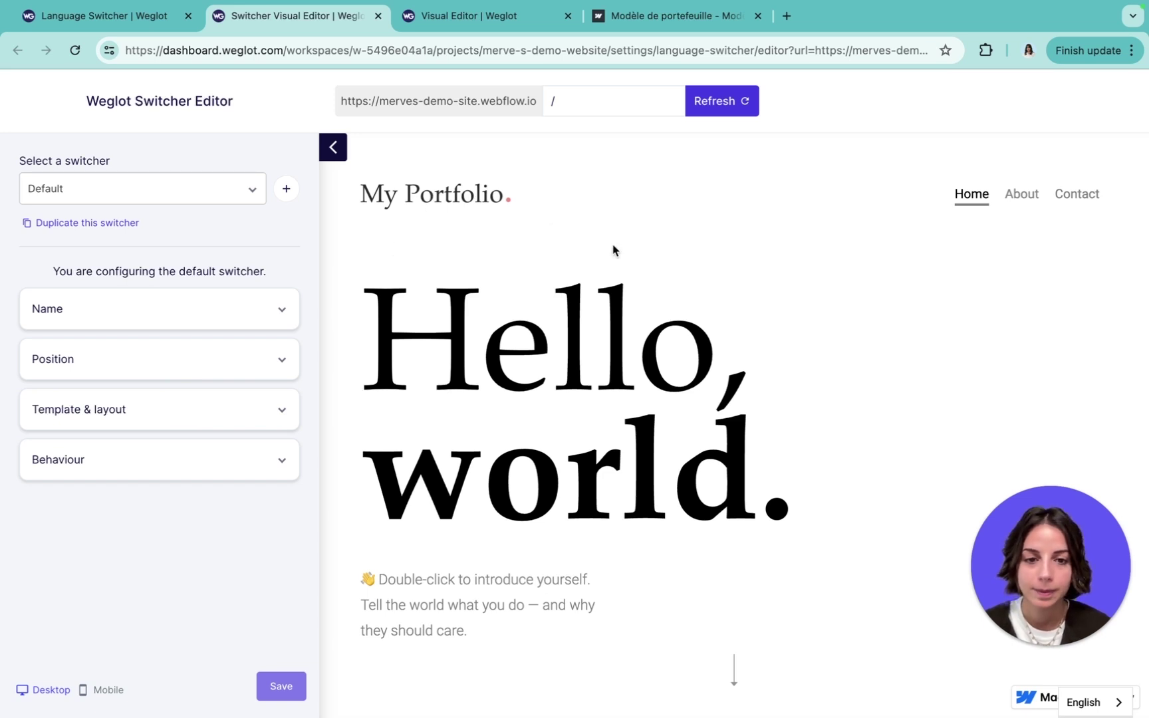
Step: Place the language switcher in the site's navigation menu after Contact and preview it in mobile and desktop views
left_click_drag(1079, 702, 1078, 194)
left_click_drag(922, 199, 1088, 205)
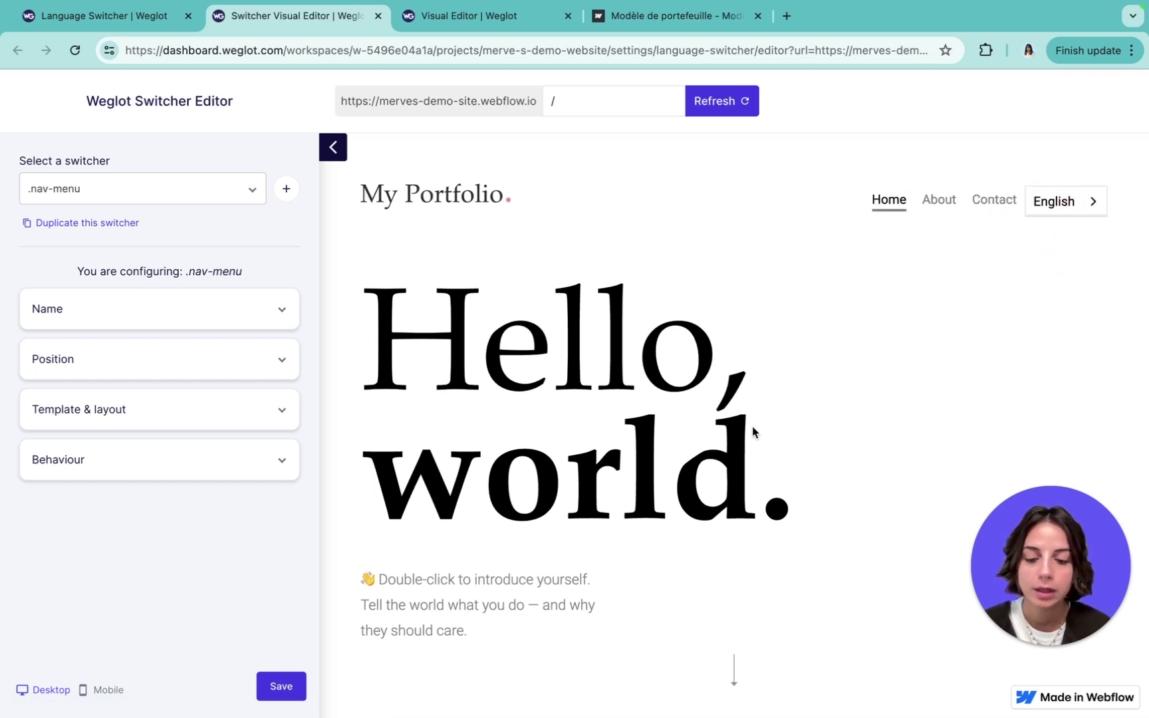
left_click(109, 690)
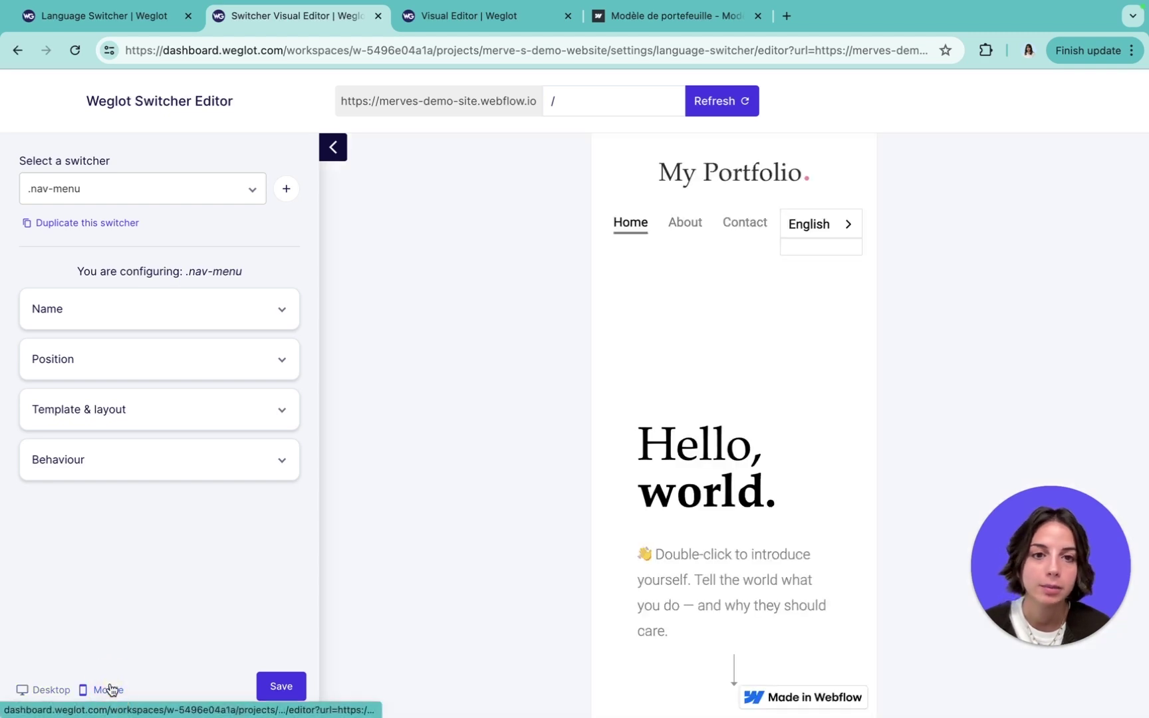
left_click(44, 689)
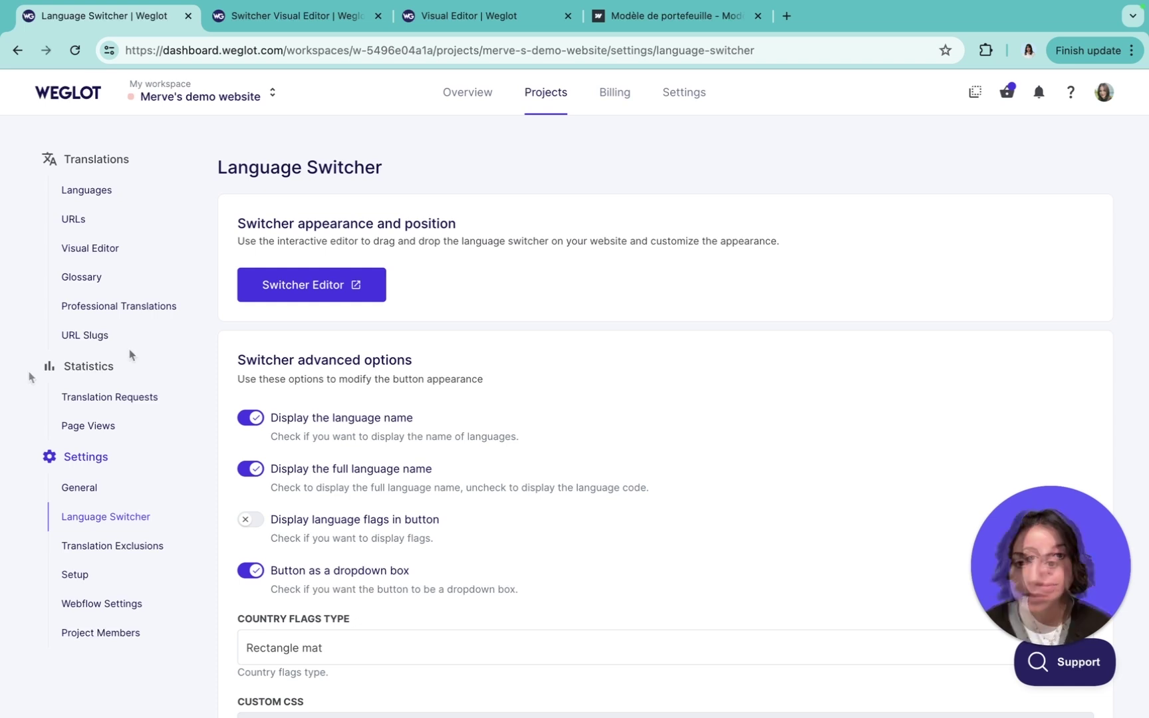
Step: Enable Auto switch in the project's General settings and set the auto switch fallback to French
left_click(76, 491)
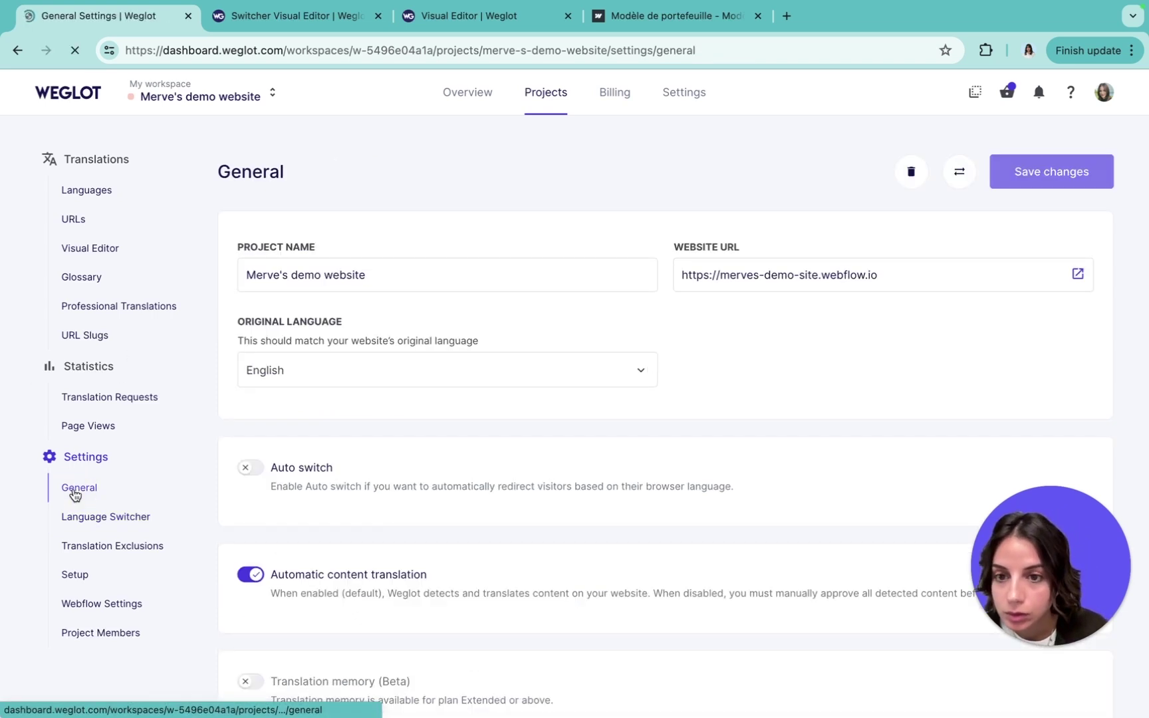
left_click(250, 468)
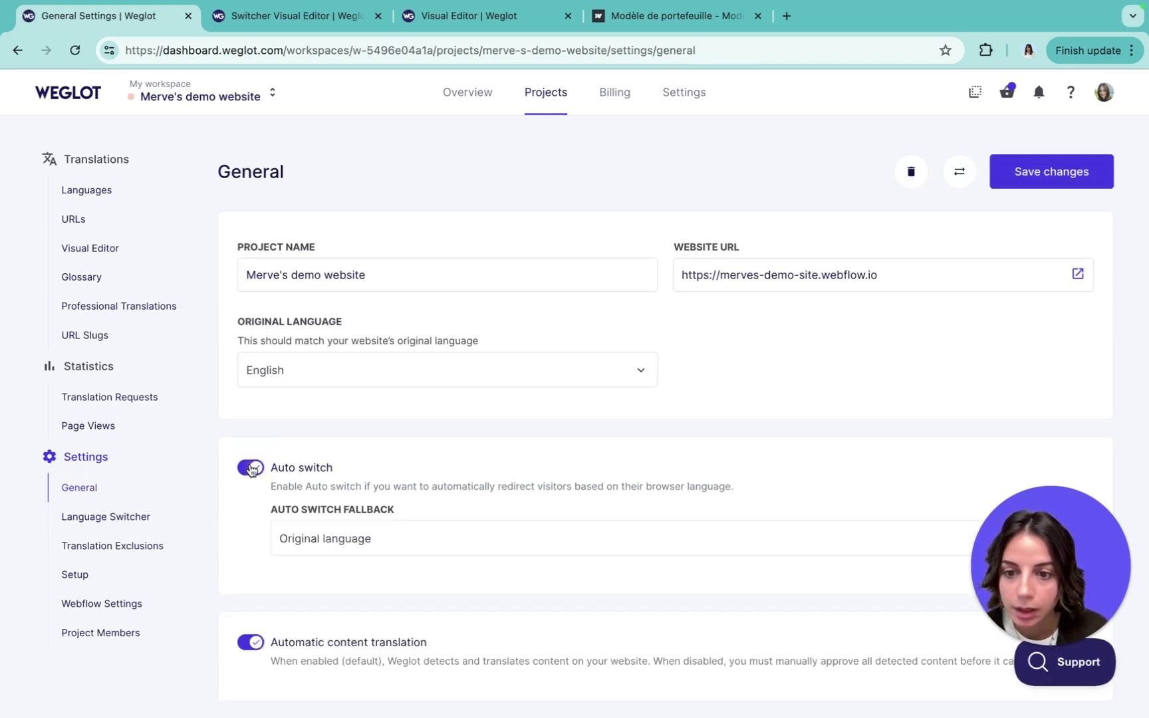
left_click(404, 546)
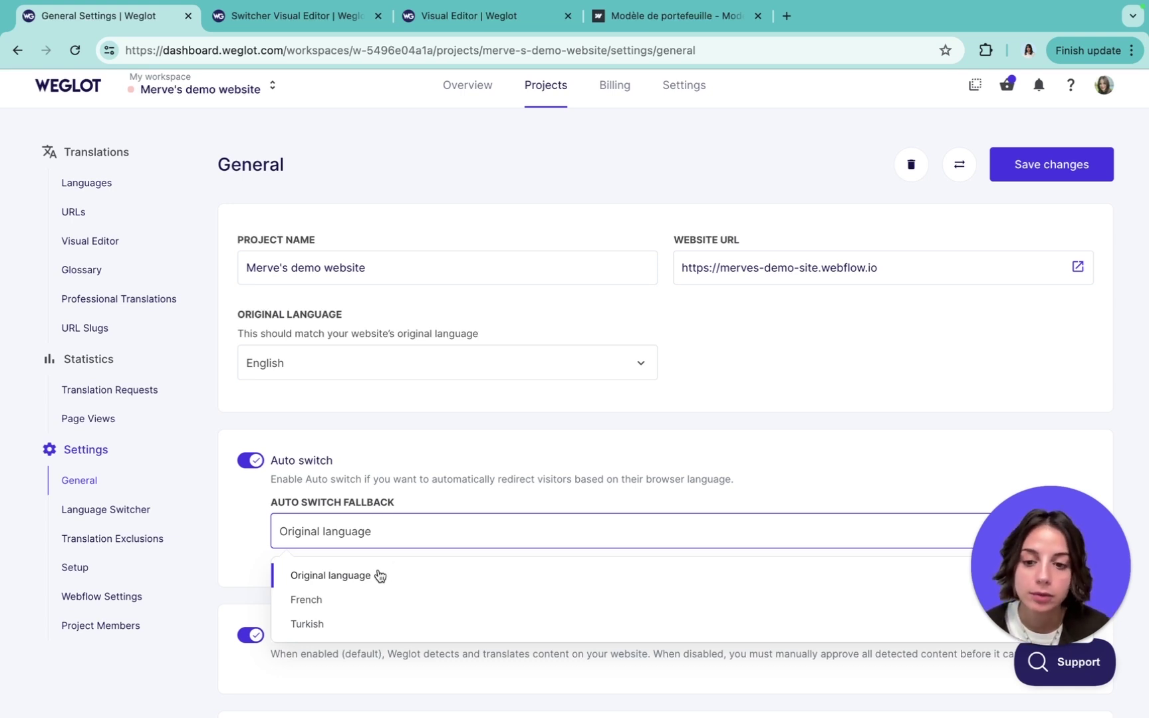
left_click(324, 601)
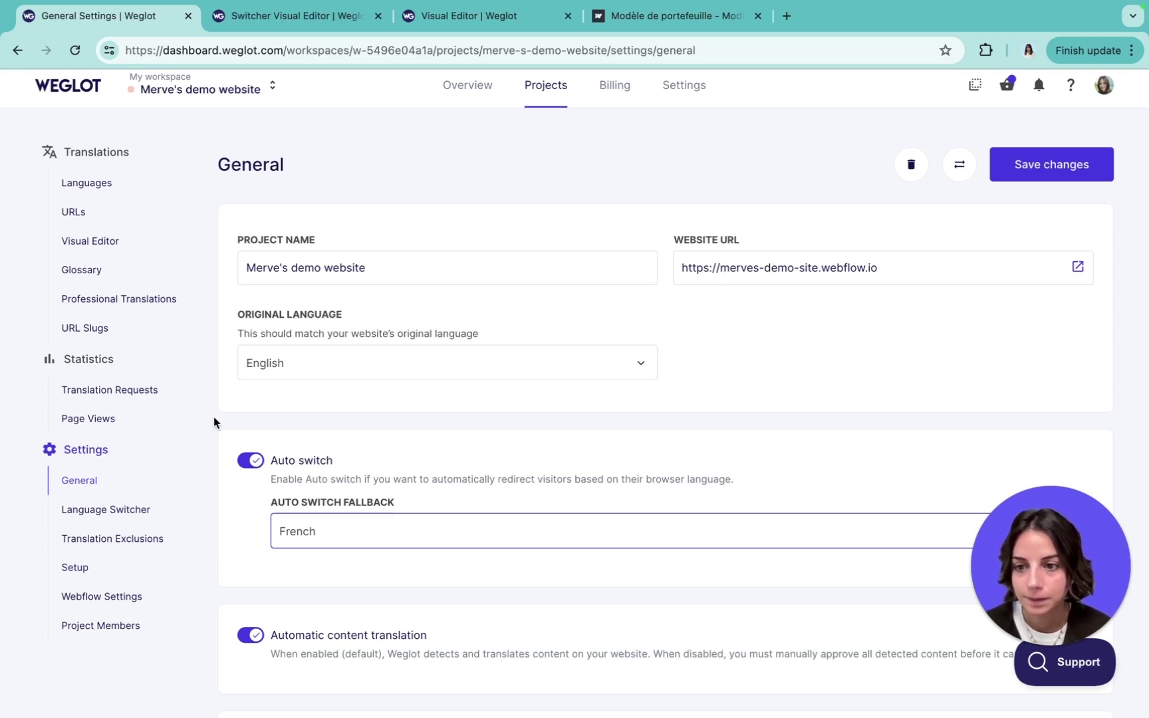
Step: Open the Translation Requests statistics for the NEW Weglot Front project and examine the requests by URL and by language
left_click(153, 394)
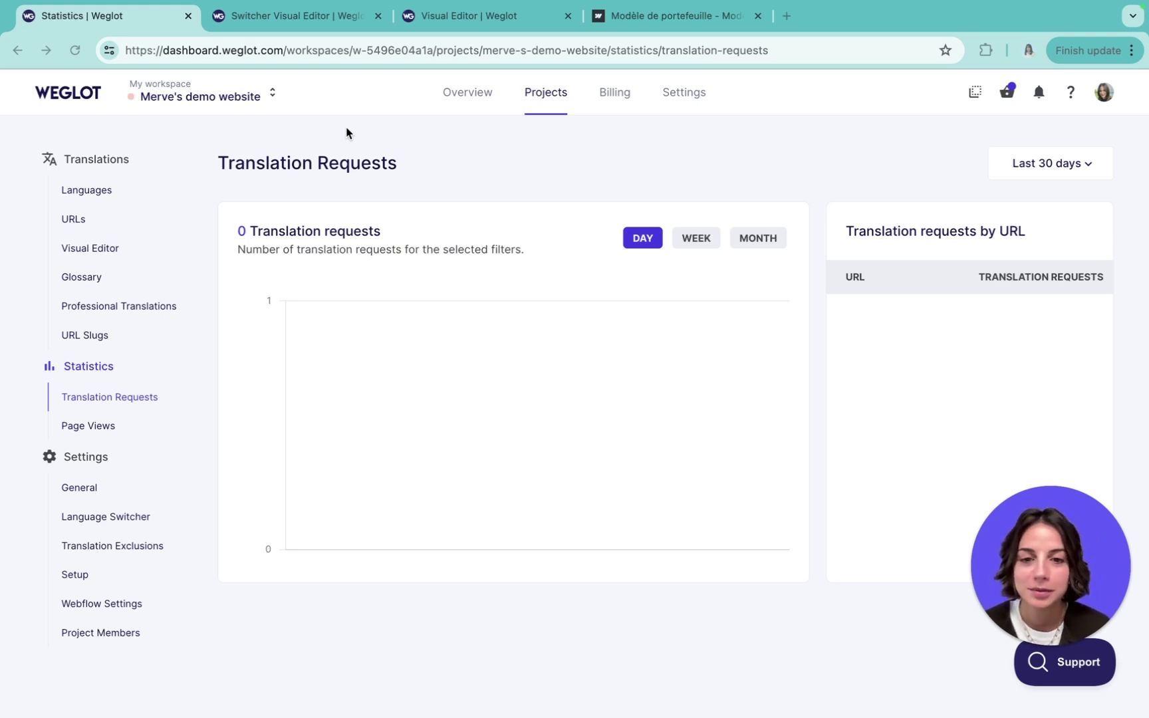
left_click(153, 95)
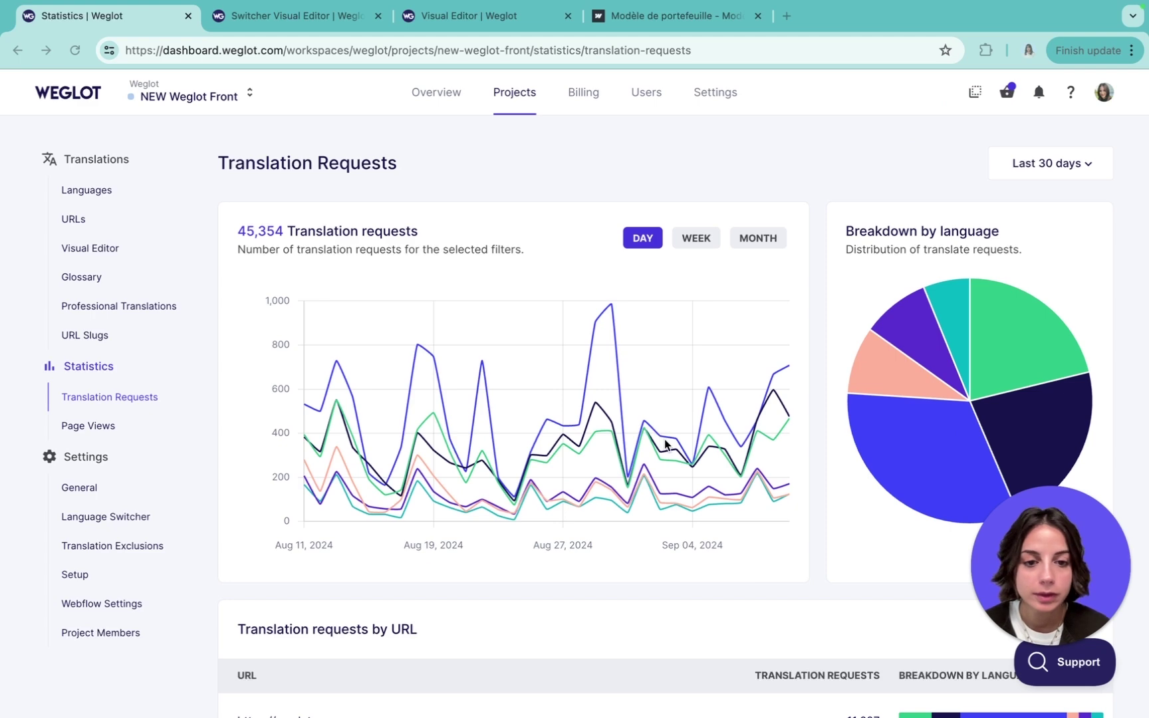
scroll(665, 444, "down", 4)
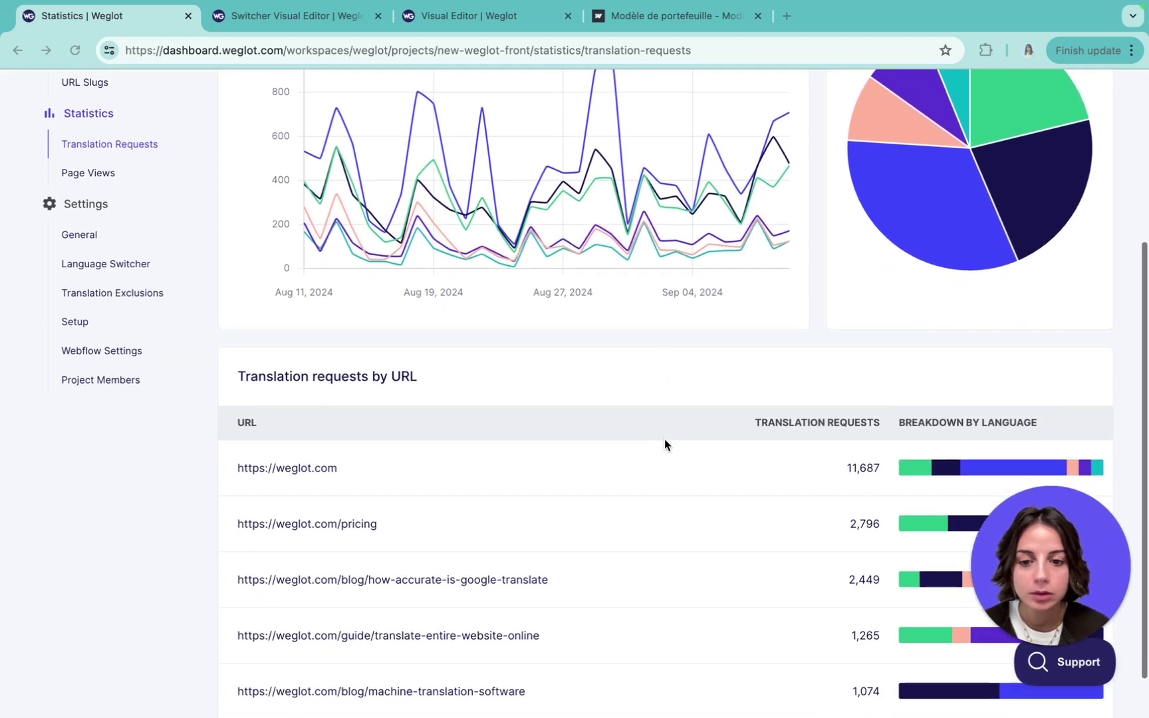
scroll(664, 439, "up", 4)
mouse_move(936, 456)
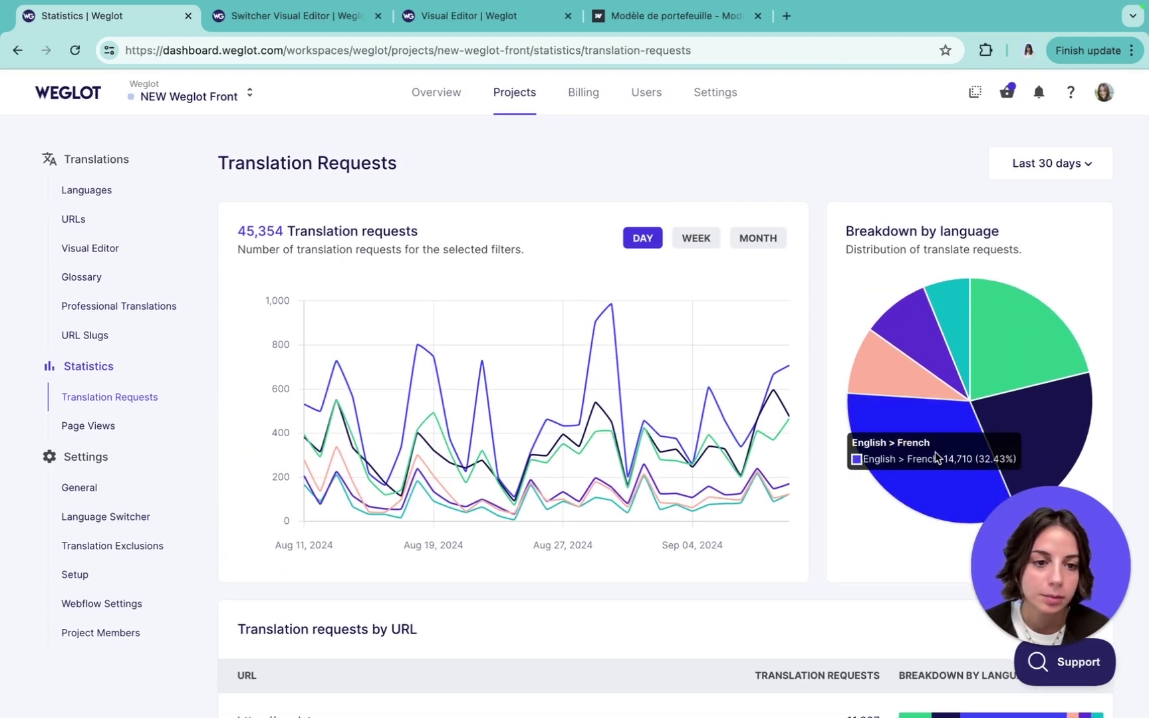
Step: Open the Page Views statistics and examine the country map and the Top 50 Browser languages list
left_click(99, 433)
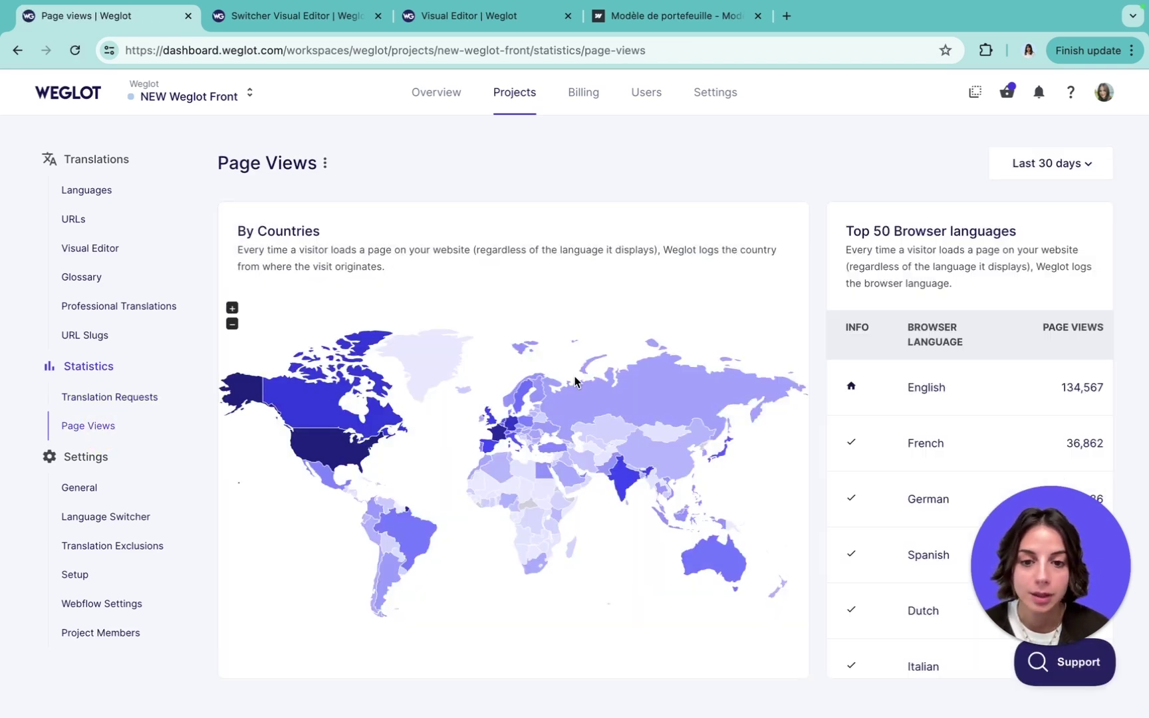
mouse_move(910, 498)
scroll(910, 481, "down", 2)
scroll(910, 480, "down", 2)
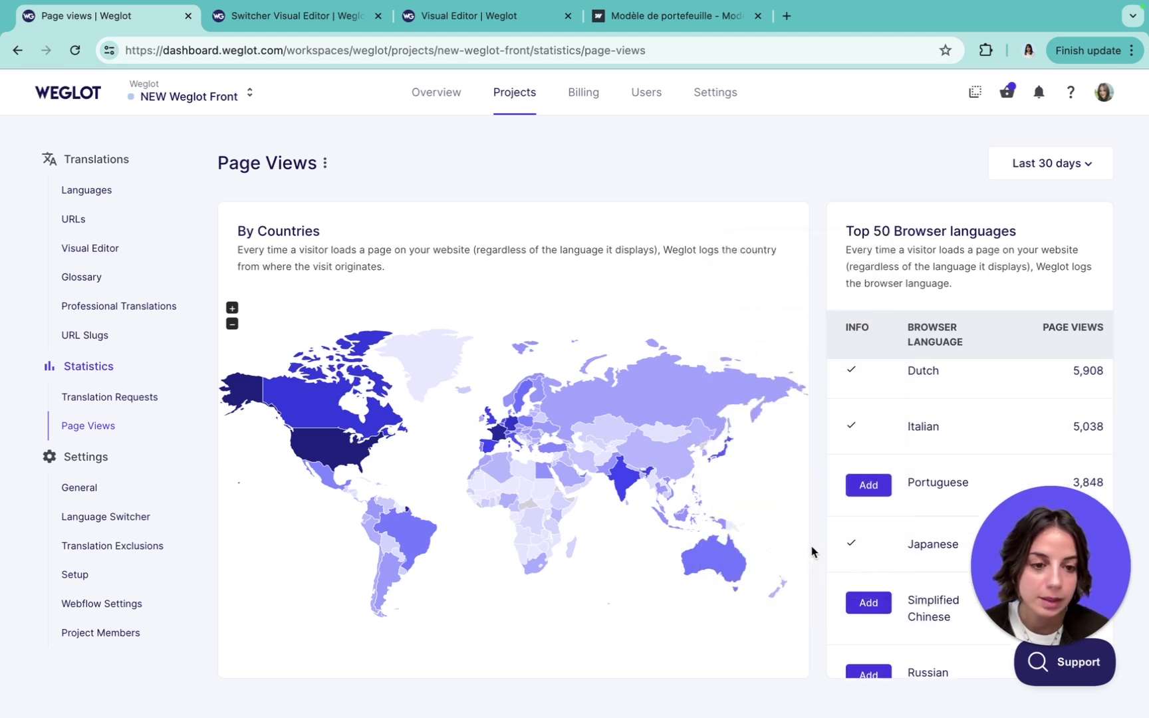
scroll(1064, 459, "down", 1)
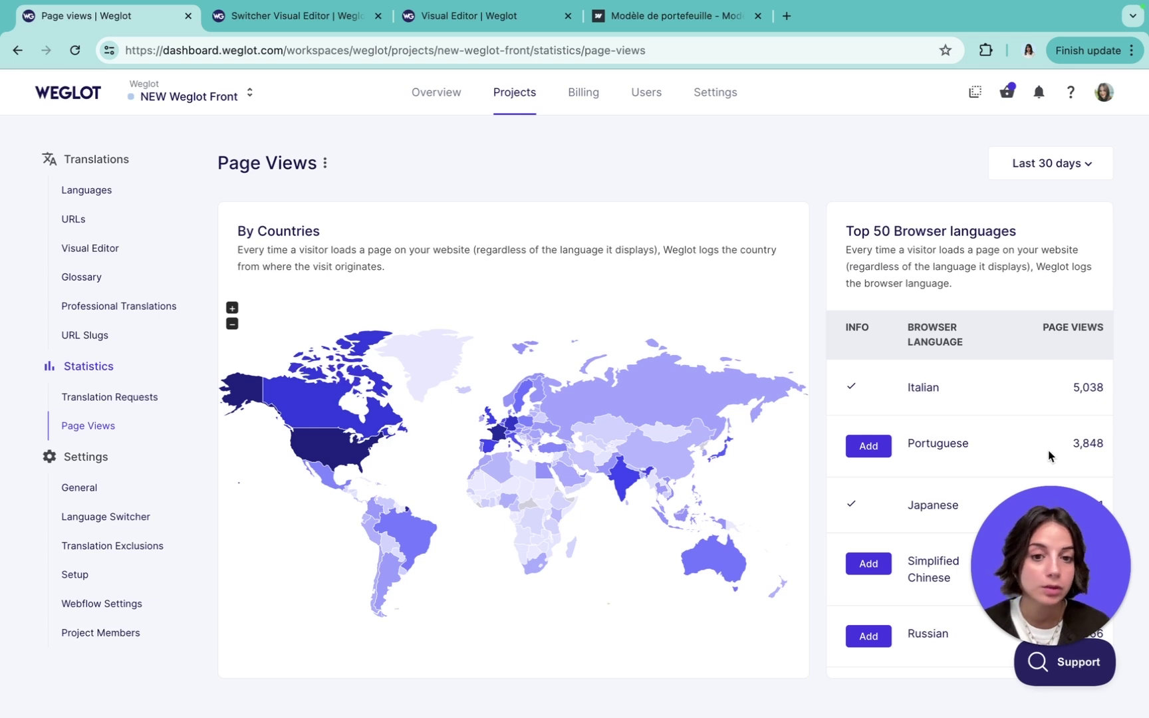
mouse_move(987, 462)
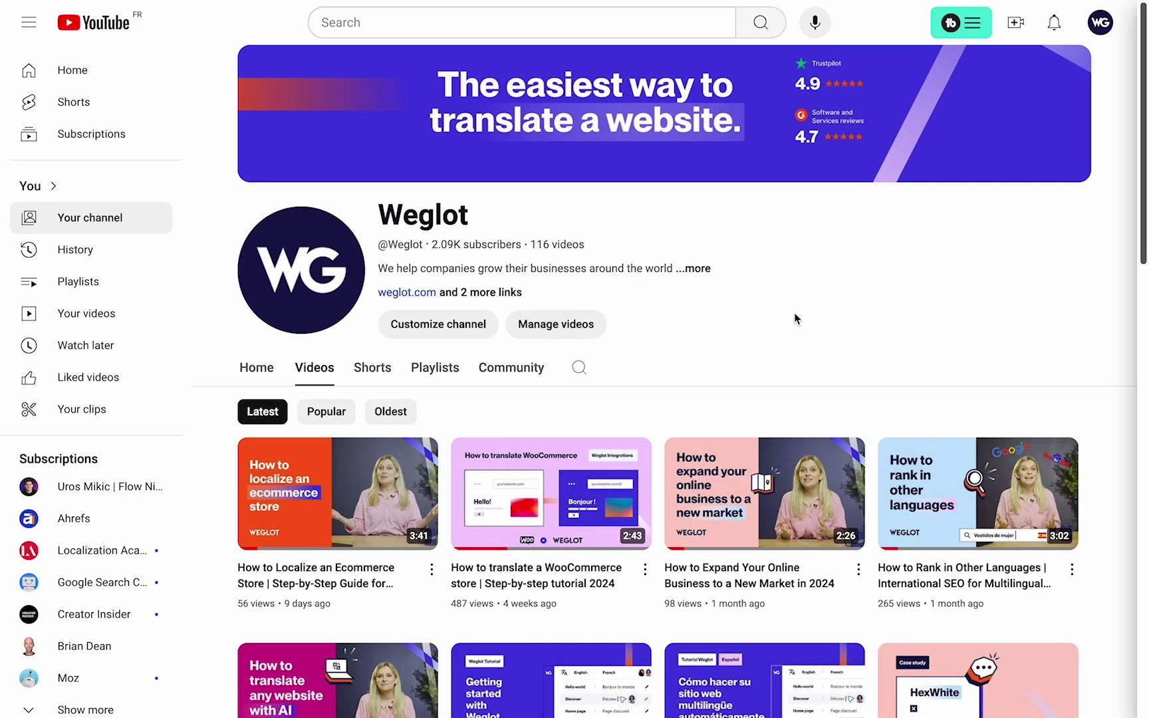
Step: Browse the learning resources on Weglot's YouTube channel, Help Center and Academy pages
scroll(794, 314, "down", 8)
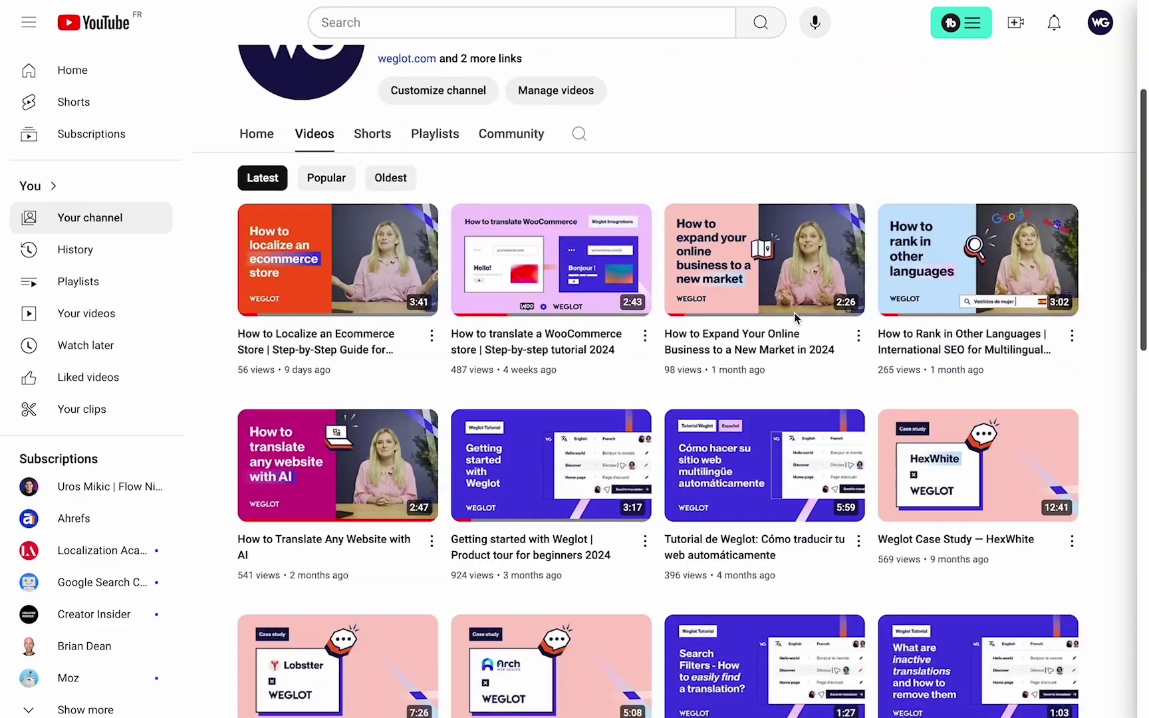
scroll(795, 312, "down", 6)
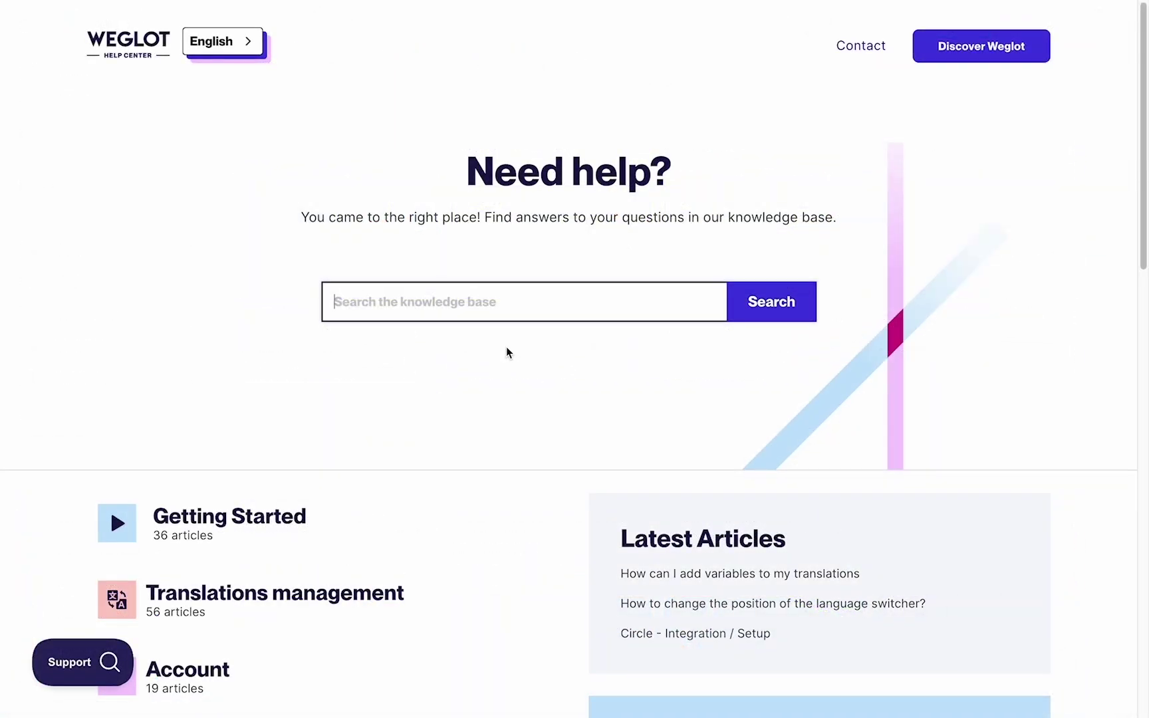
scroll(507, 352, "down", 5)
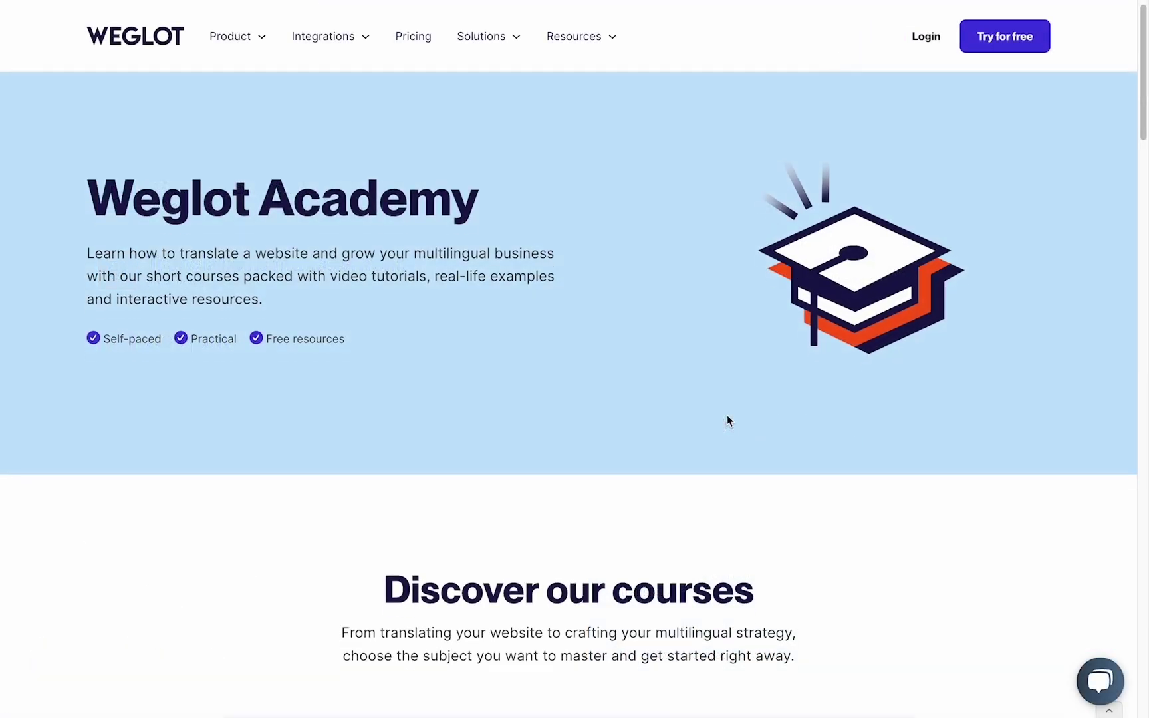
scroll(727, 419, "down", 8)
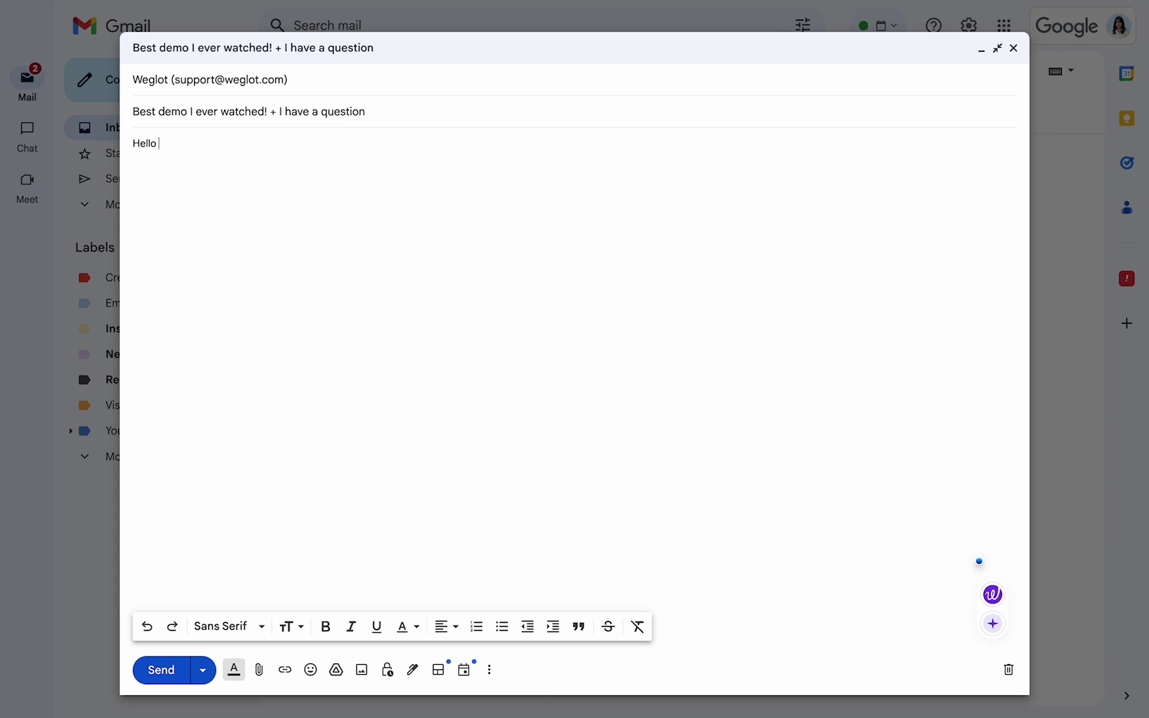
Step: Switch to Gmail and write a greeting to Weglot in the body of the support email
type("glot")
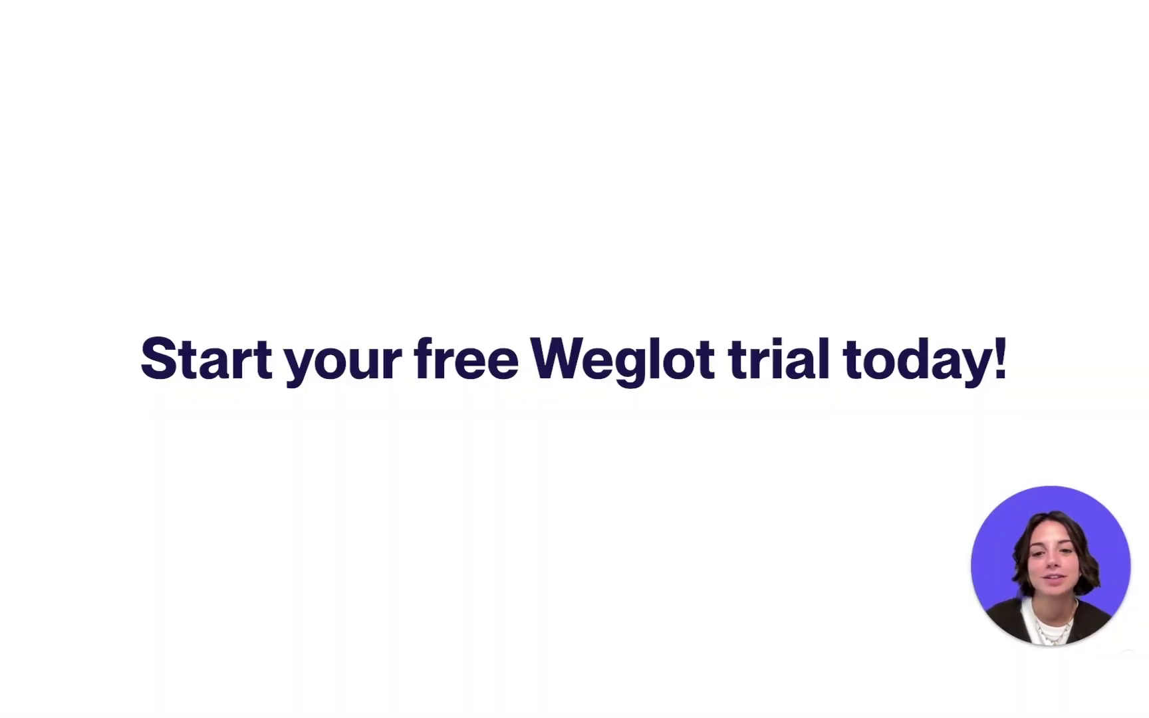